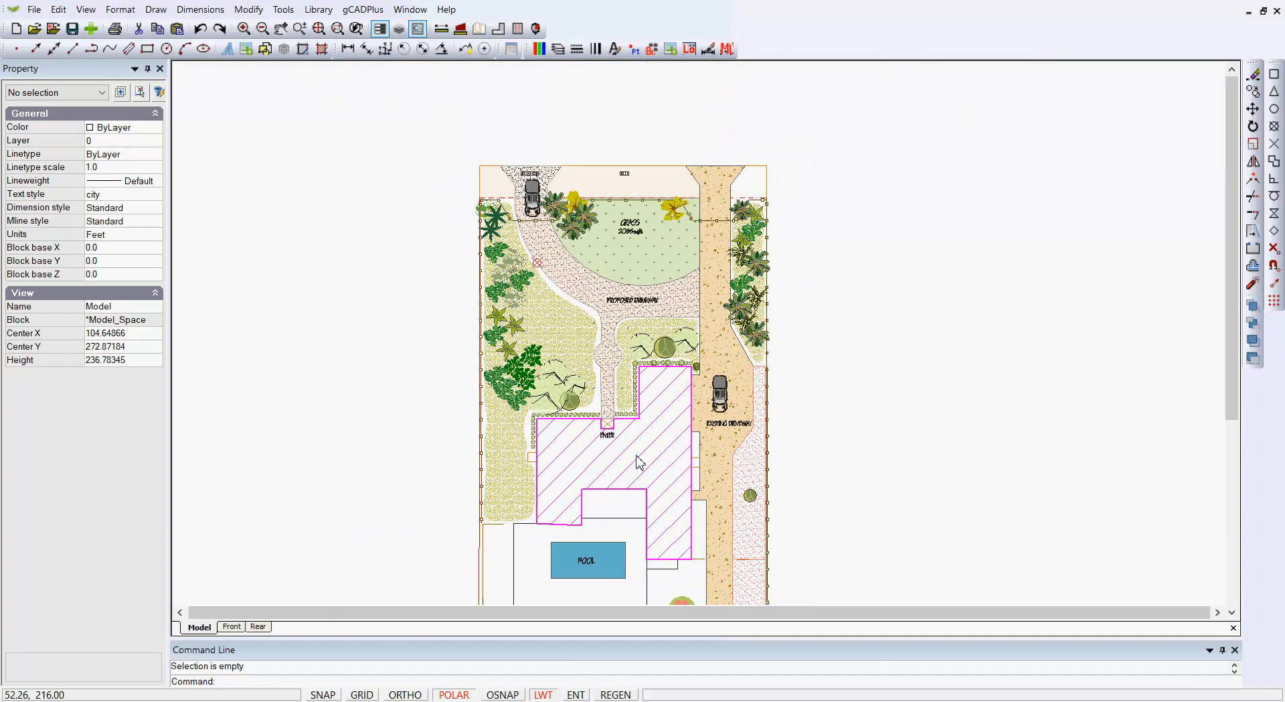
# - Examine the rear yard of the site plan, especially where the curved path crosses the stream beside the pond
pyautogui.moveTo(641, 442); pyautogui.dragTo(646, 176, button='middle')
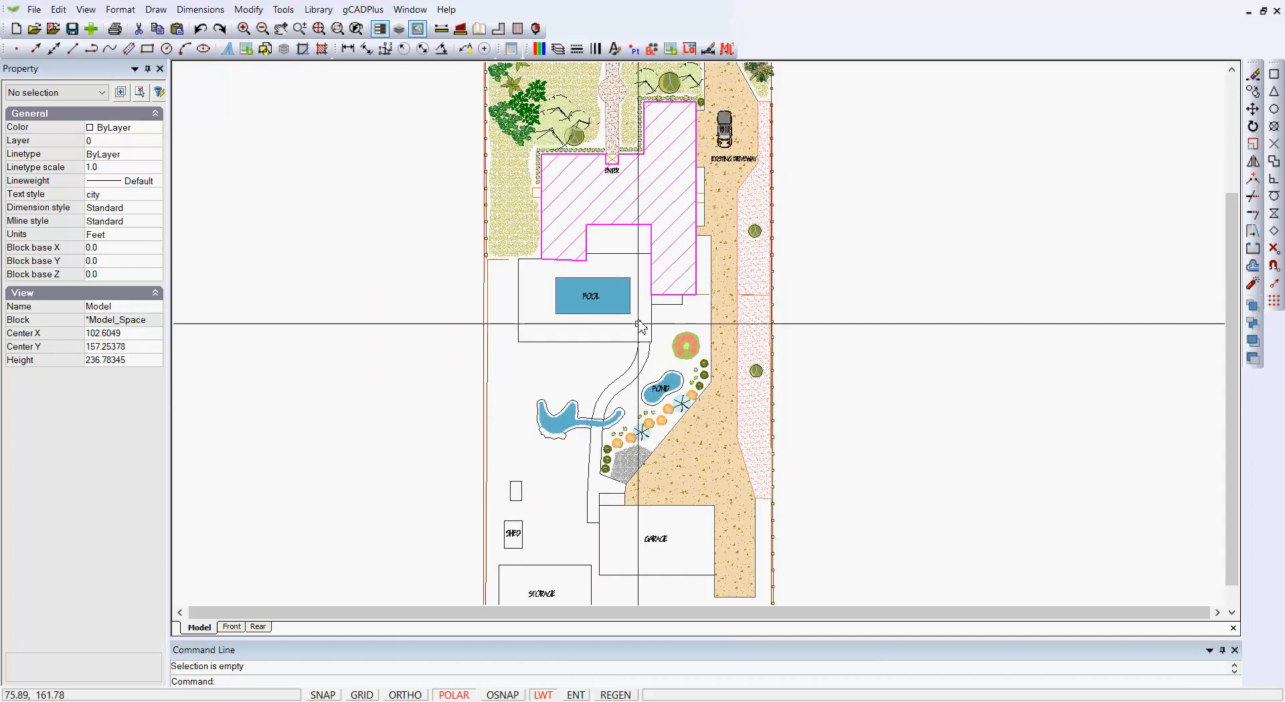
pyautogui.moveTo(627, 388); pyautogui.dragTo(587, 330, button='middle')
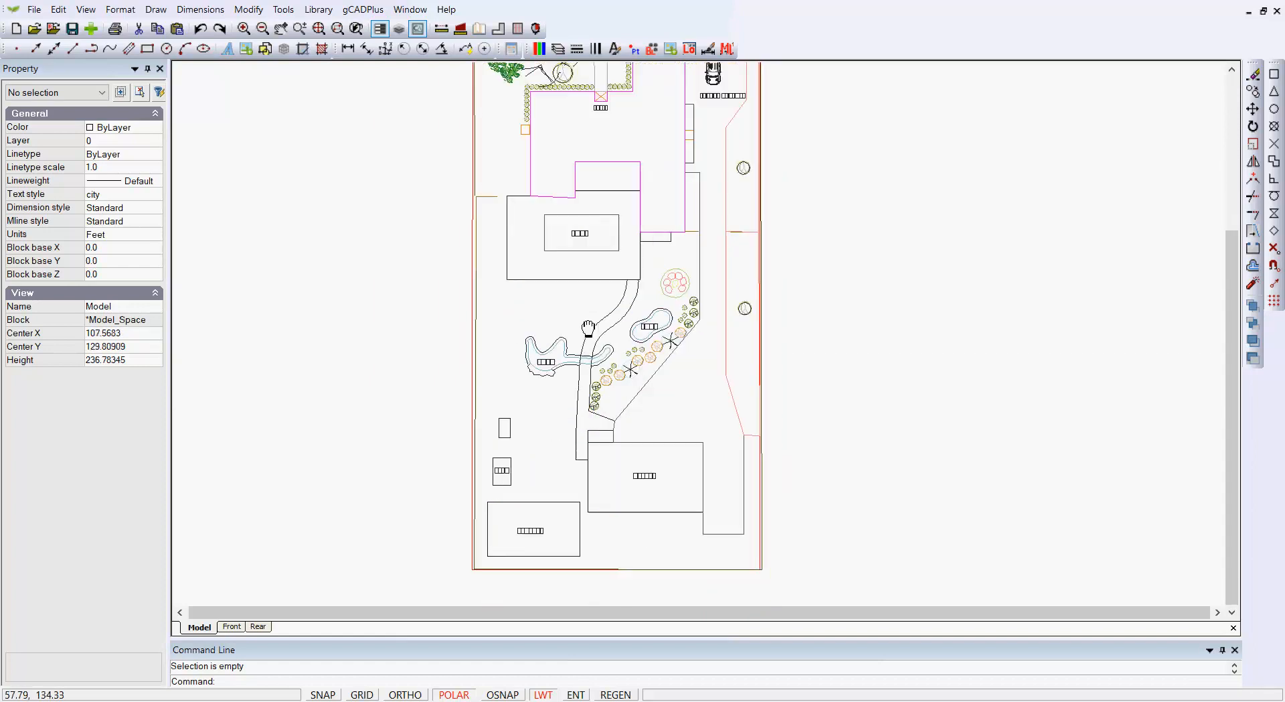
pyautogui.scroll(4, 587, 329)
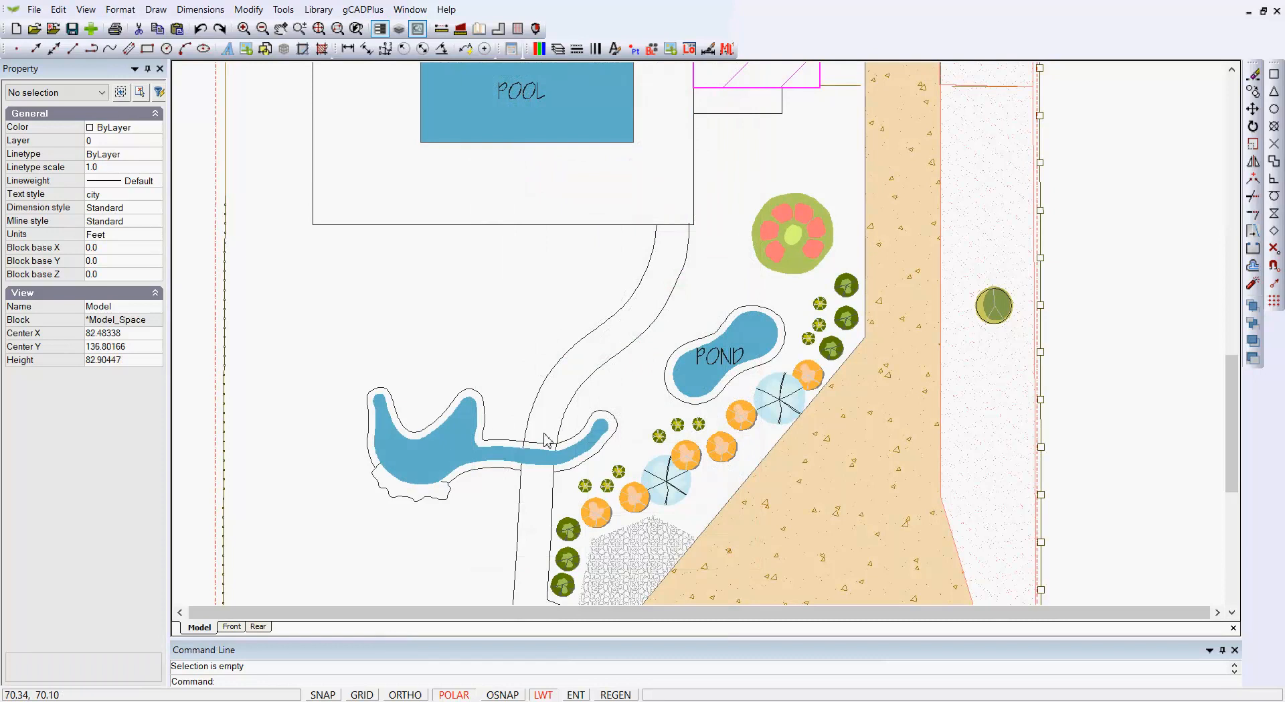
pyautogui.scroll(2, 540, 480)
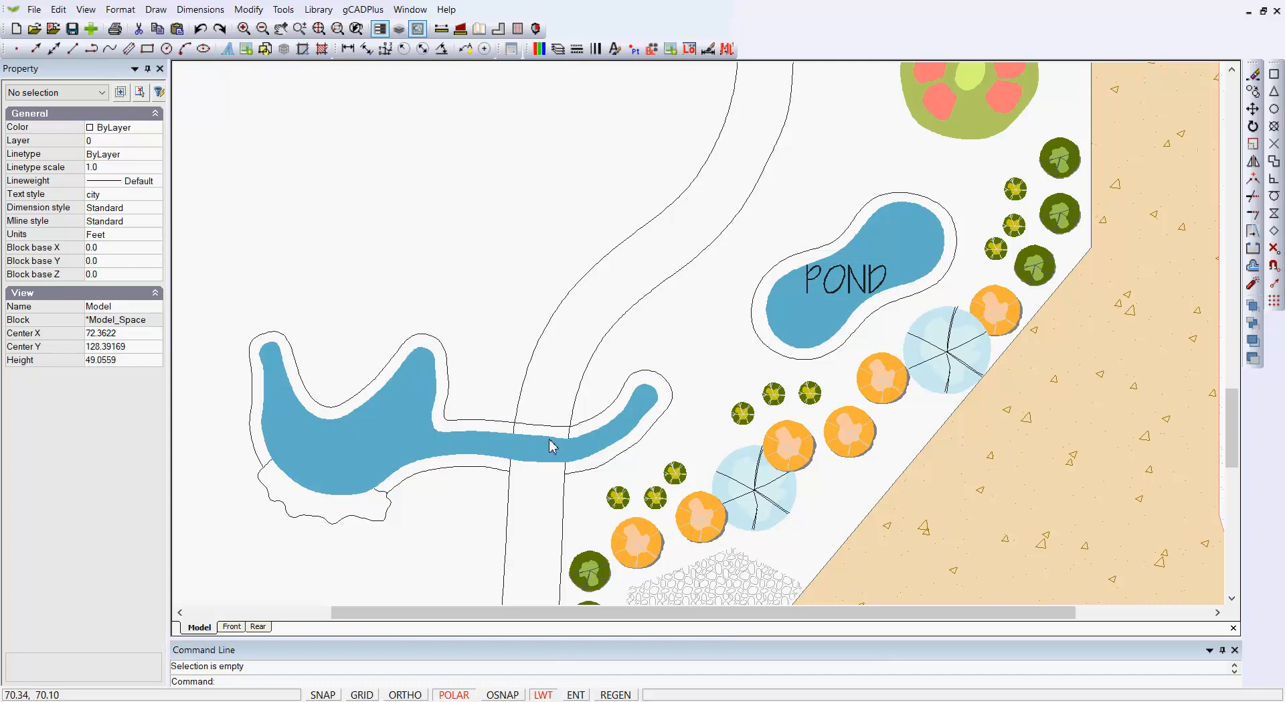
pyautogui.scroll(2, 553, 446)
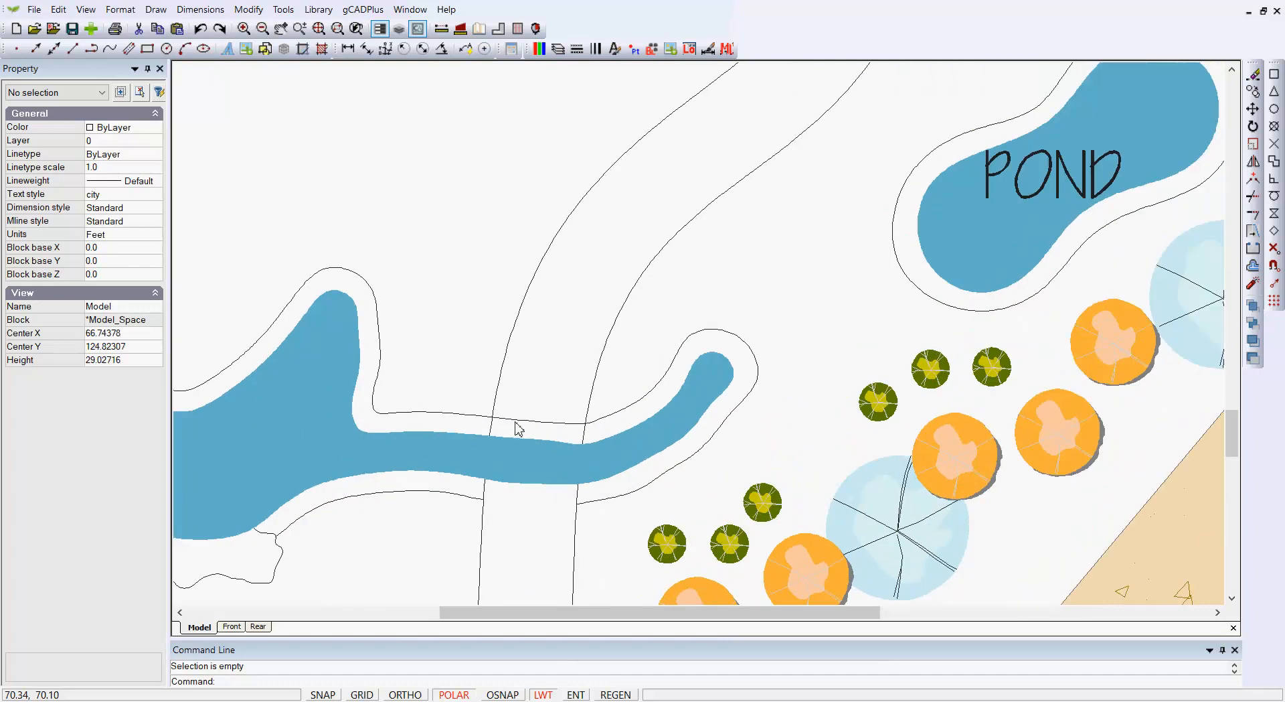
pyautogui.scroll(-2, 512, 436)
pyautogui.scroll(-2, 653, 380)
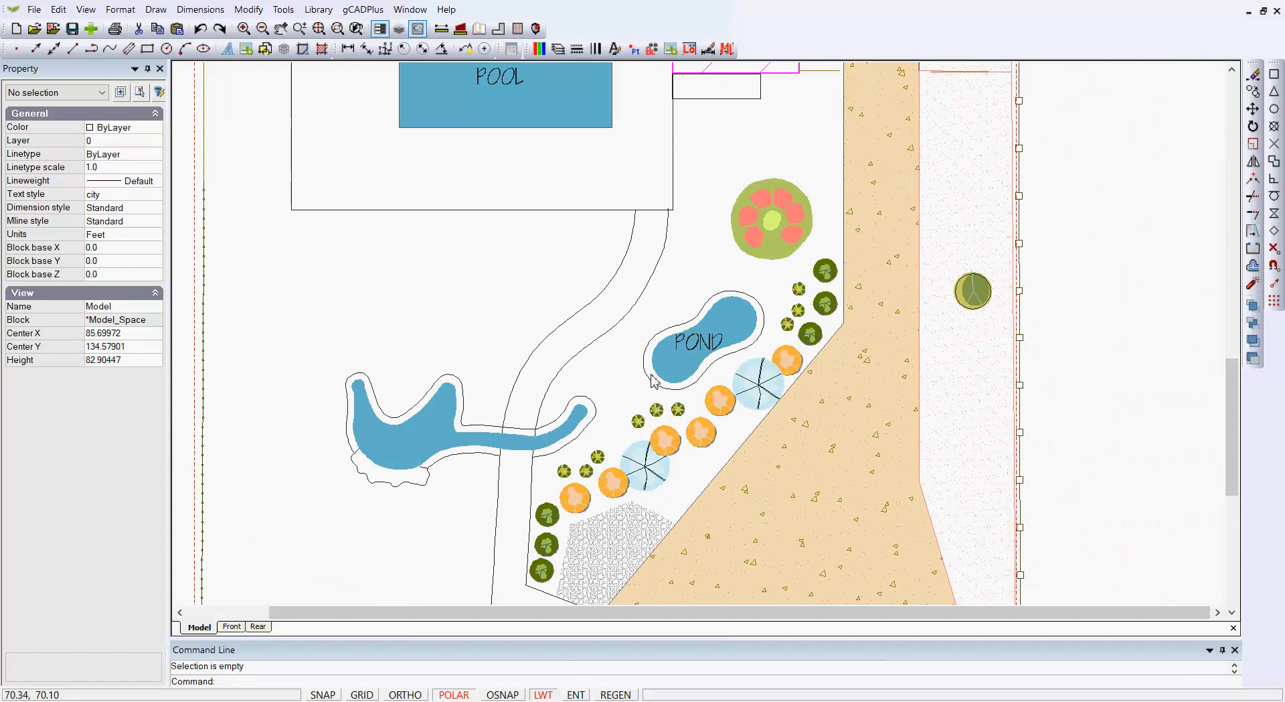
pyautogui.scroll(1, 678, 249)
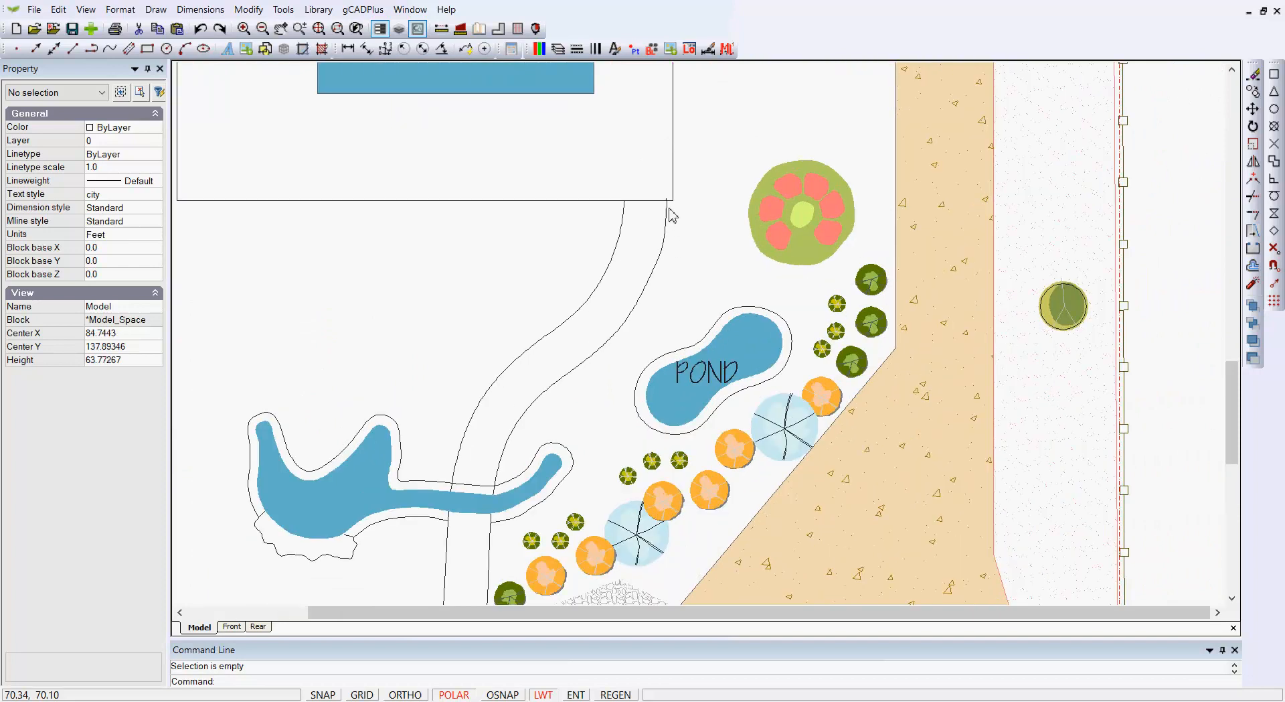
# - Straighten the path edge nearest the pond where it meets the pool deck by turning its start vector to 270°
pyautogui.scroll(7, 670, 213)
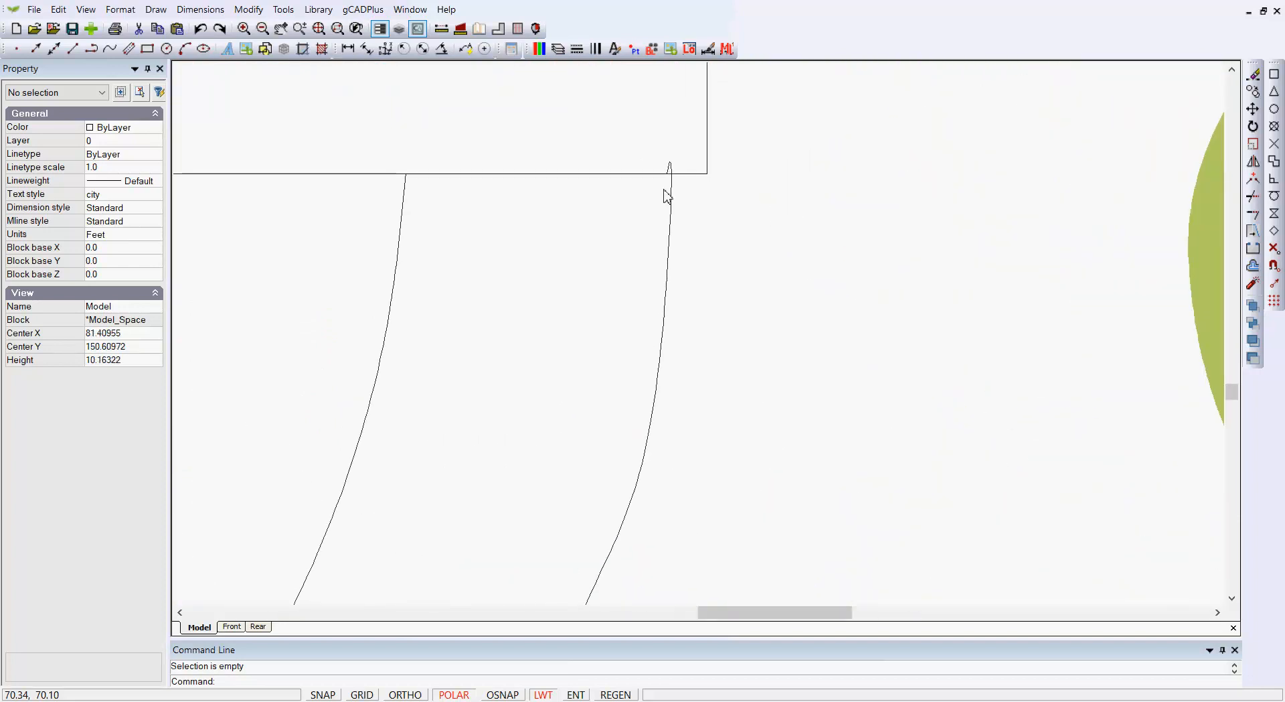
pyautogui.scroll(1, 667, 196)
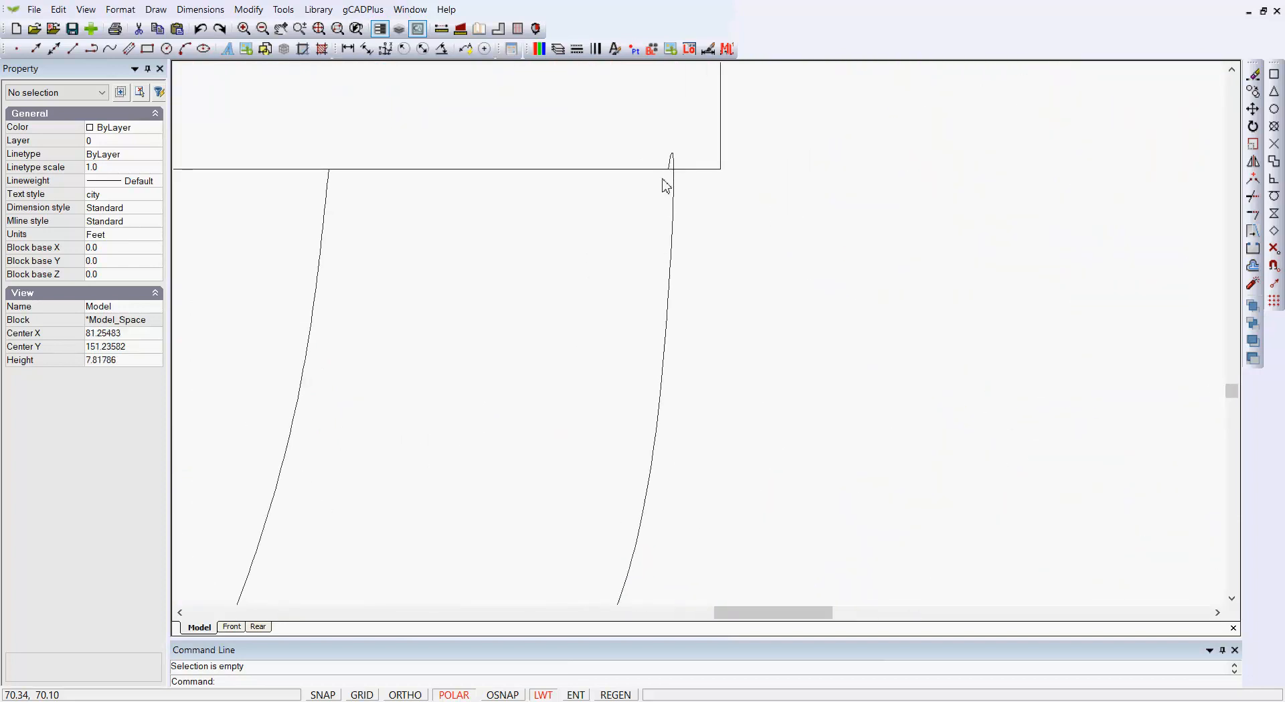
pyautogui.rightClick(710, 225)
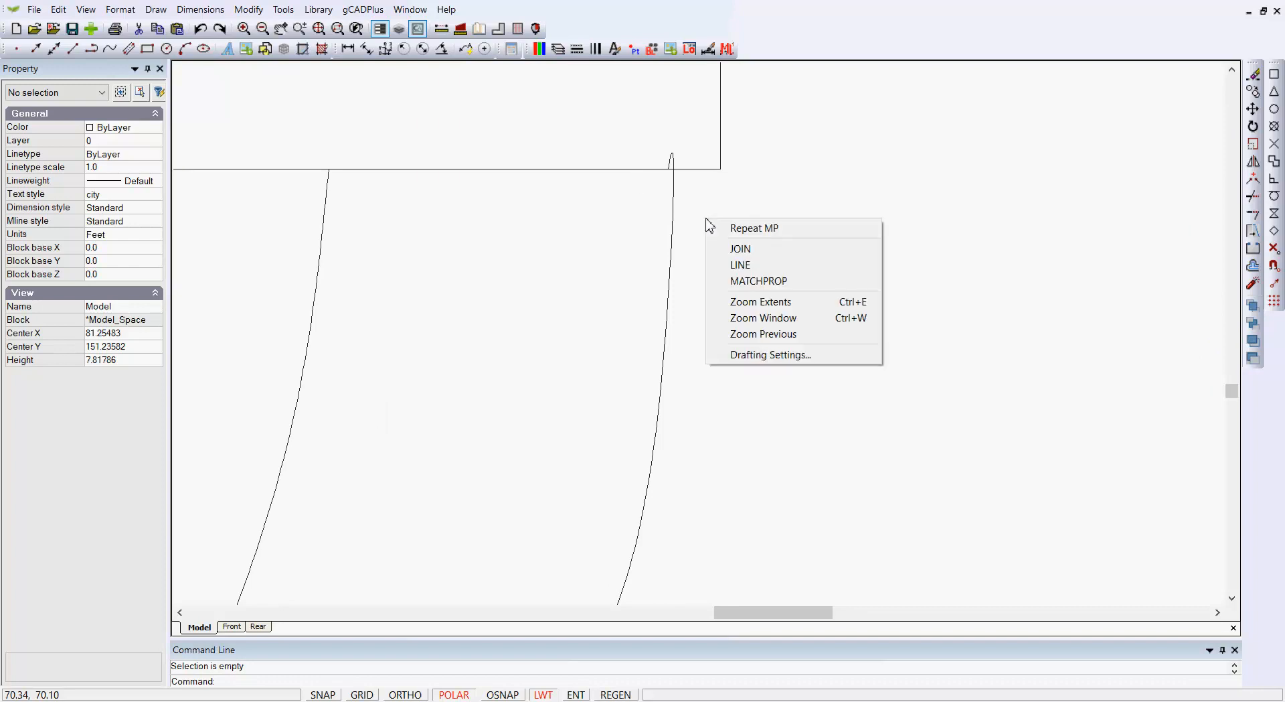
pyautogui.click(754, 192)
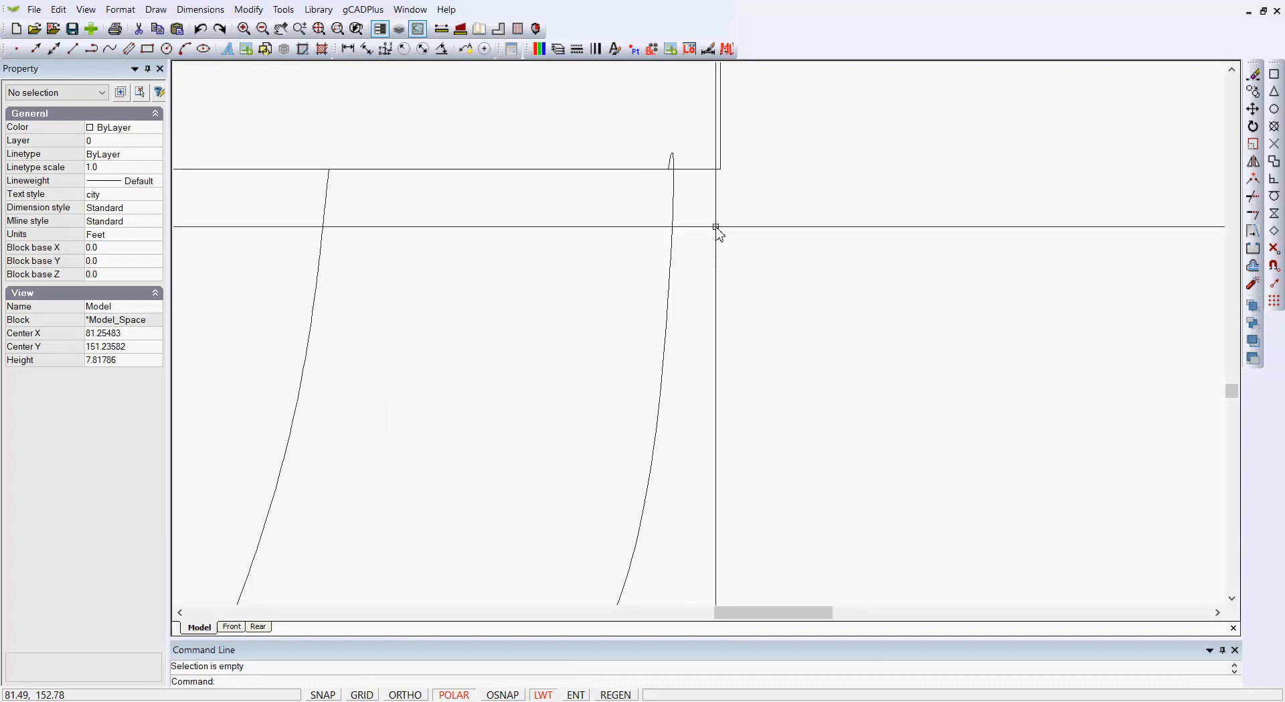
pyautogui.click(671, 263)
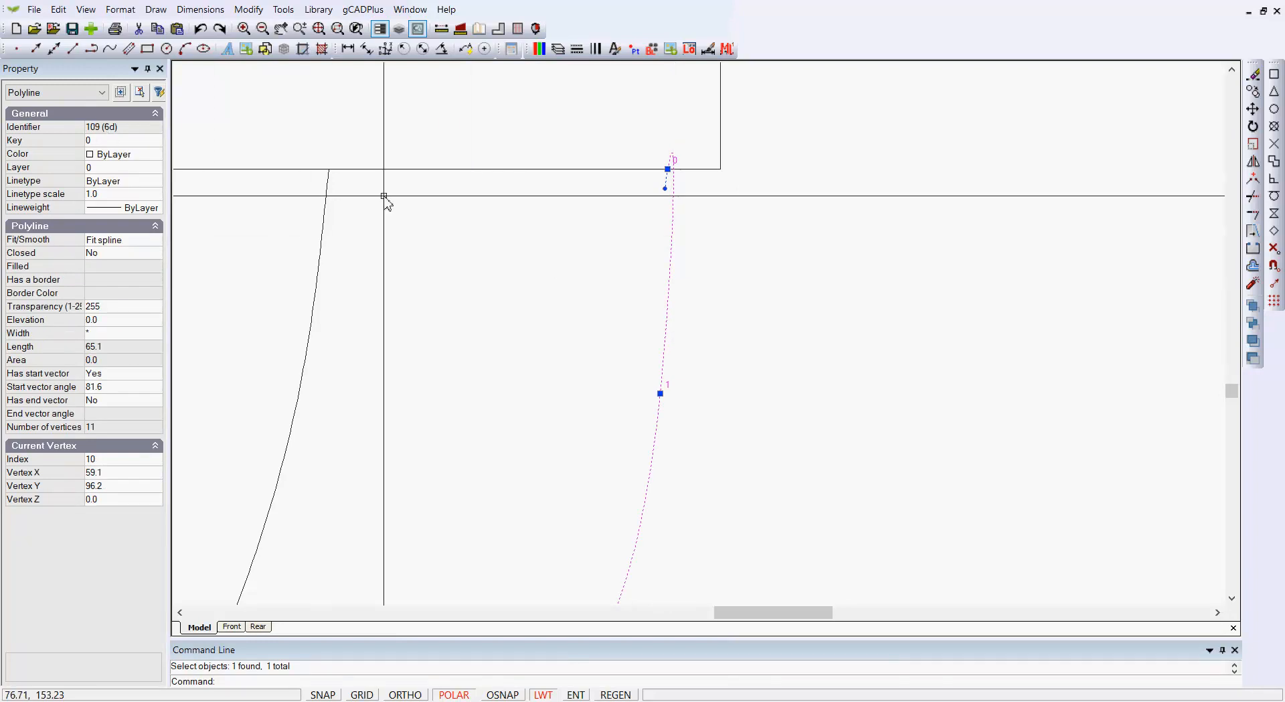
pyautogui.scroll(4, 698, 199)
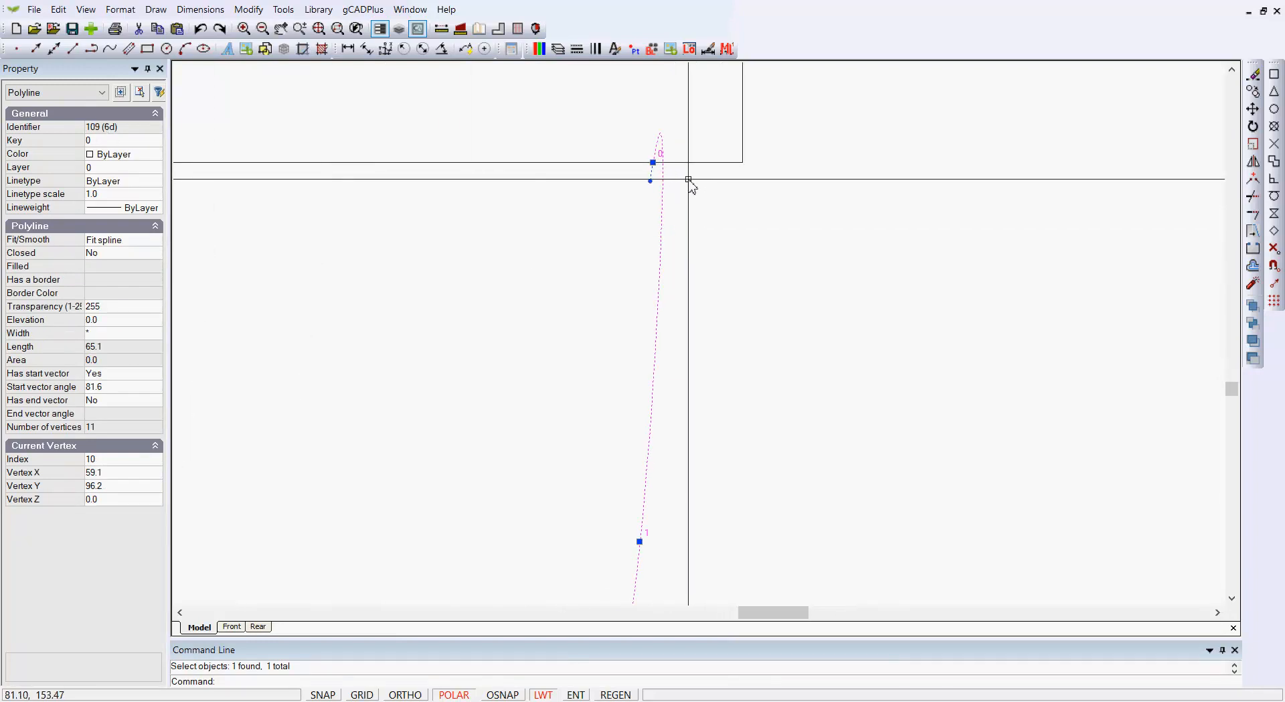
pyautogui.scroll(1, 687, 178)
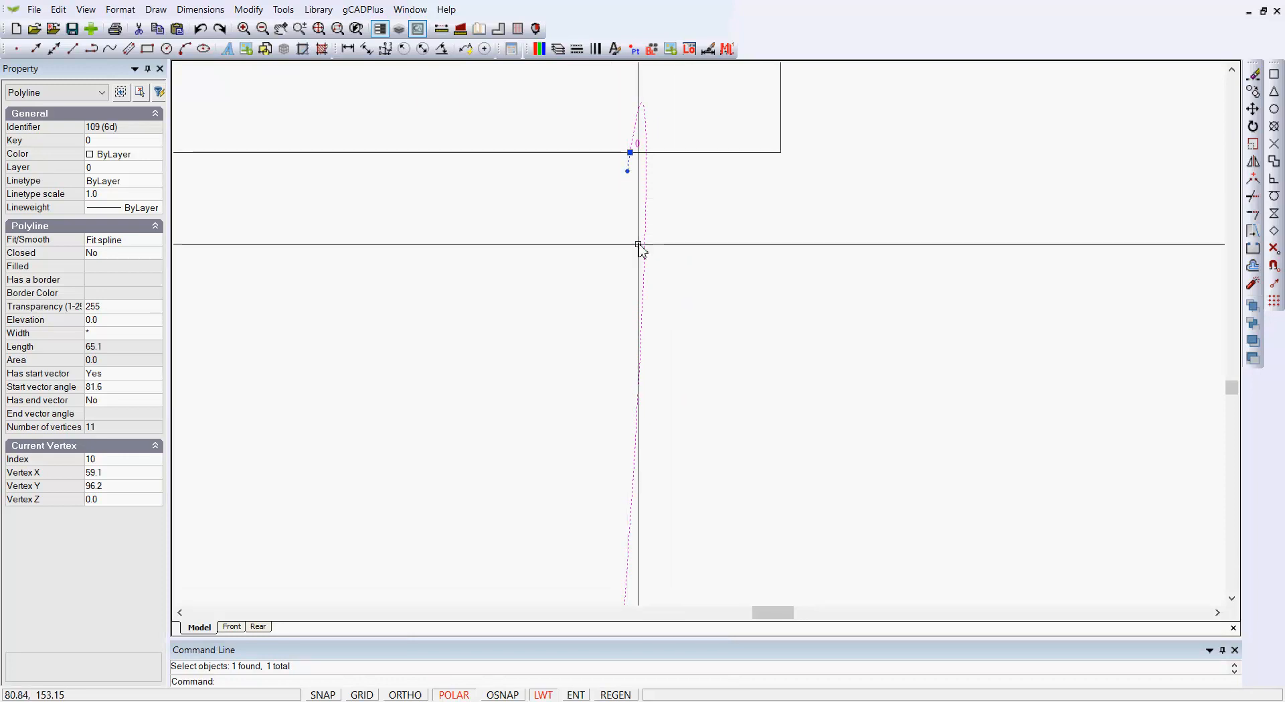
pyautogui.scroll(-3, 694, 245)
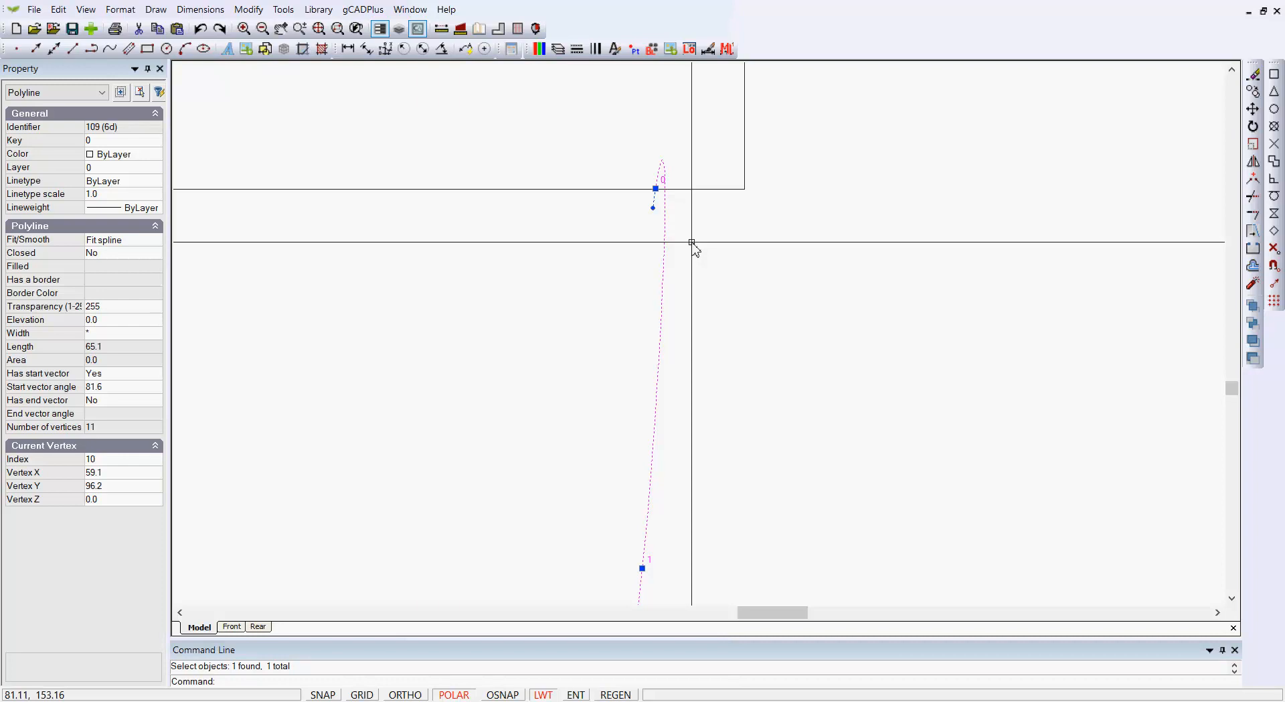
pyautogui.scroll(2, 658, 191)
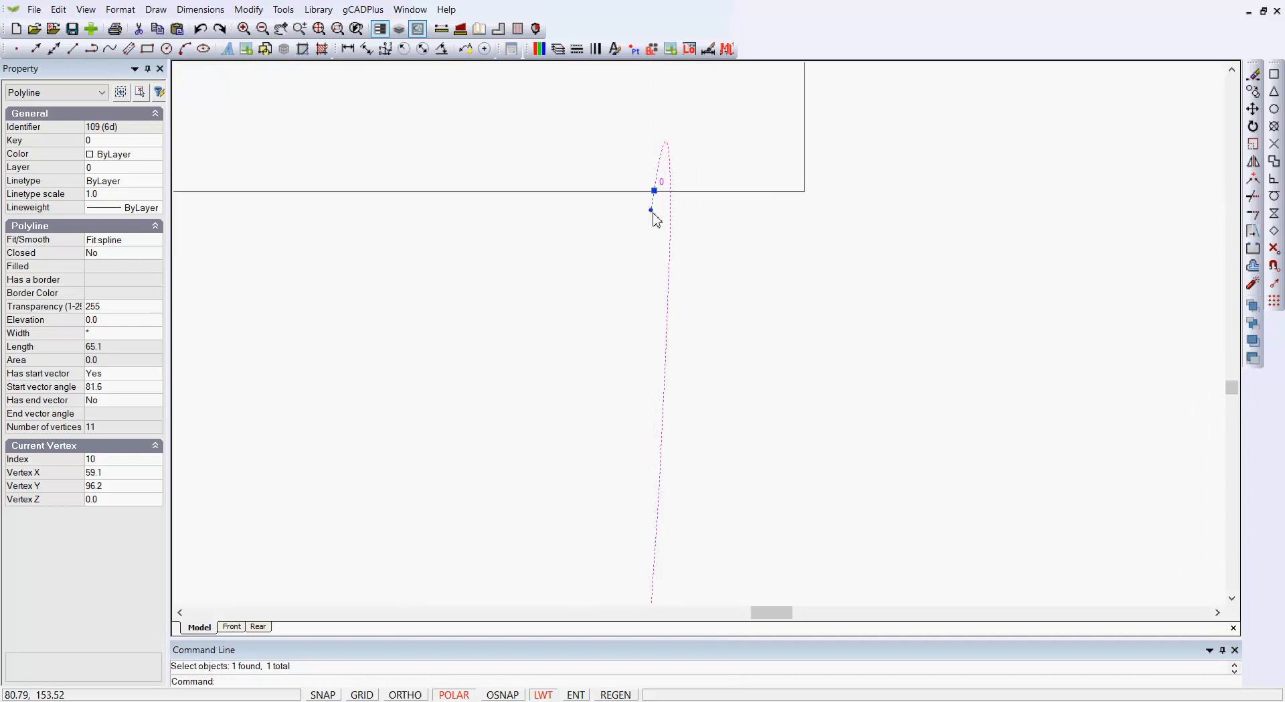
pyautogui.click(655, 191)
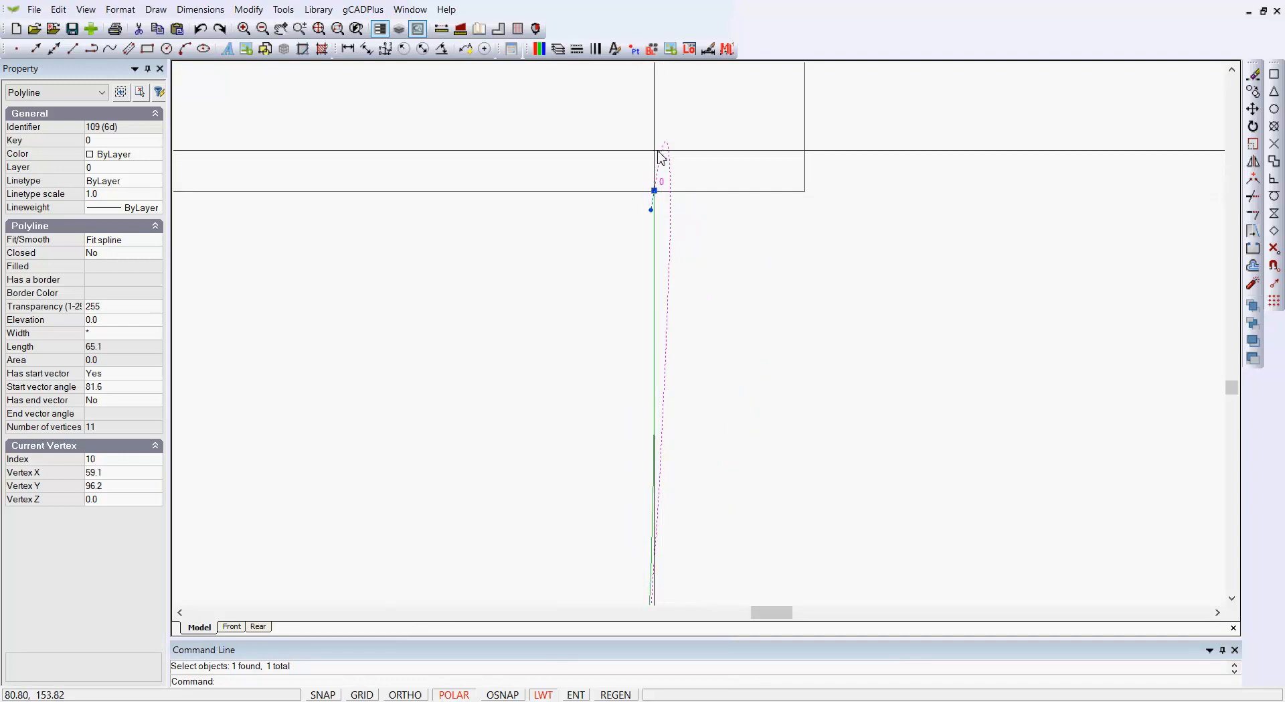
pyautogui.press('Escape')
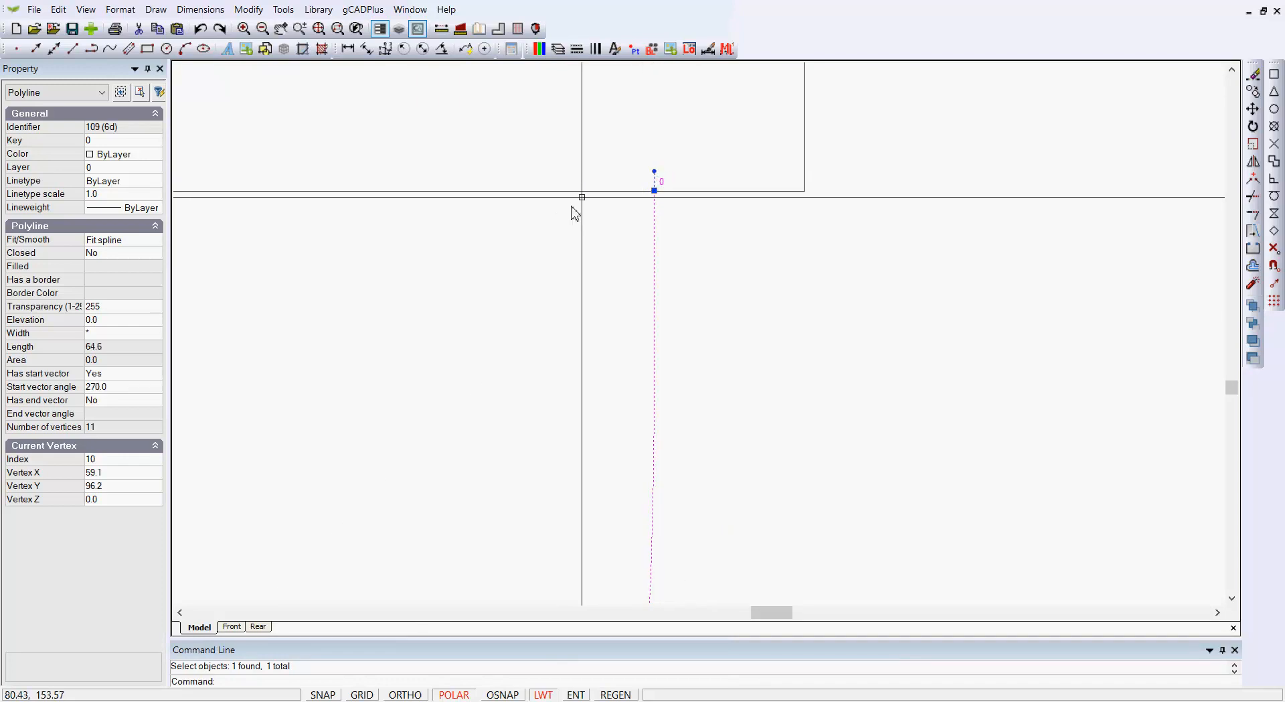
pyautogui.press('Escape')
# - Set the start vector of the other path edge to 90° at its end beside the garage
pyautogui.scroll(-3, 632, 207)
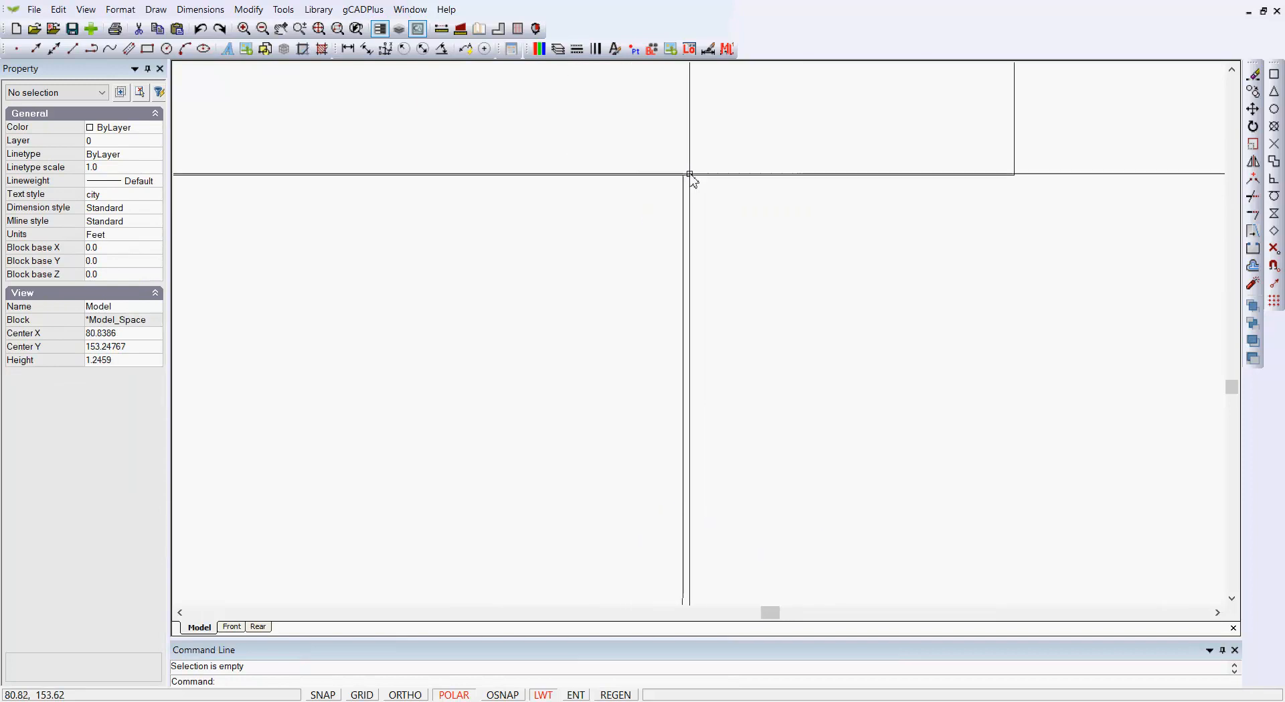
pyautogui.scroll(-5, 723, 207)
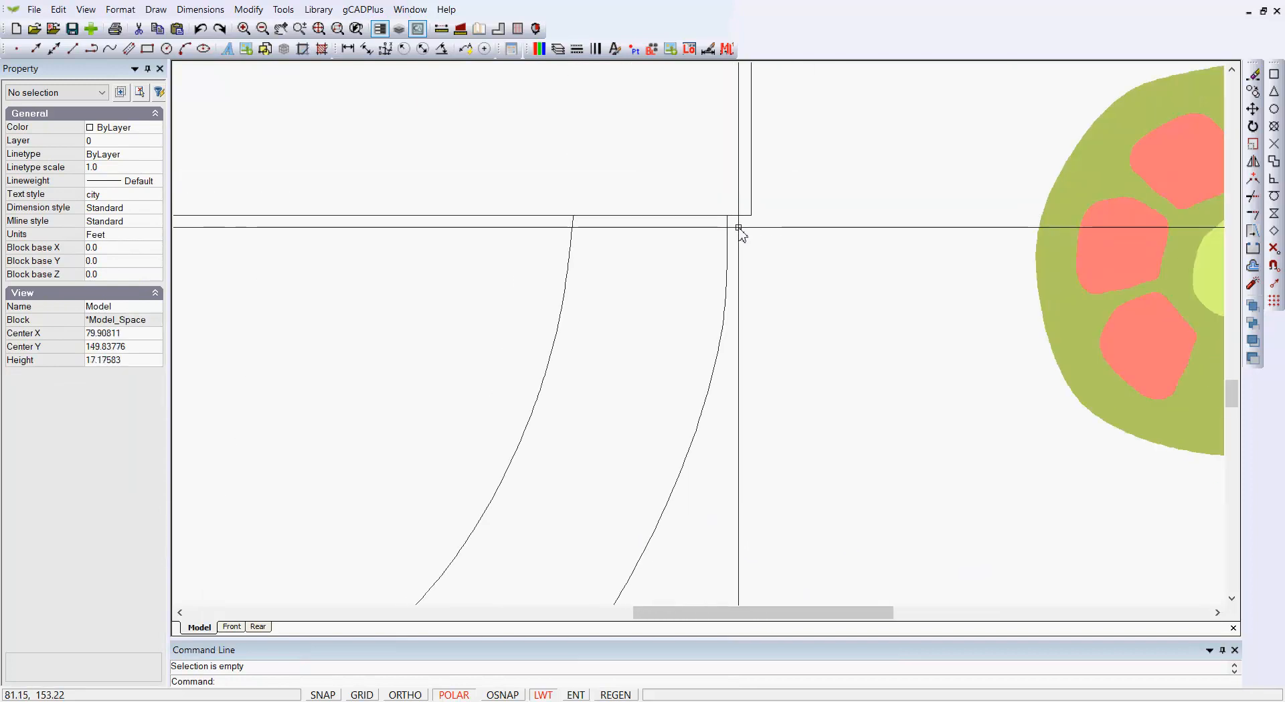
pyautogui.scroll(-2, 740, 228)
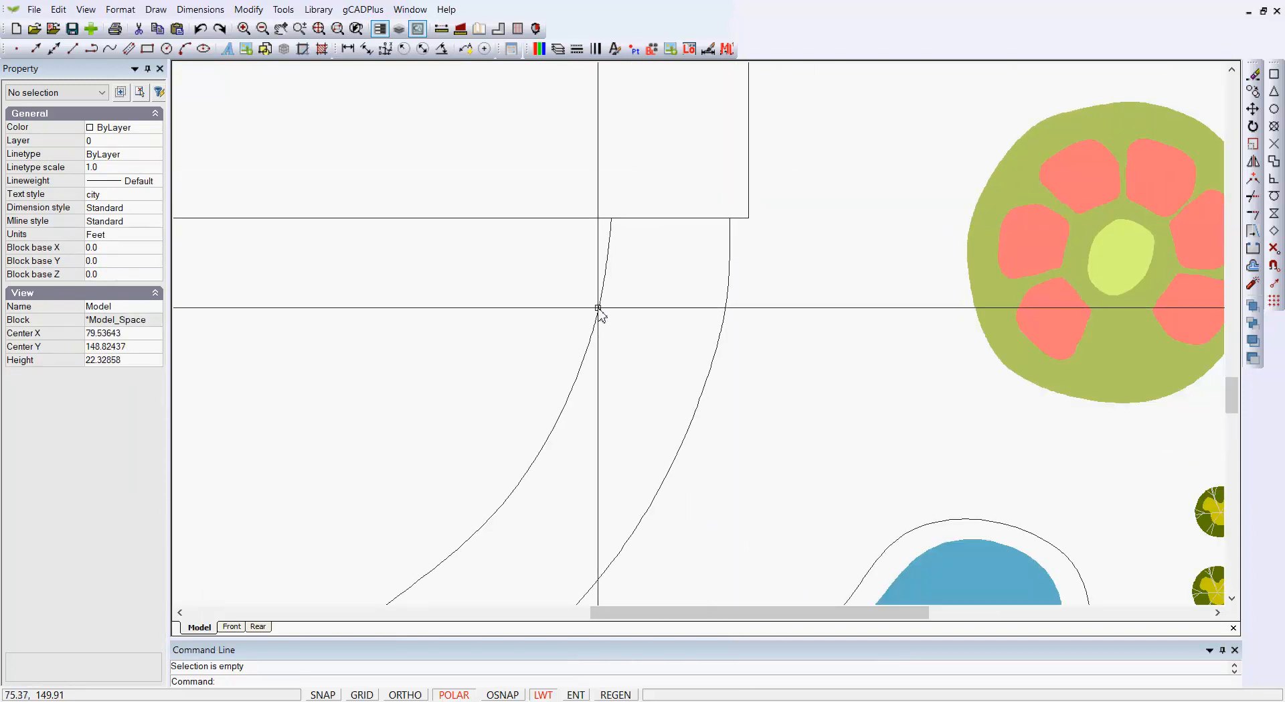
pyautogui.click(598, 312)
pyautogui.scroll(-4, 654, 346)
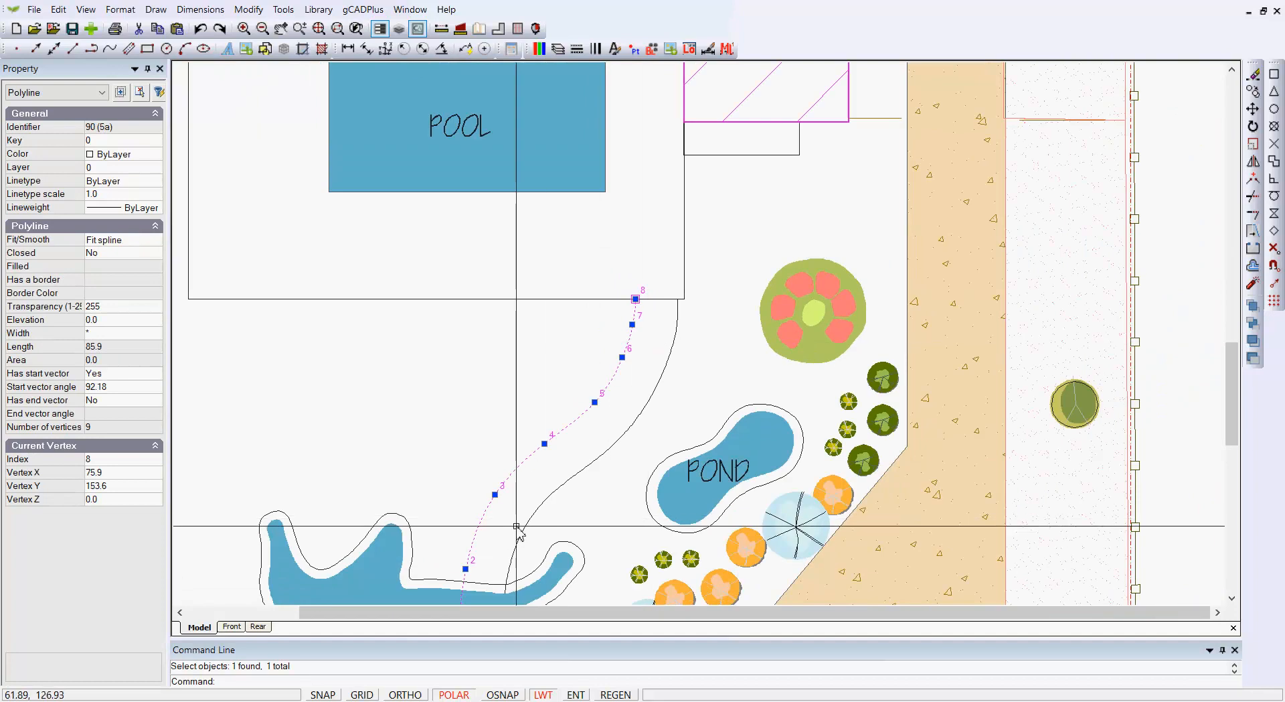
pyautogui.moveTo(533, 452); pyautogui.dragTo(508, 239, button='middle')
pyautogui.scroll(-4, 454, 451)
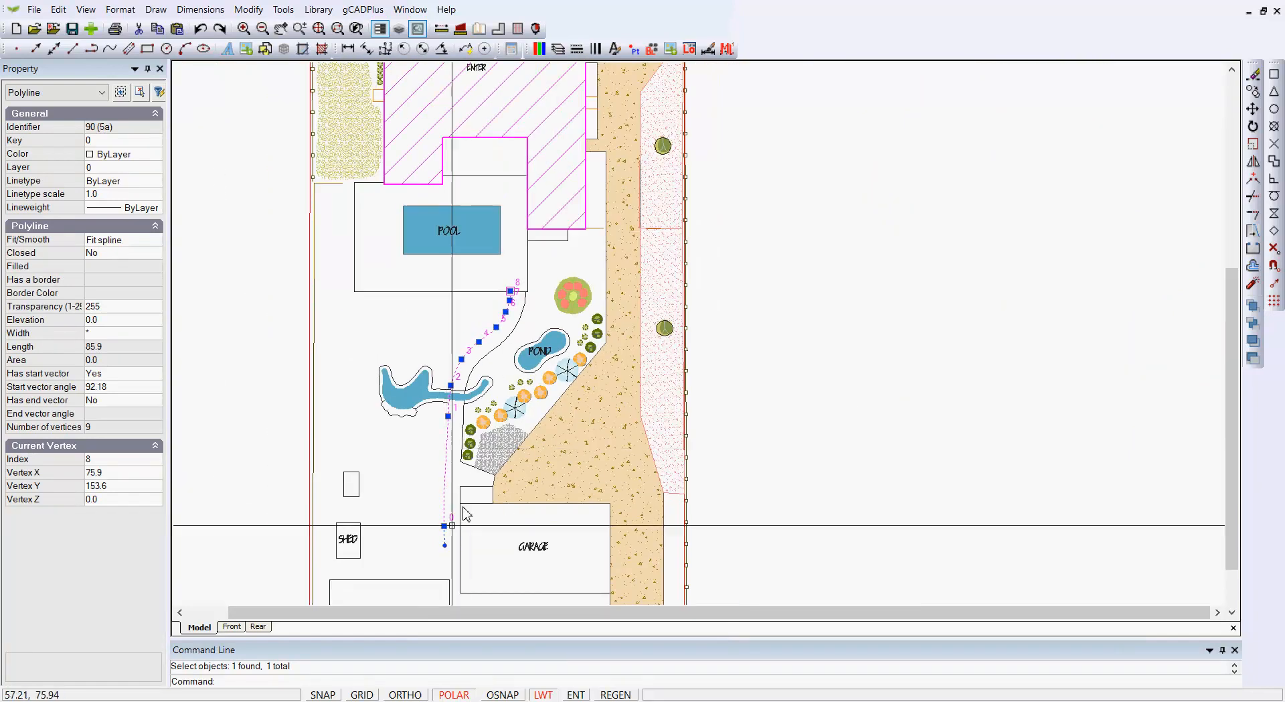
pyautogui.scroll(1, 446, 539)
pyautogui.scroll(5, 445, 539)
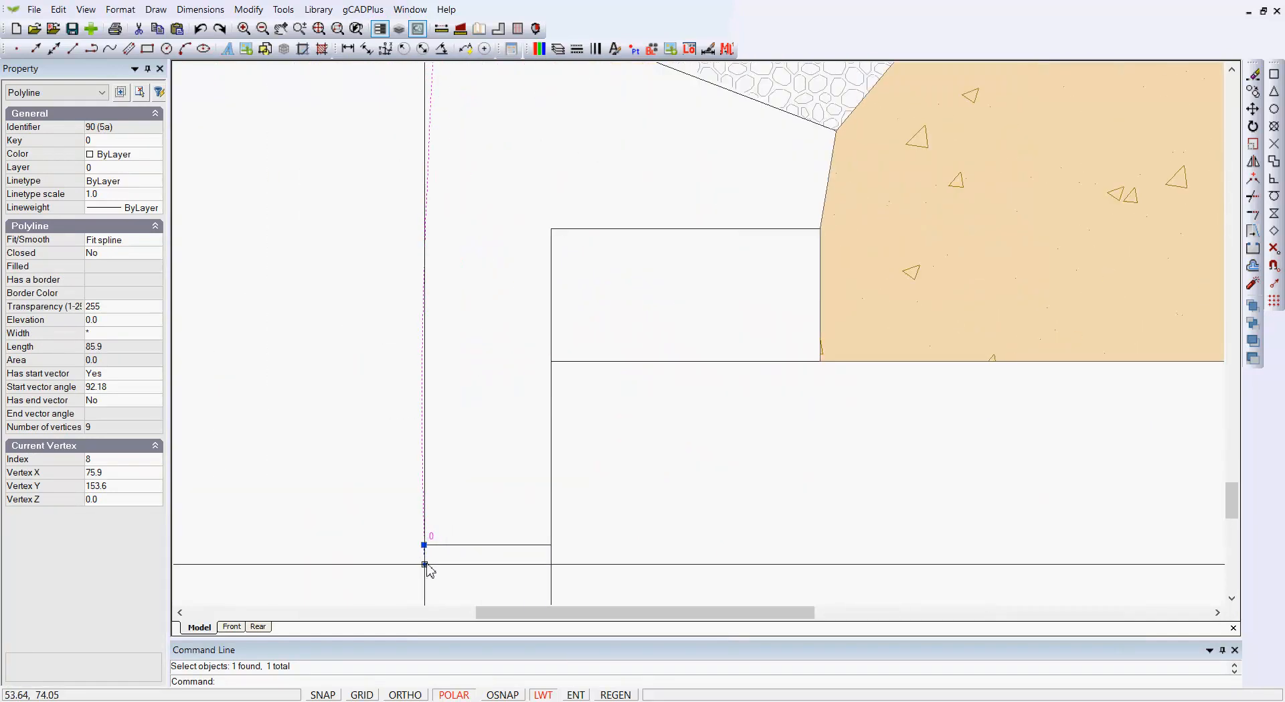
pyautogui.moveTo(425, 565)
pyautogui.mouseDown()
pyautogui.moveTo(406, 563)
pyautogui.moveTo(424, 566)
pyautogui.moveTo(425, 545)
pyautogui.mouseUp()
pyautogui.press('Escape')
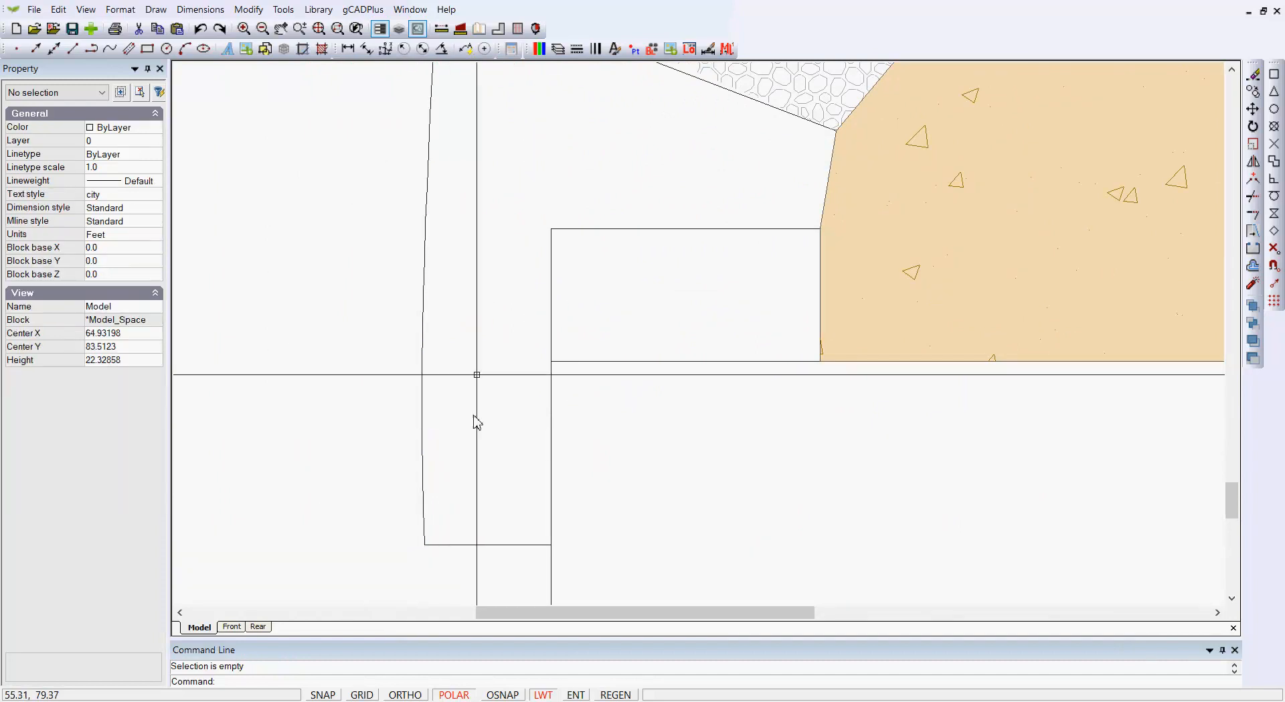
# - Inspect the two curved path edges and the pool deck line they meet, selecting each to check its geometry
pyautogui.scroll(-6, 505, 309)
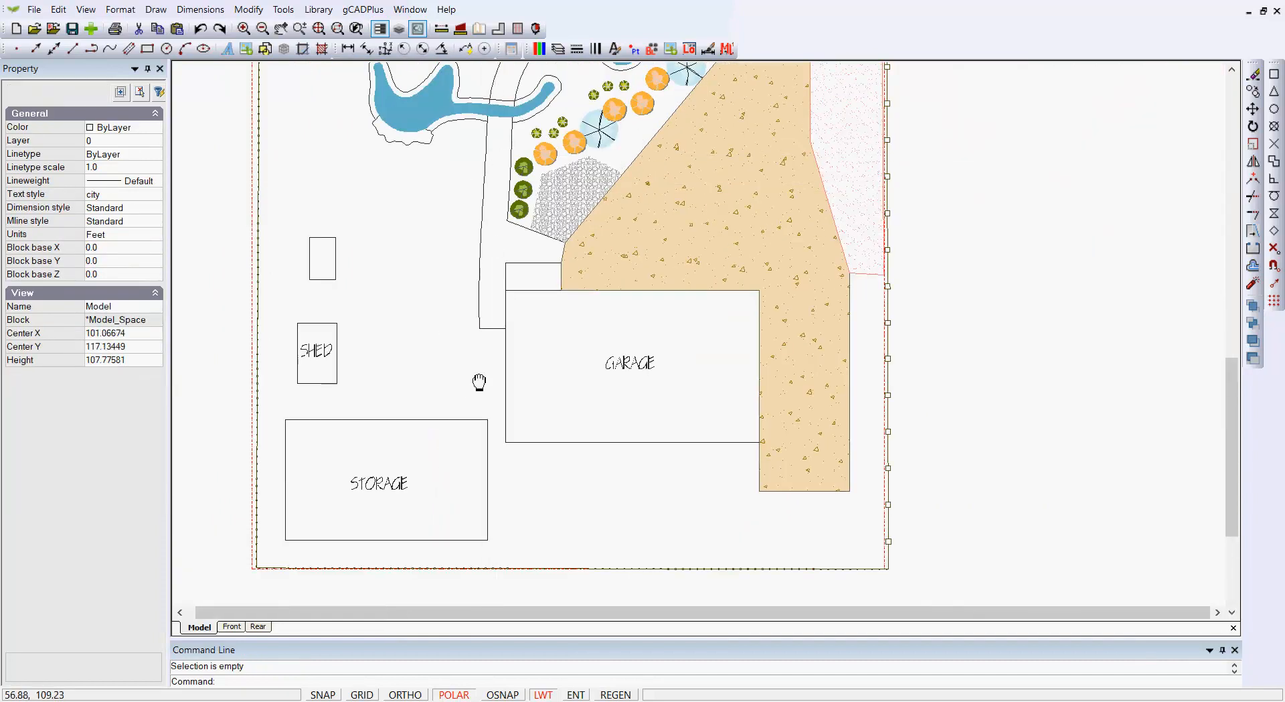
pyautogui.scroll(2, 472, 402)
pyautogui.scroll(3, 548, 276)
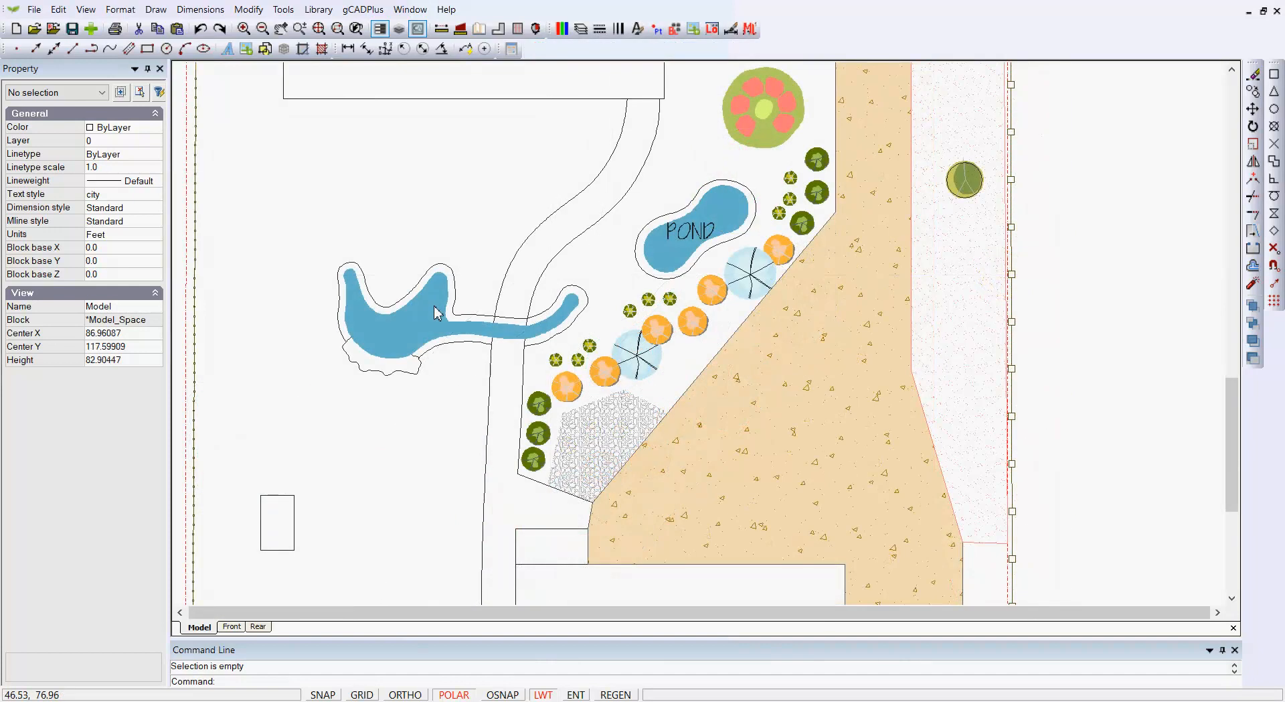
pyautogui.click(600, 172)
pyautogui.click(642, 188)
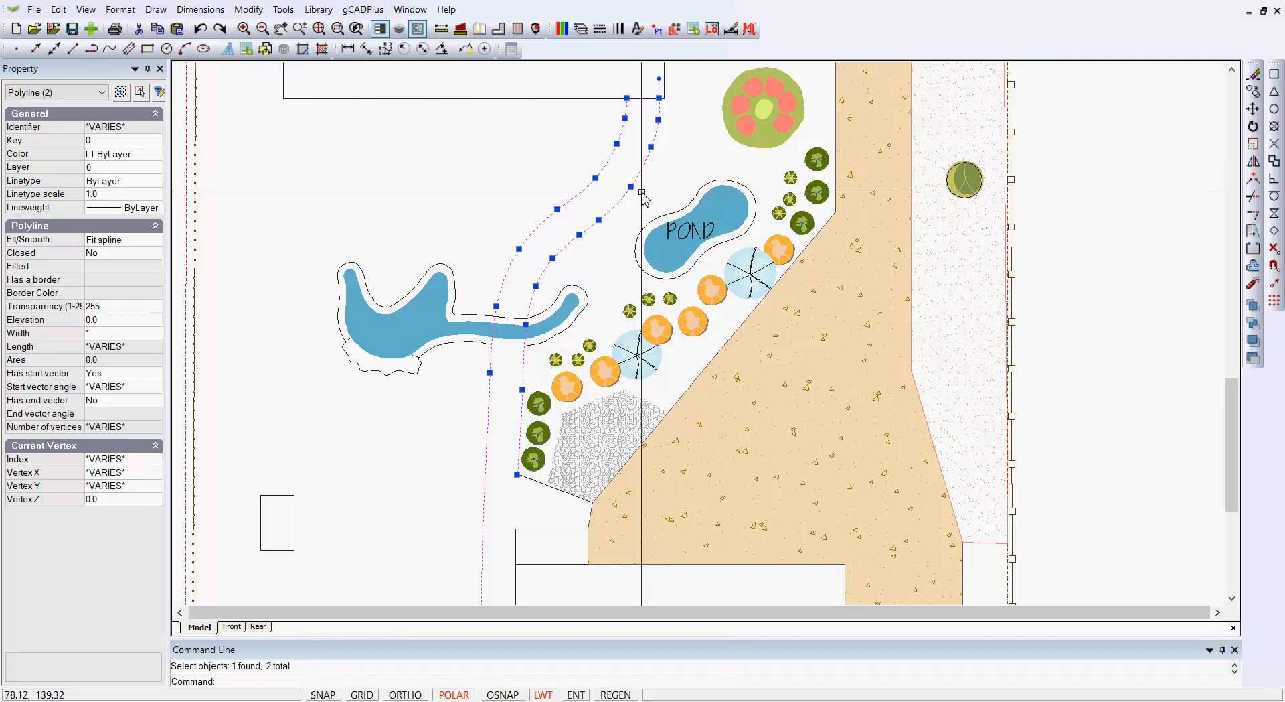
pyautogui.press('Escape')
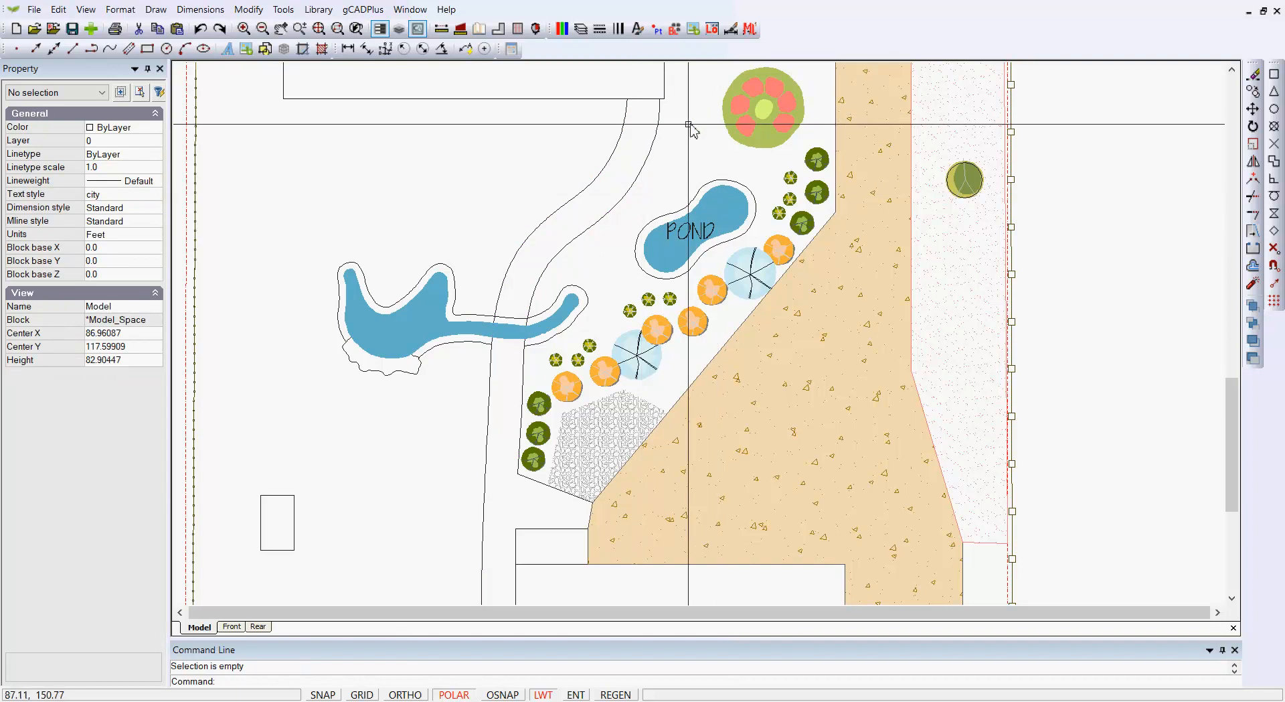
pyautogui.scroll(-2, 647, 125)
pyautogui.scroll(5, 602, 227)
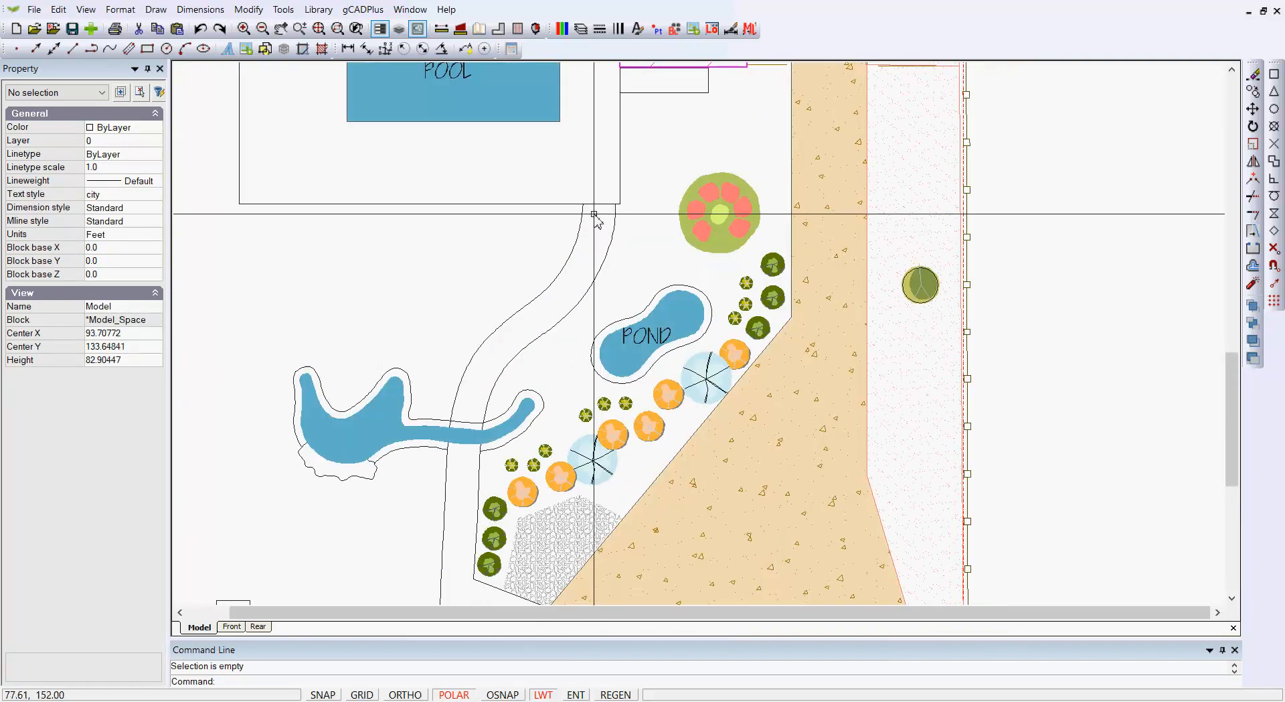
pyautogui.click(564, 240)
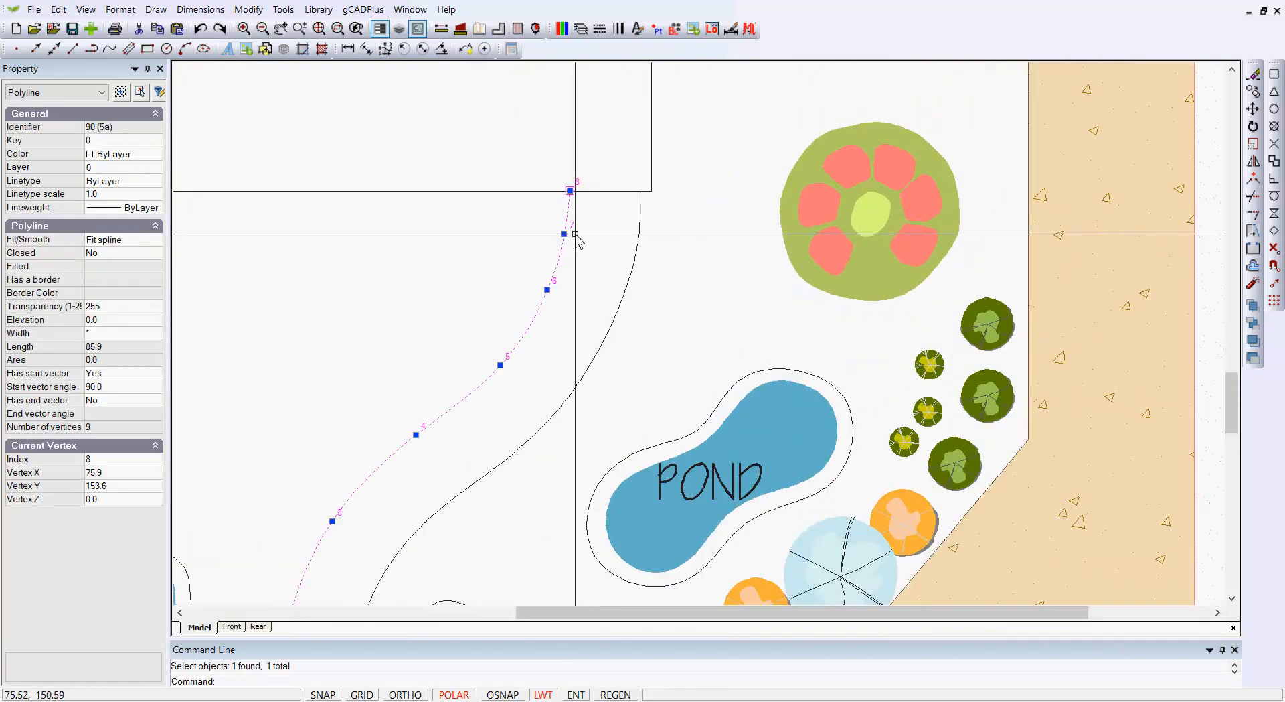
pyautogui.click(639, 247)
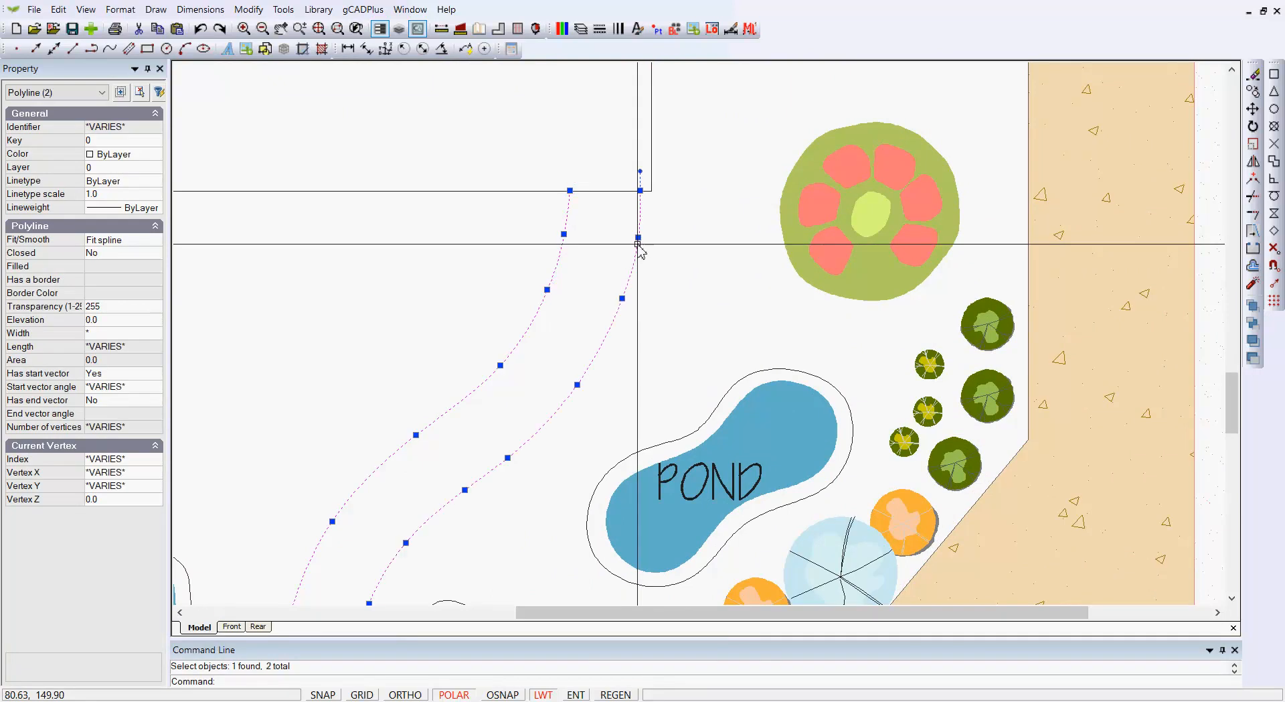
pyautogui.press('Escape')
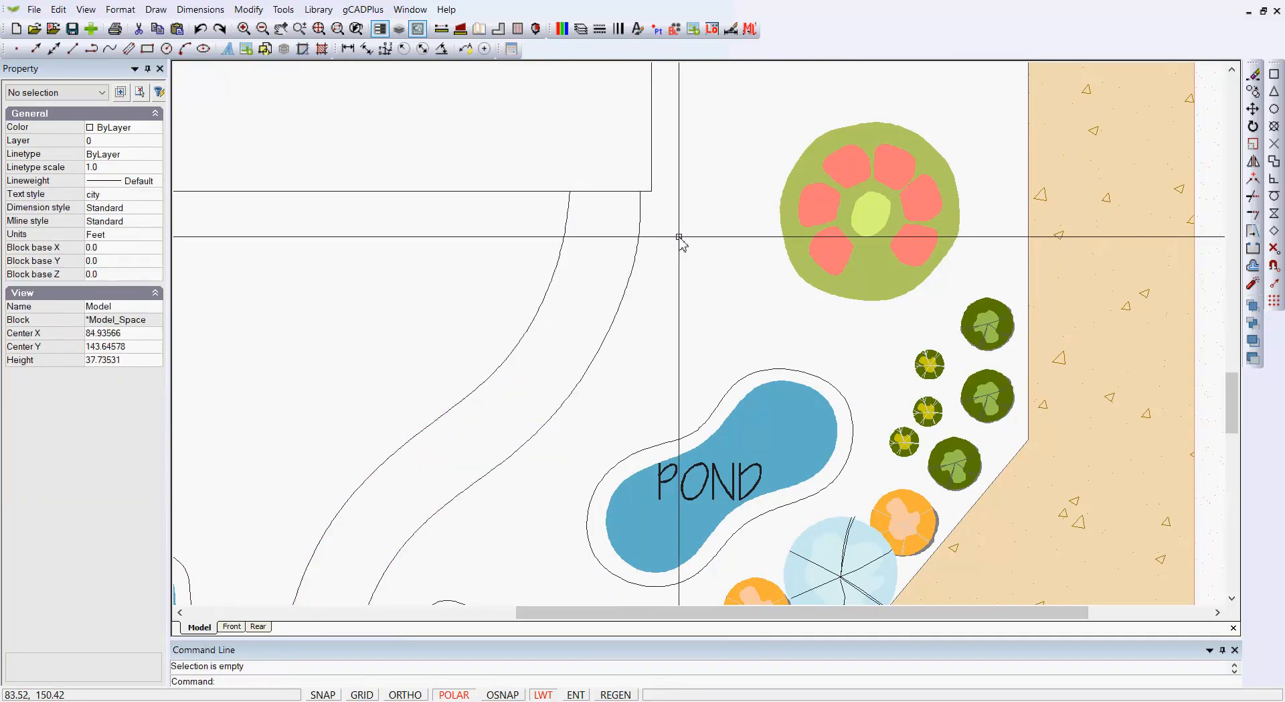
pyautogui.click(526, 191)
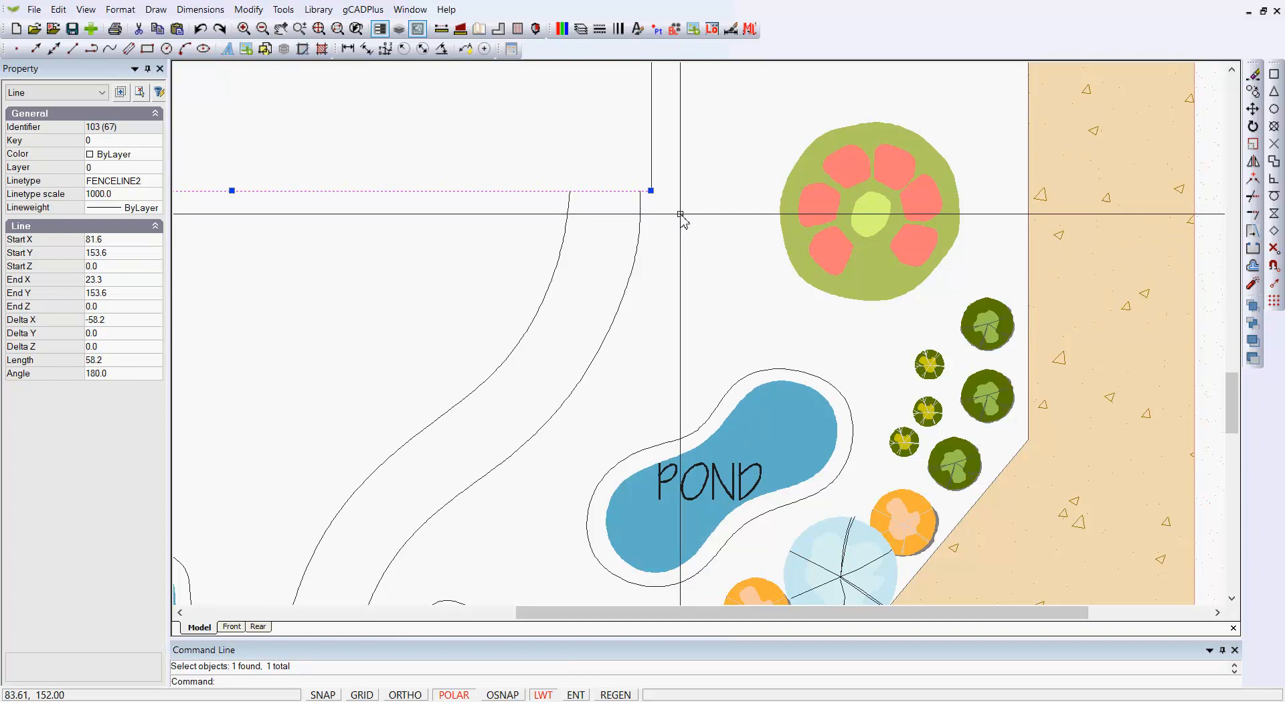
pyautogui.scroll(2, 680, 215)
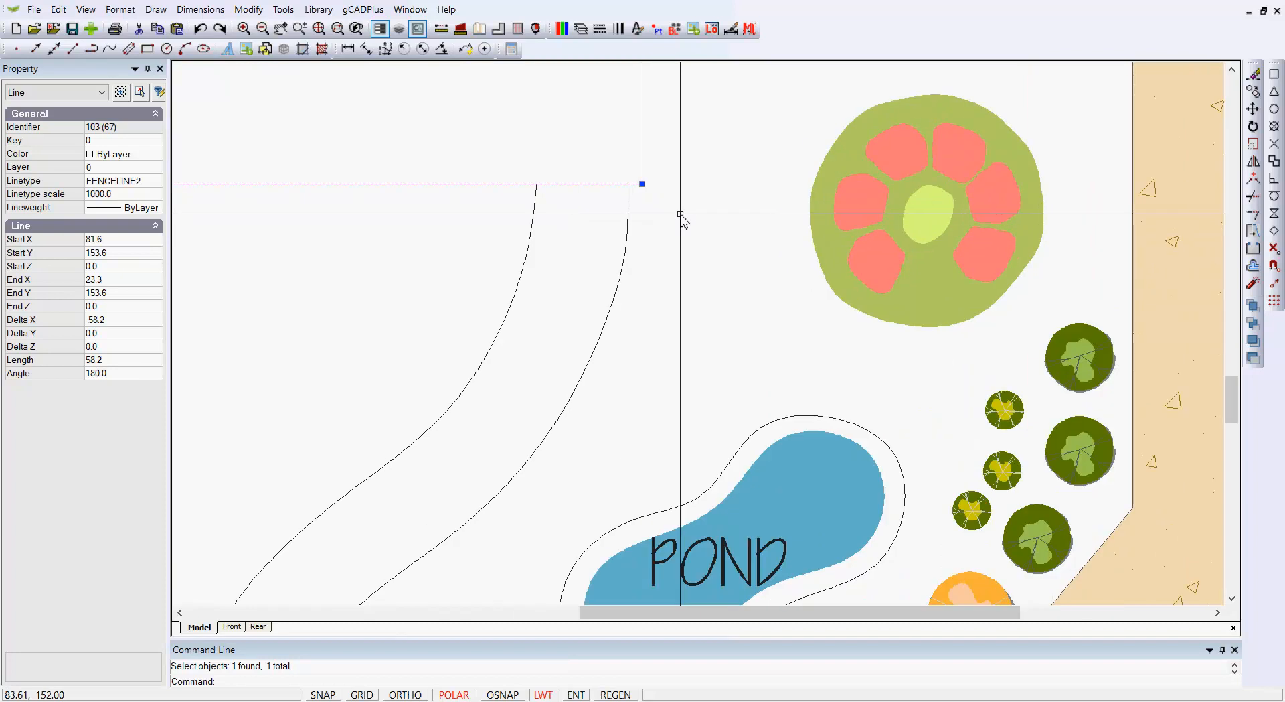
# - Break the pool deck's lower line between the ends of the two path edges, snapping to both ends
pyautogui.press('Escape')
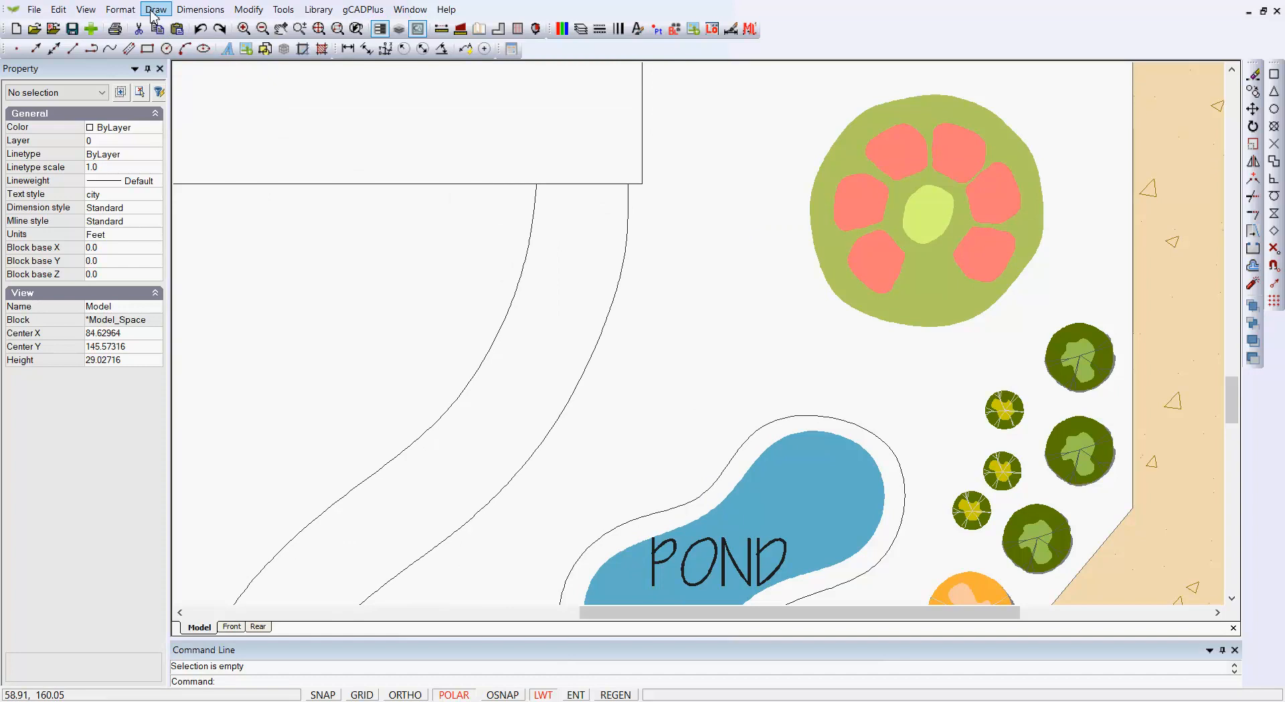
pyautogui.click(248, 10)
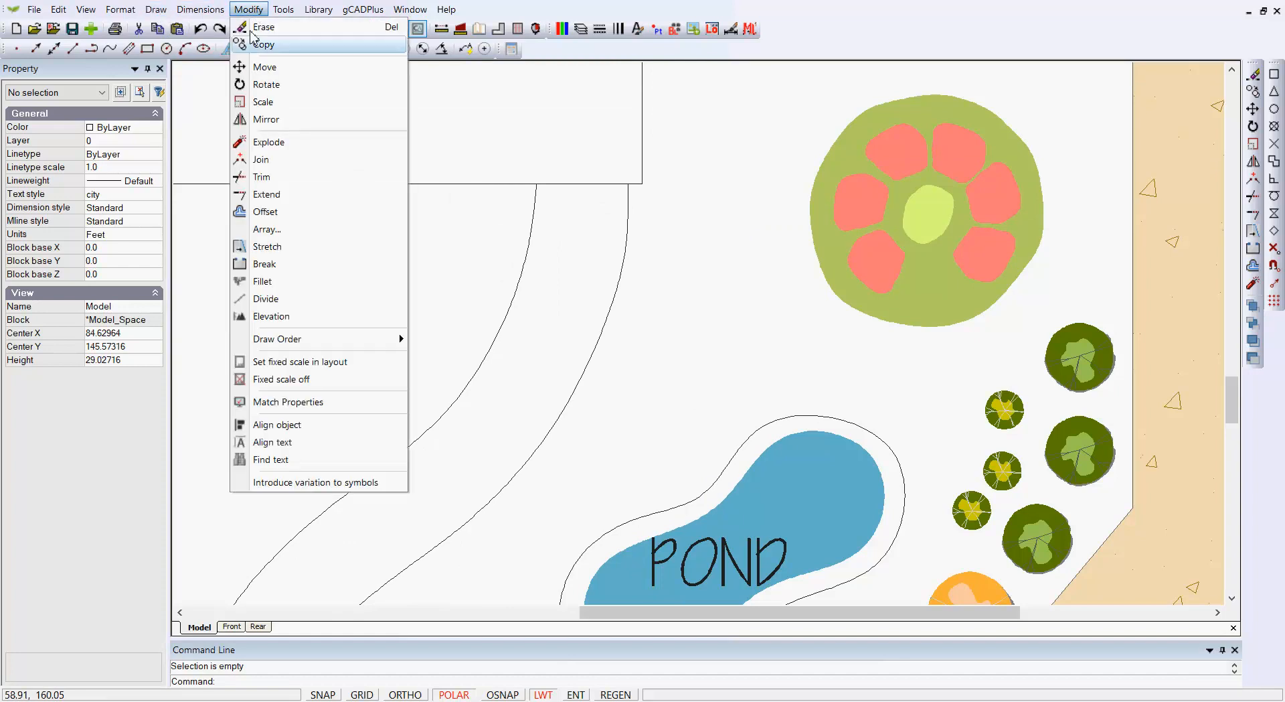
pyautogui.click(277, 267)
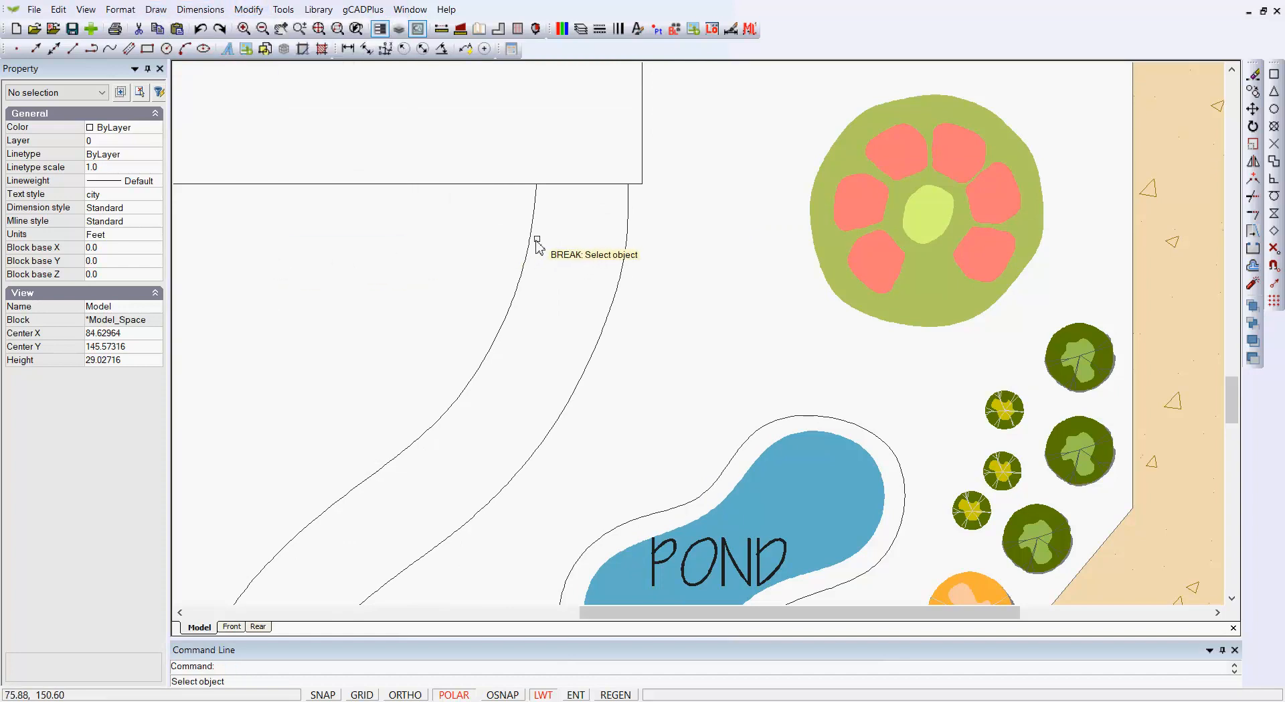
pyautogui.click(496, 183)
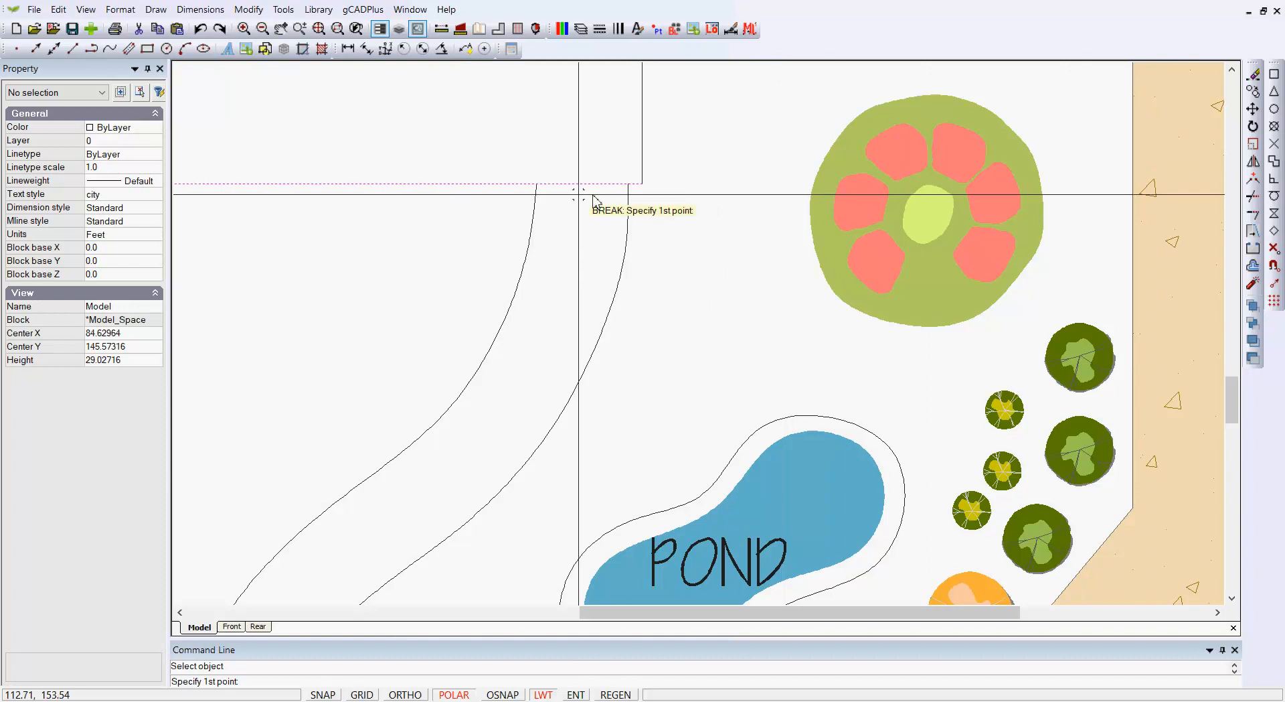
pyautogui.press('F3')
pyautogui.click(537, 193)
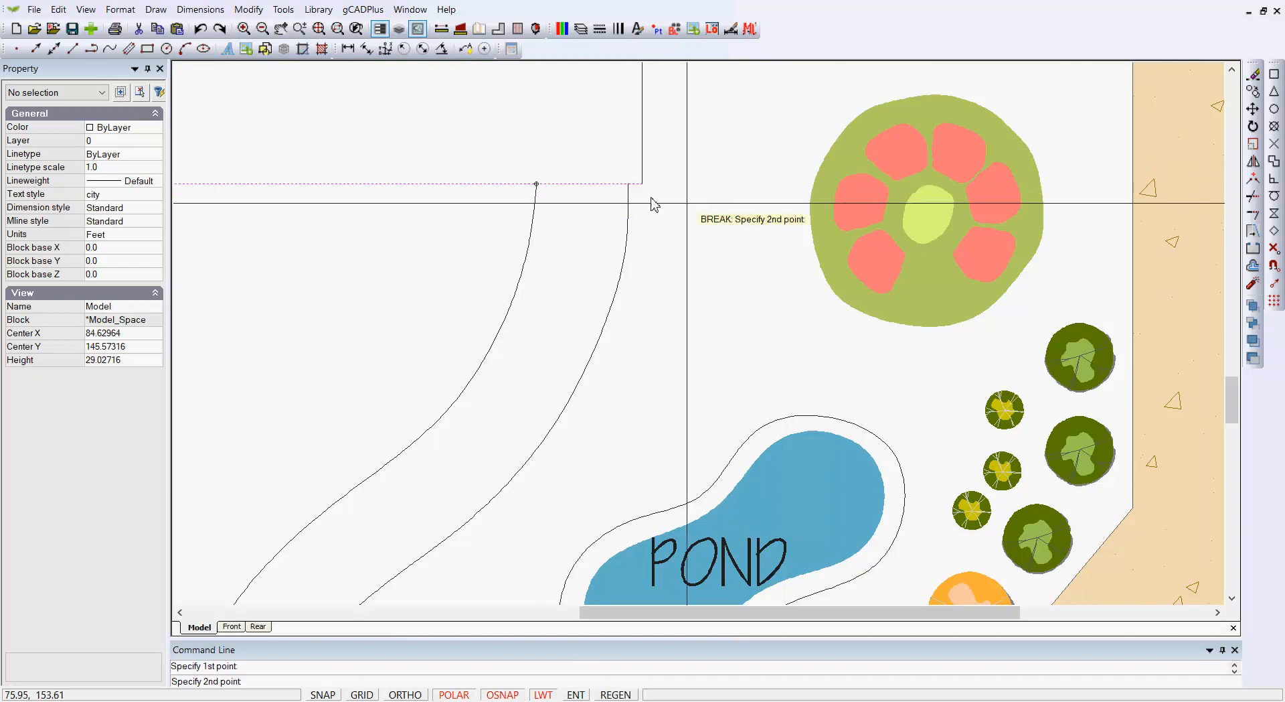
pyautogui.press('F3')
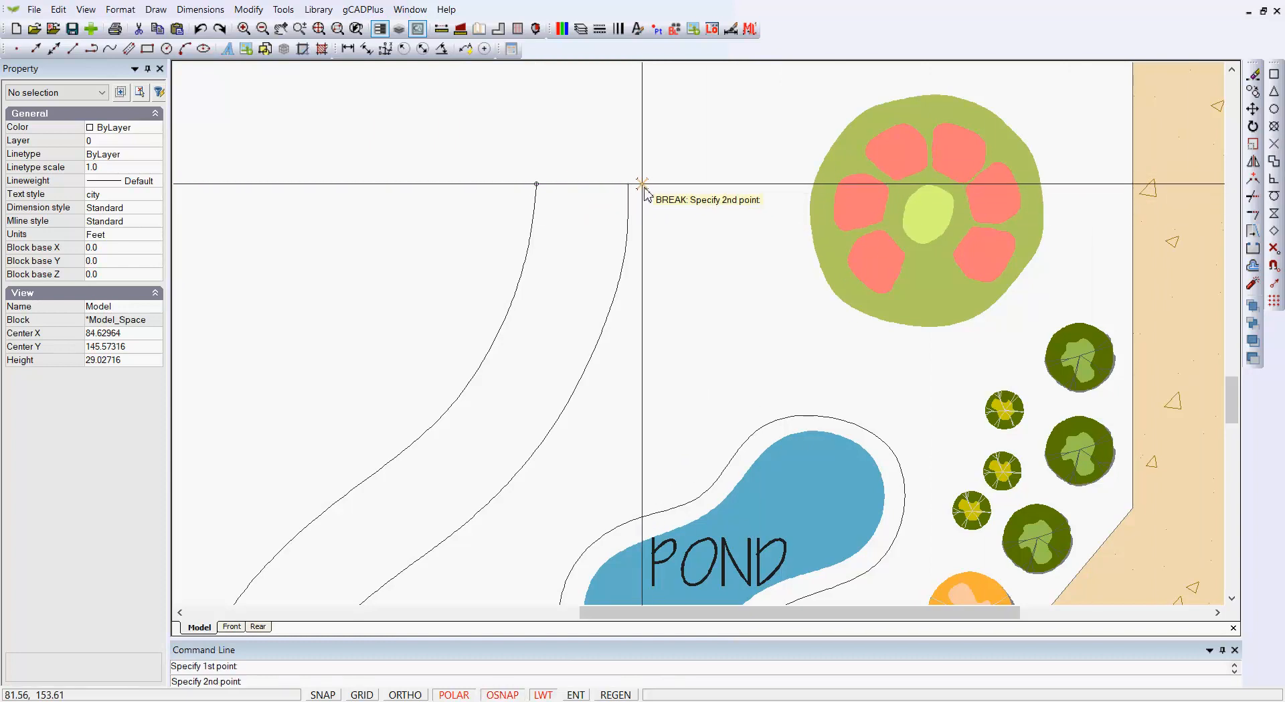
pyautogui.press('F3')
pyautogui.click(628, 183)
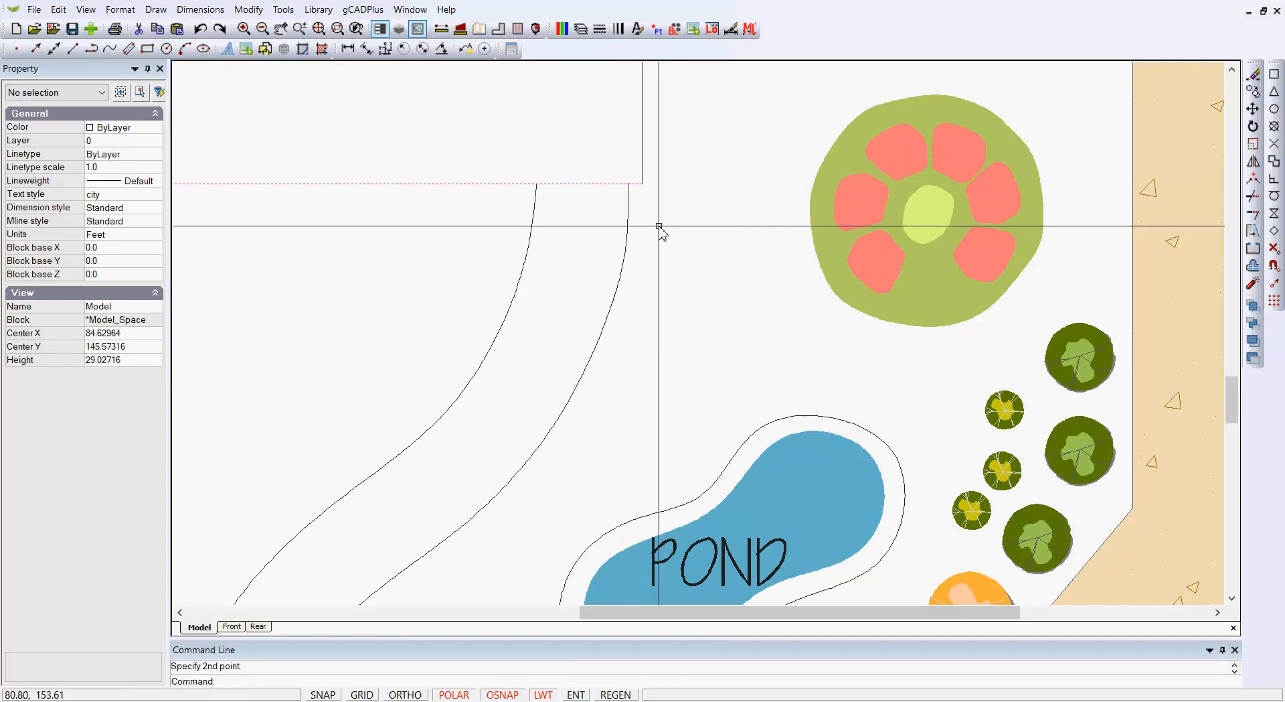
pyautogui.press('F3')
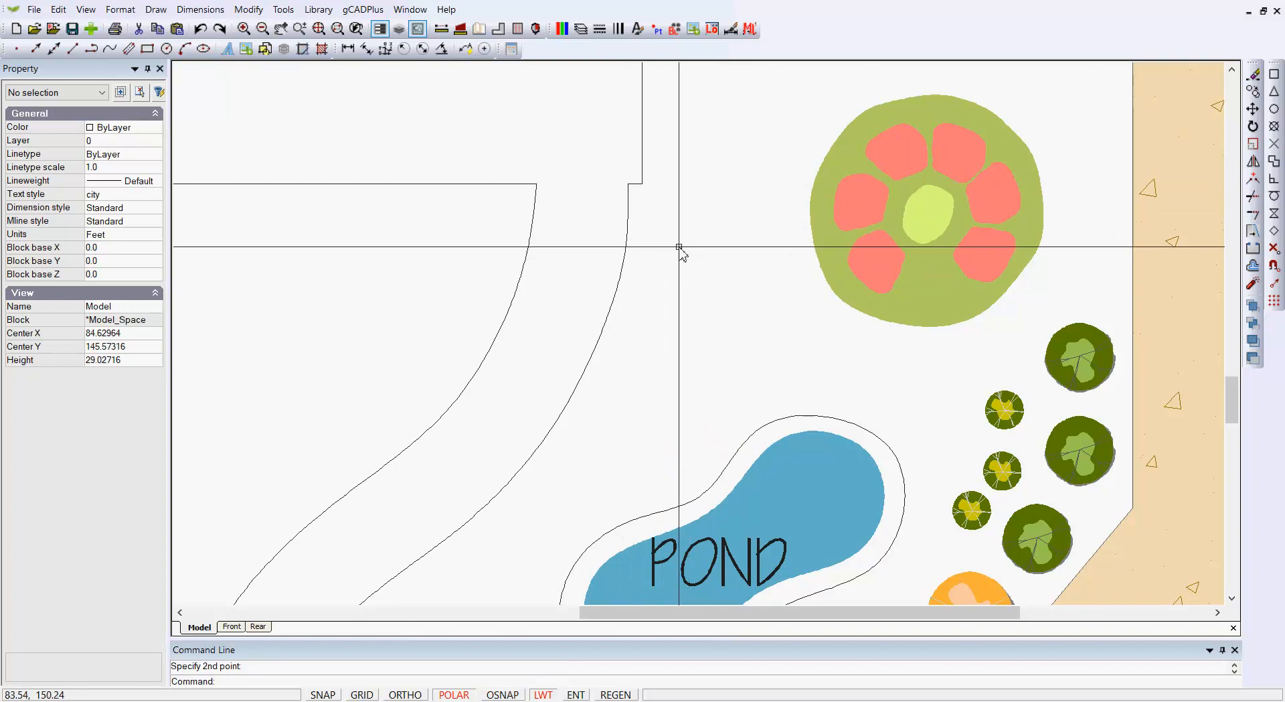
# - Draw a separate line across the path opening at the pool deck, connecting the ends of the two path edges
pyautogui.click(160, 14)
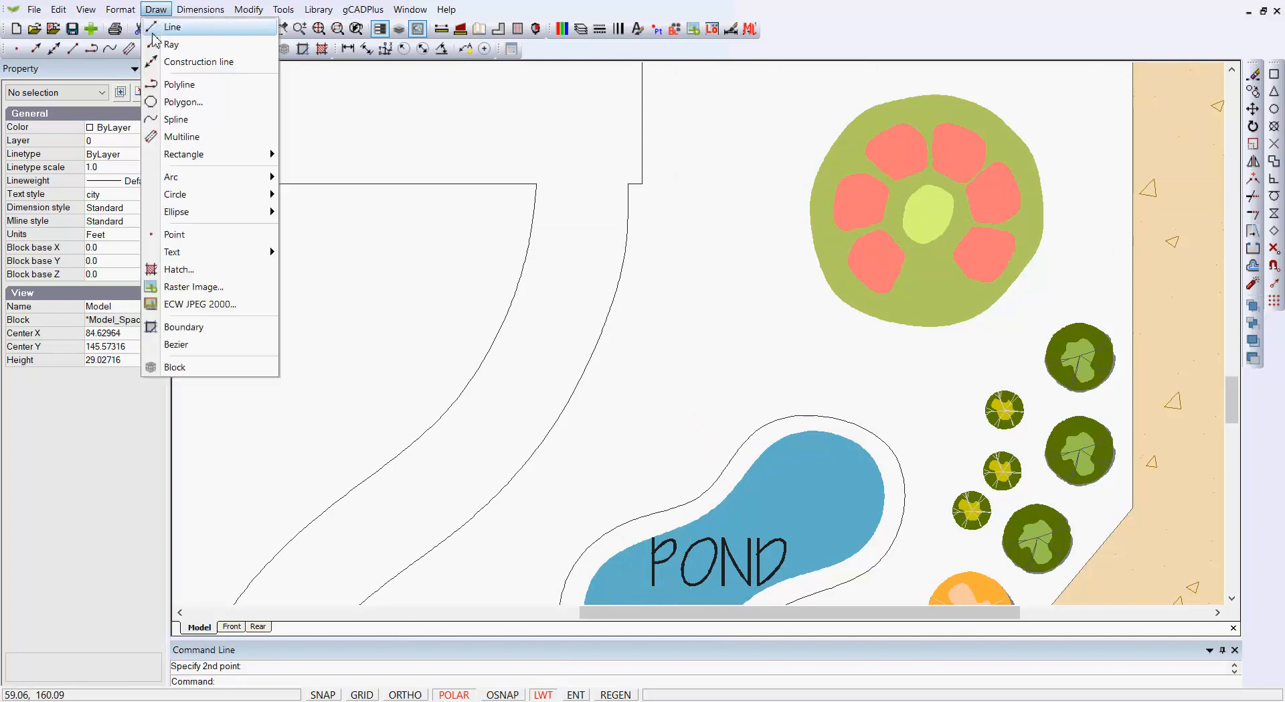
pyautogui.click(171, 32)
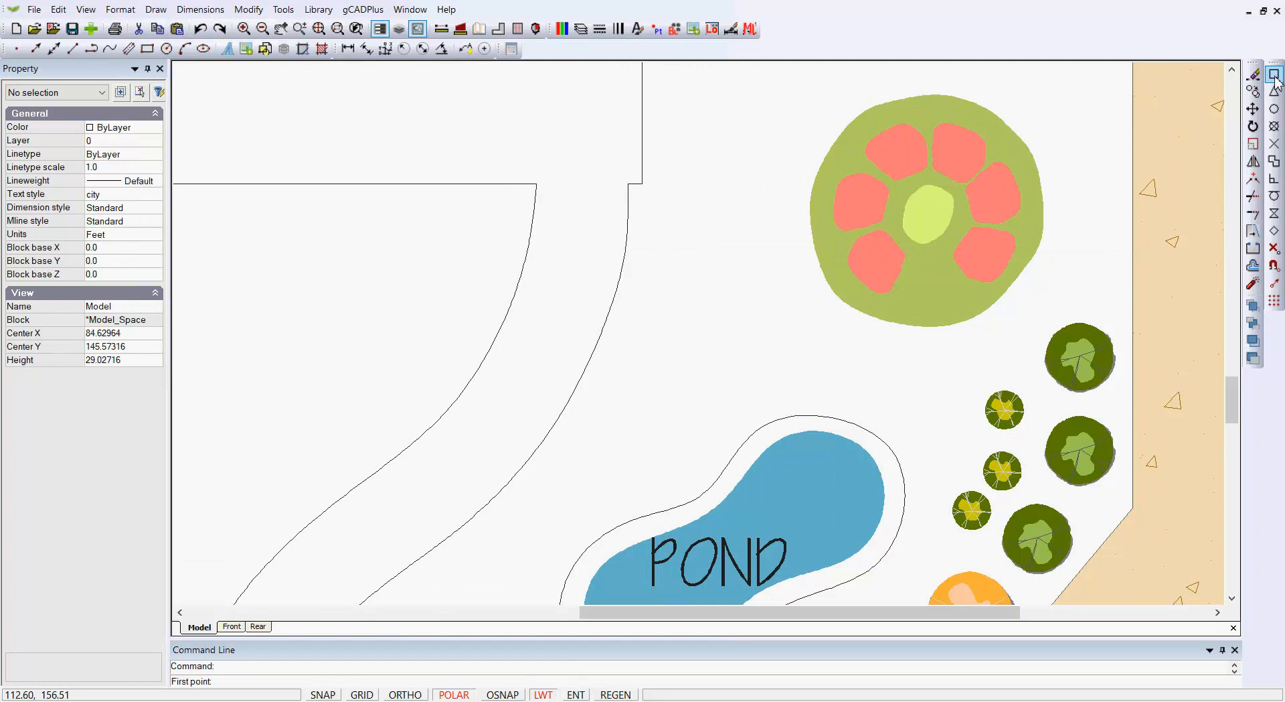
pyautogui.click(536, 183)
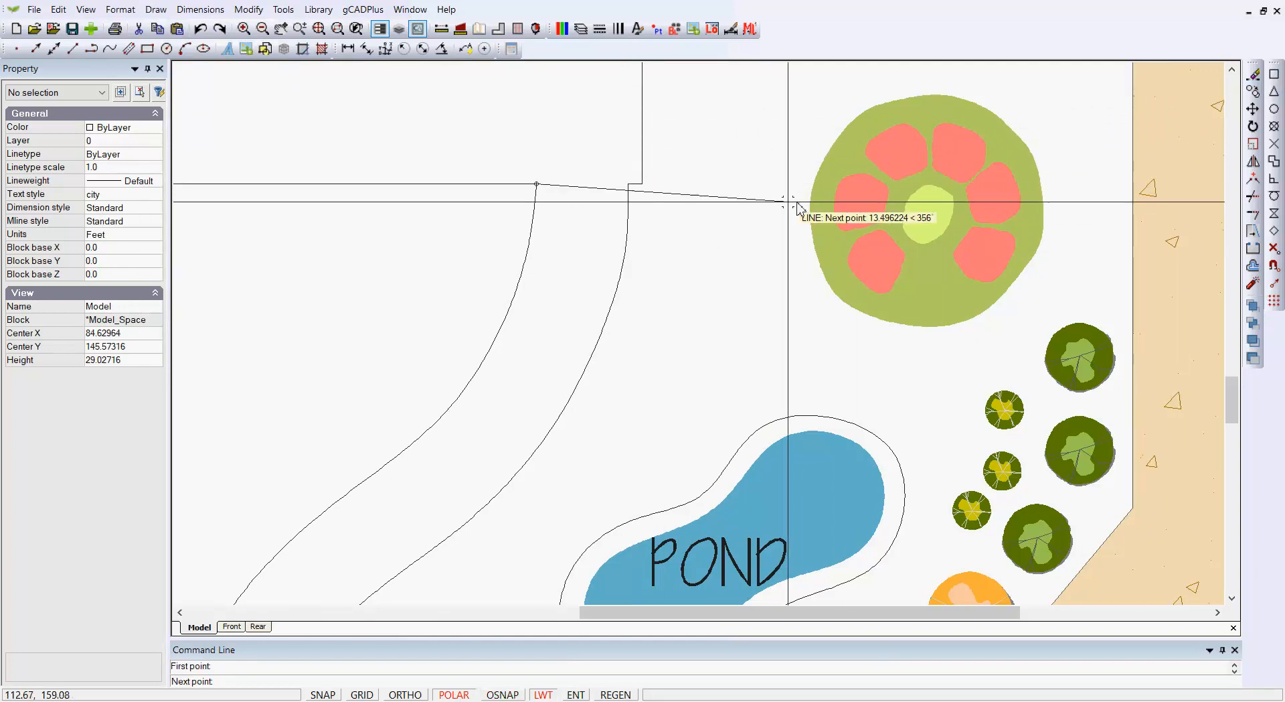
pyautogui.click(628, 185)
pyautogui.rightClick(616, 232)
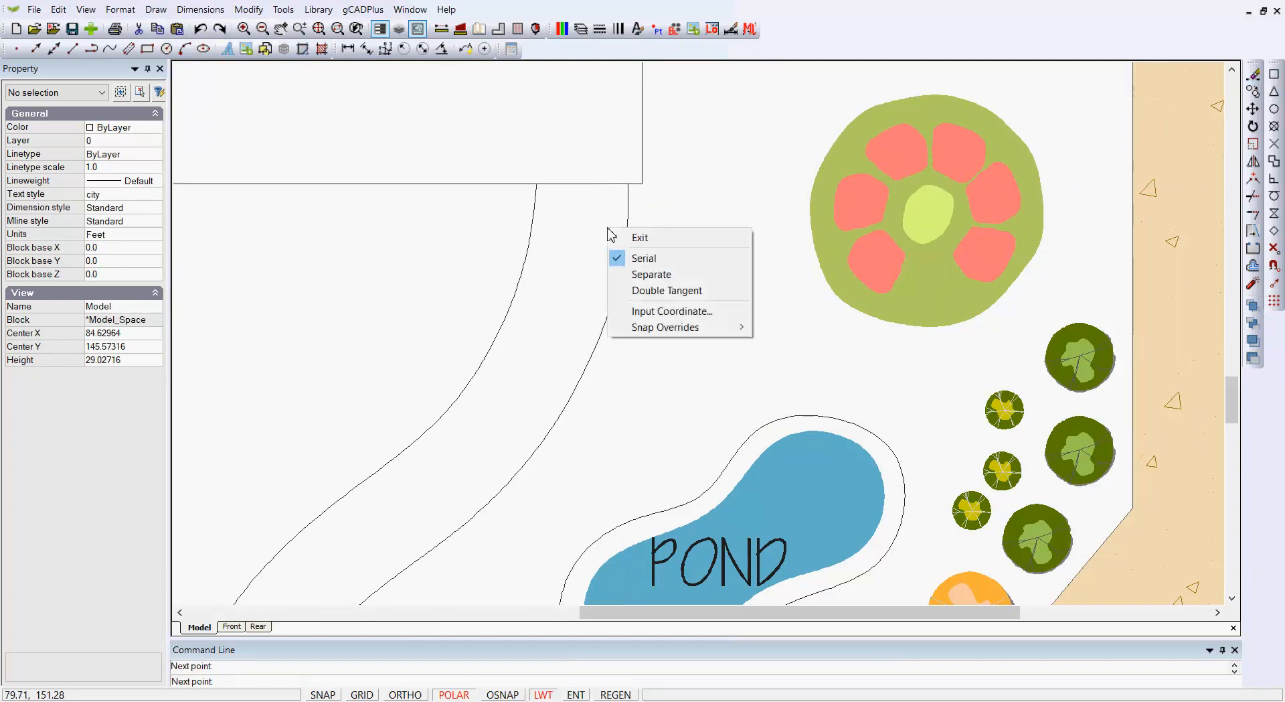
pyautogui.click(640, 242)
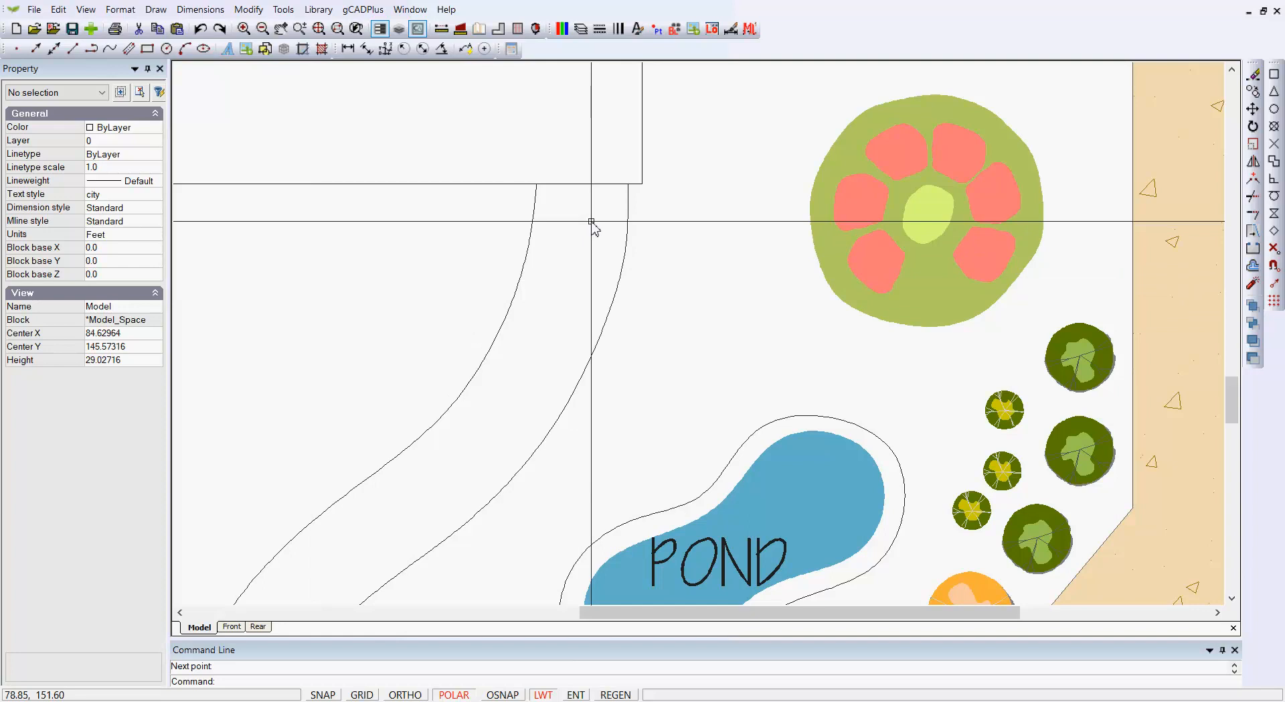
# - Try to join the short closing line at the pool deck with both curved path edges
pyautogui.click(560, 182)
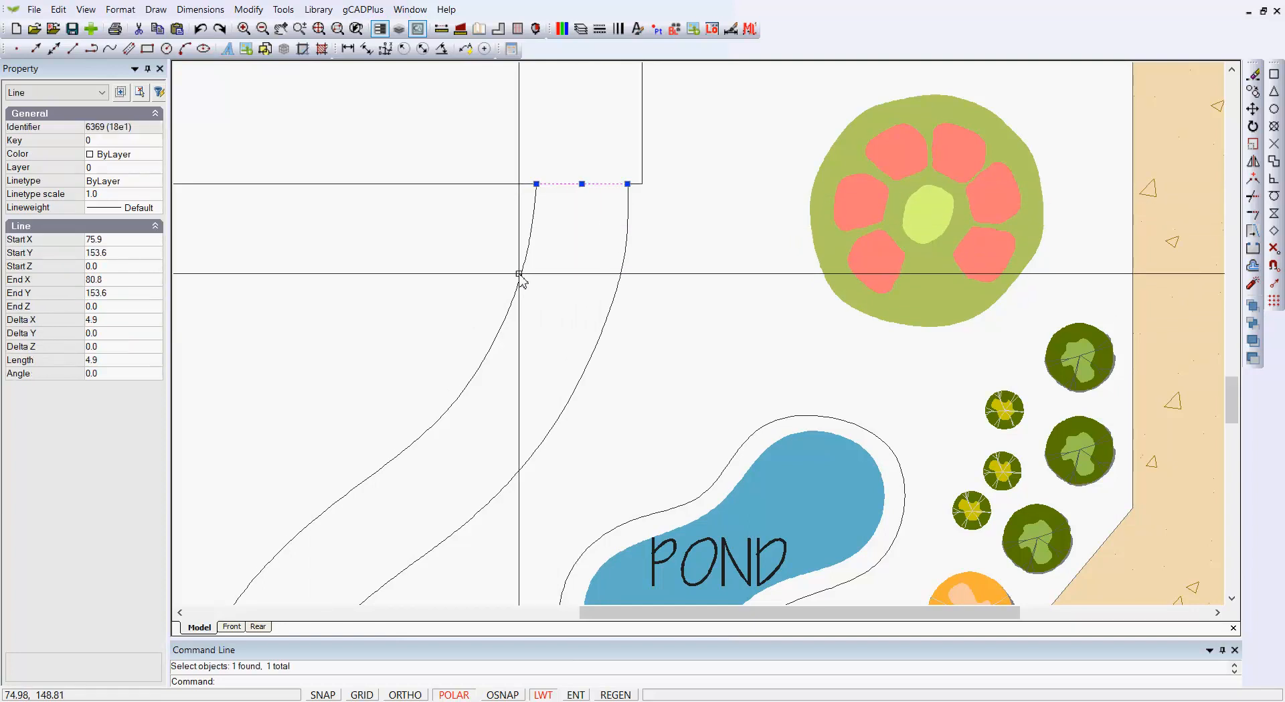
pyautogui.click(520, 275)
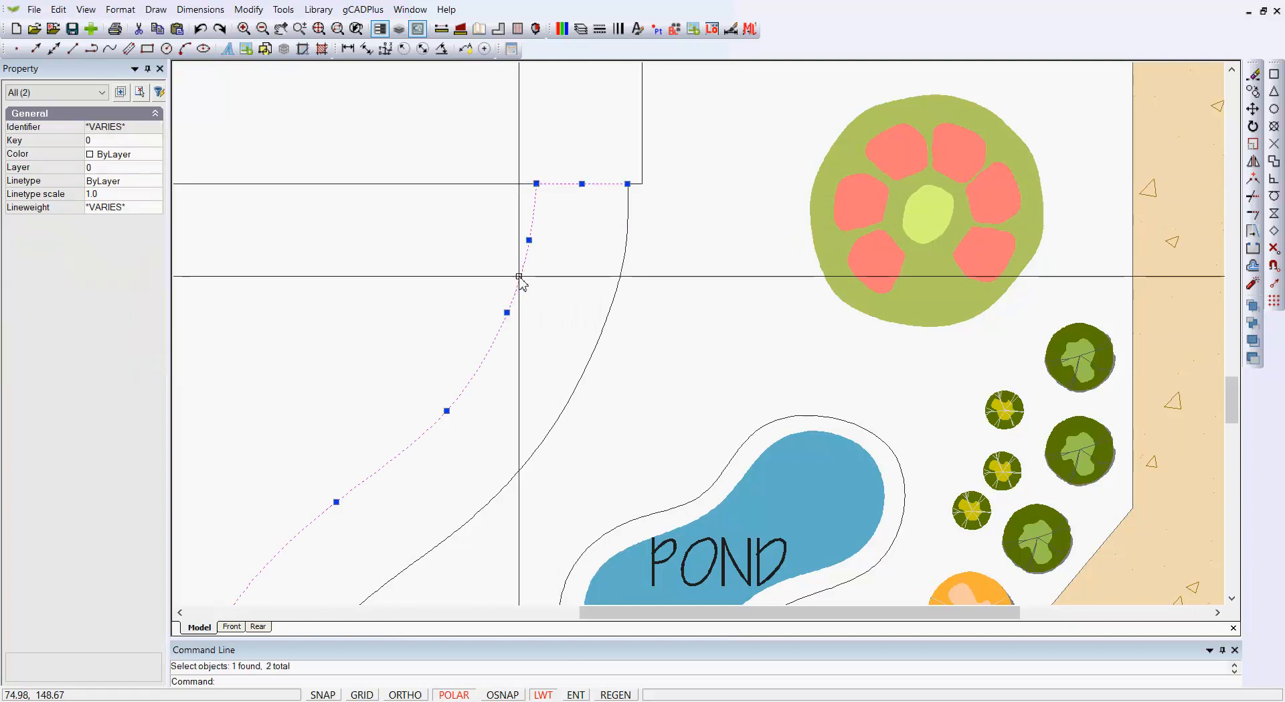
pyautogui.click(623, 274)
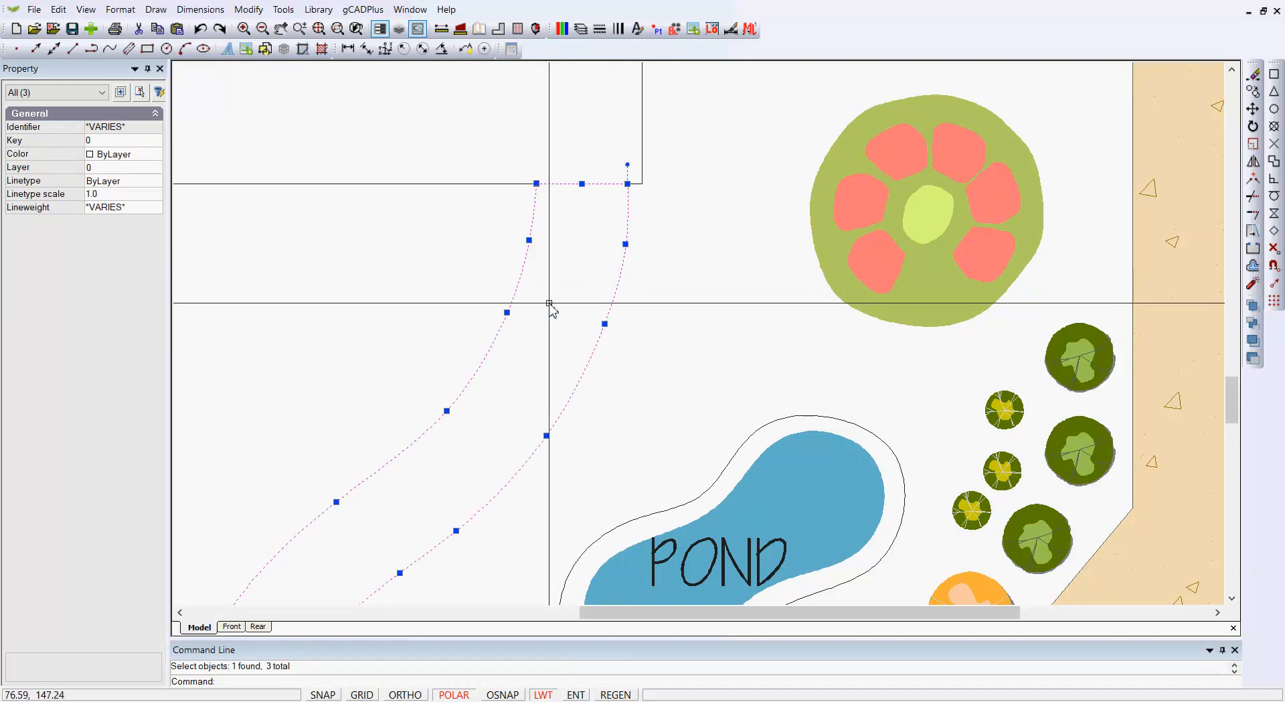
pyautogui.rightClick(587, 223)
pyautogui.click(627, 383)
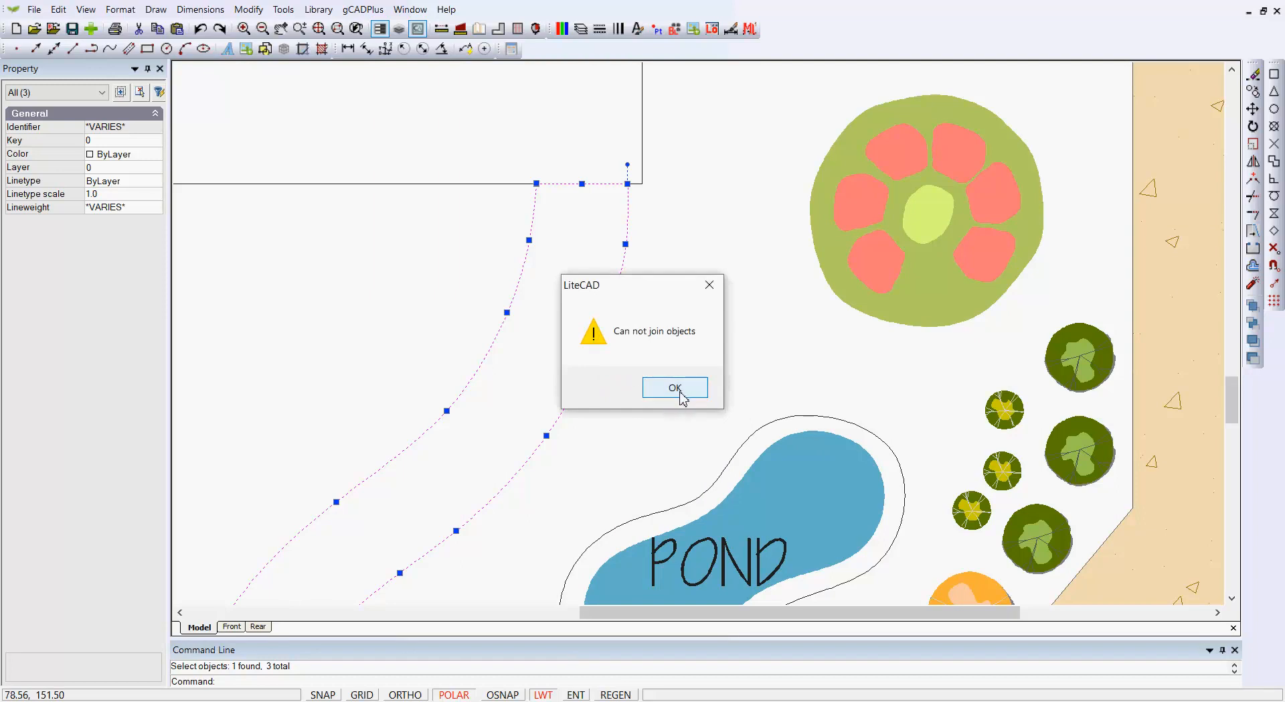
pyautogui.click(678, 392)
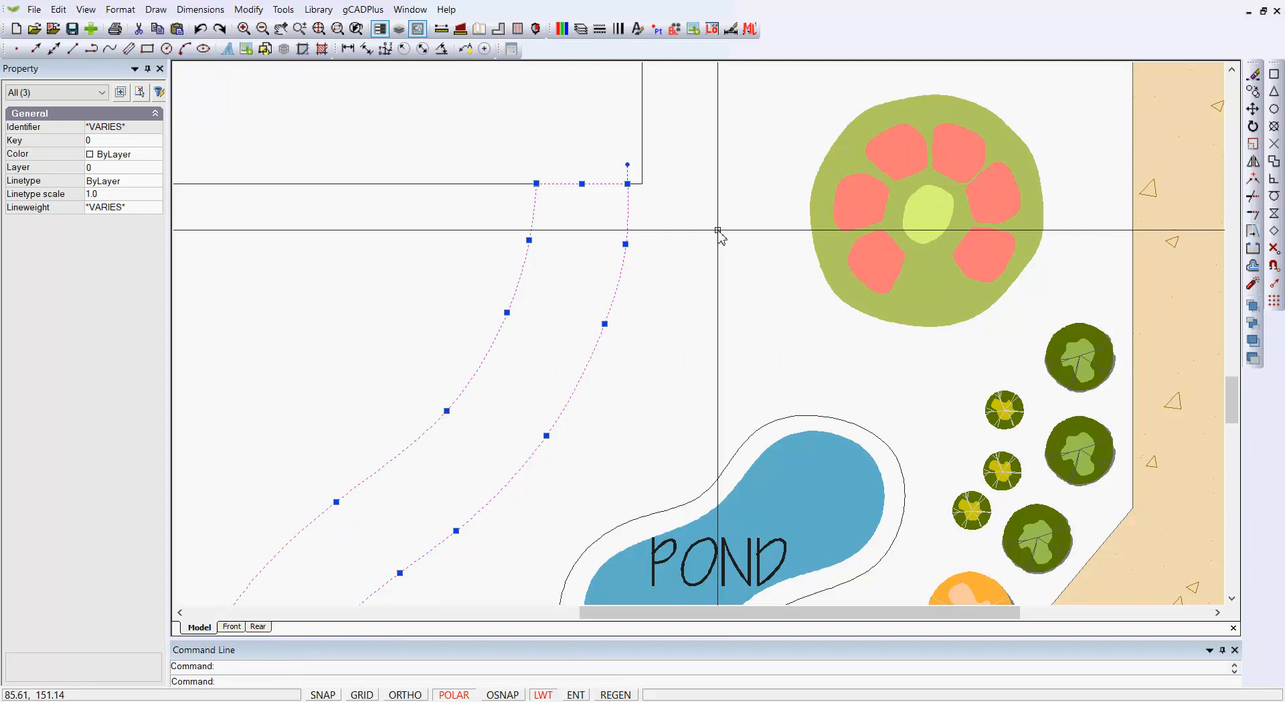
pyautogui.press('Escape')
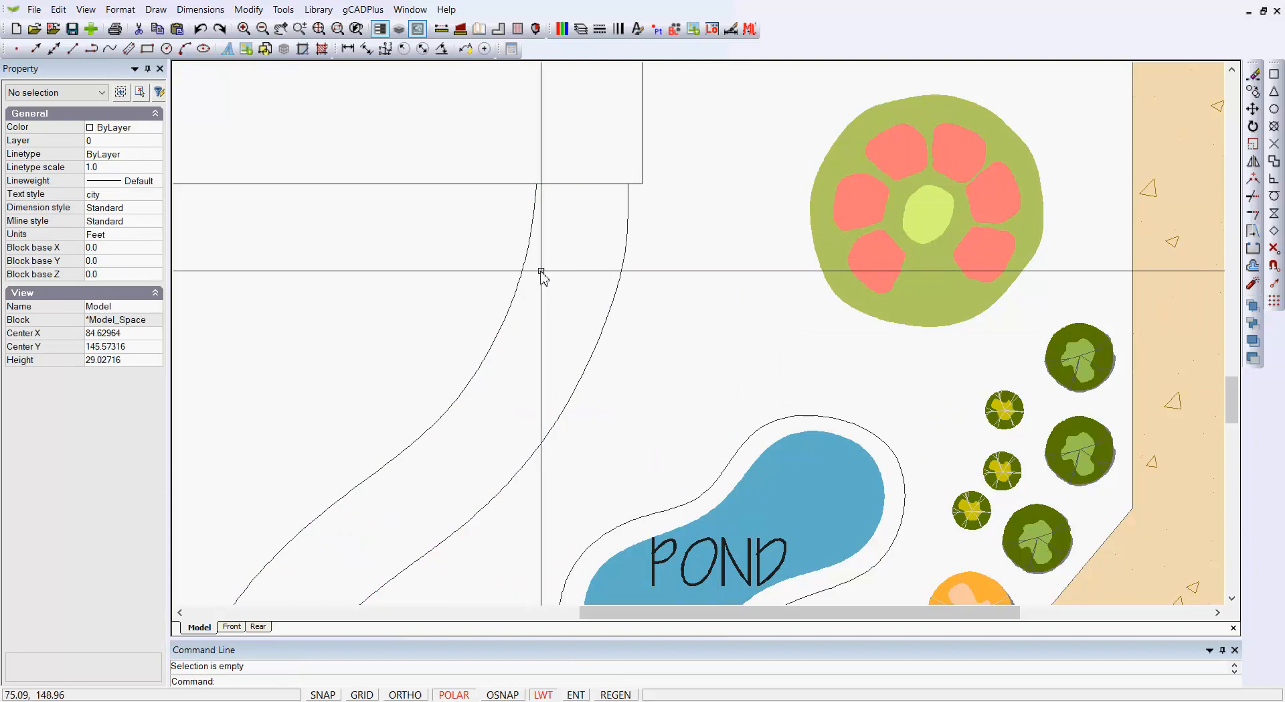
# - Change the Fit/Smooth setting of both path edge polylines to Lines and arcs
pyautogui.click(524, 266)
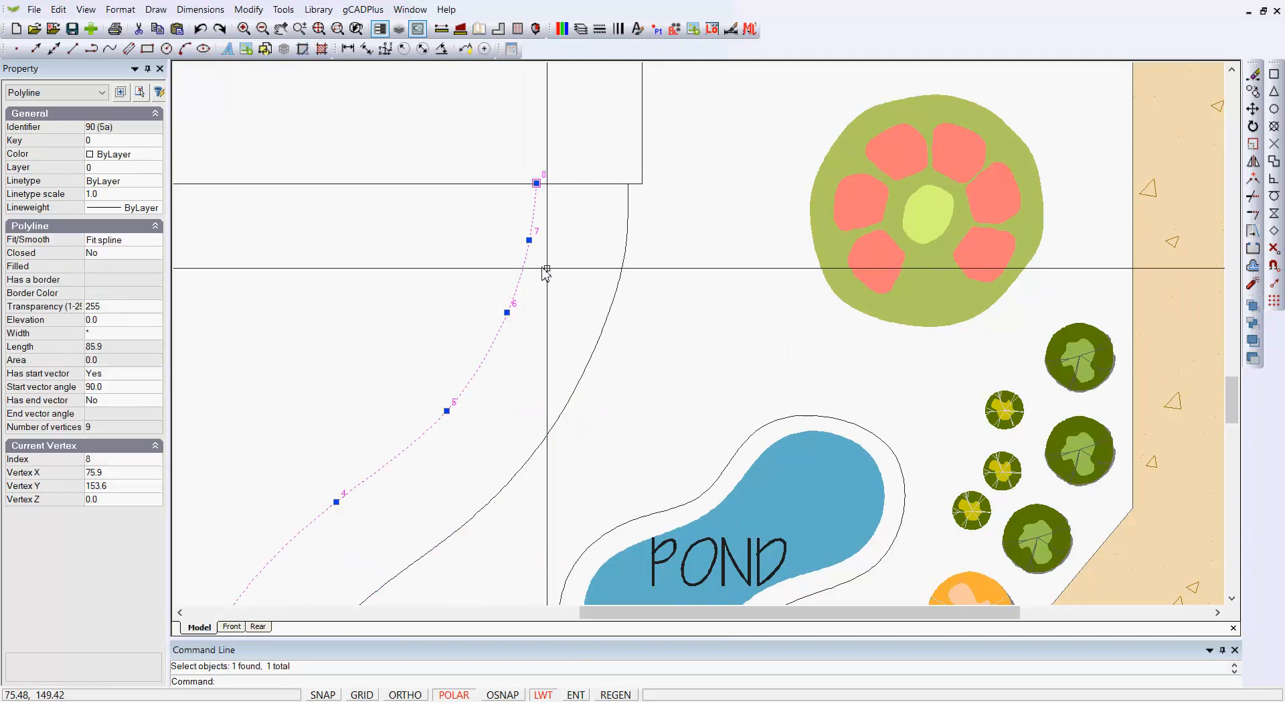
pyautogui.click(610, 306)
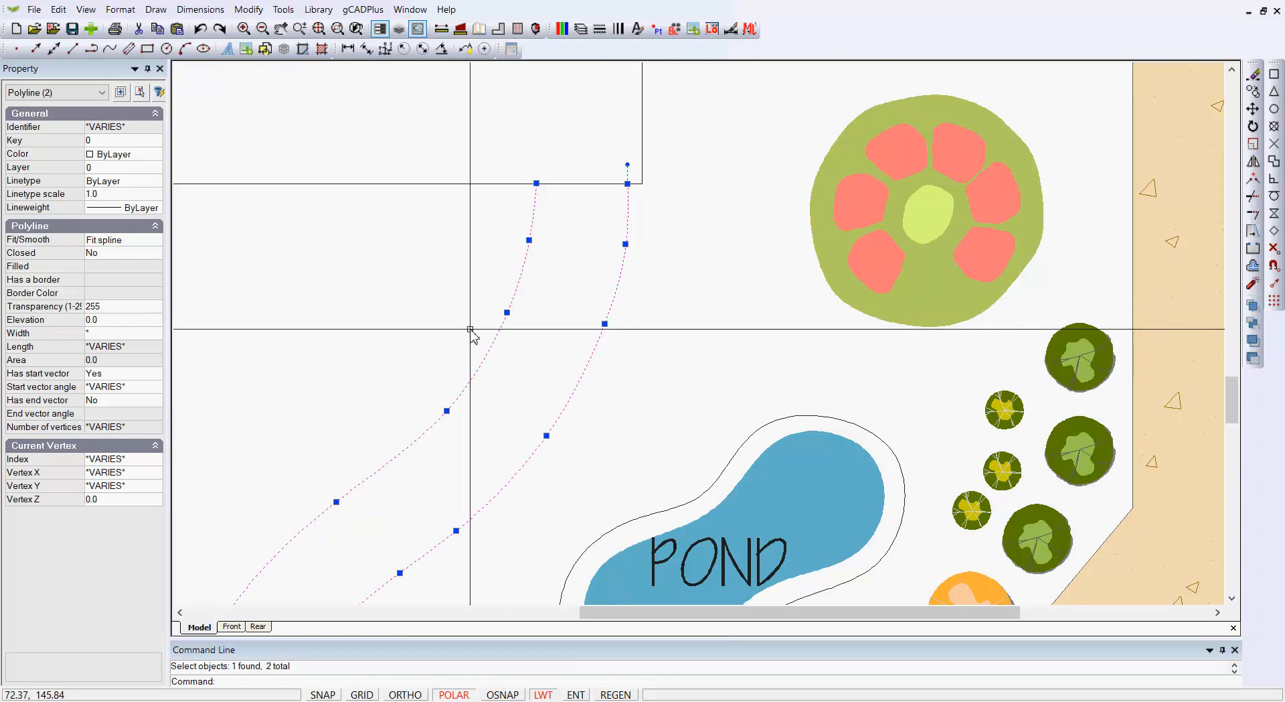
pyautogui.click(156, 242)
pyautogui.click(158, 239)
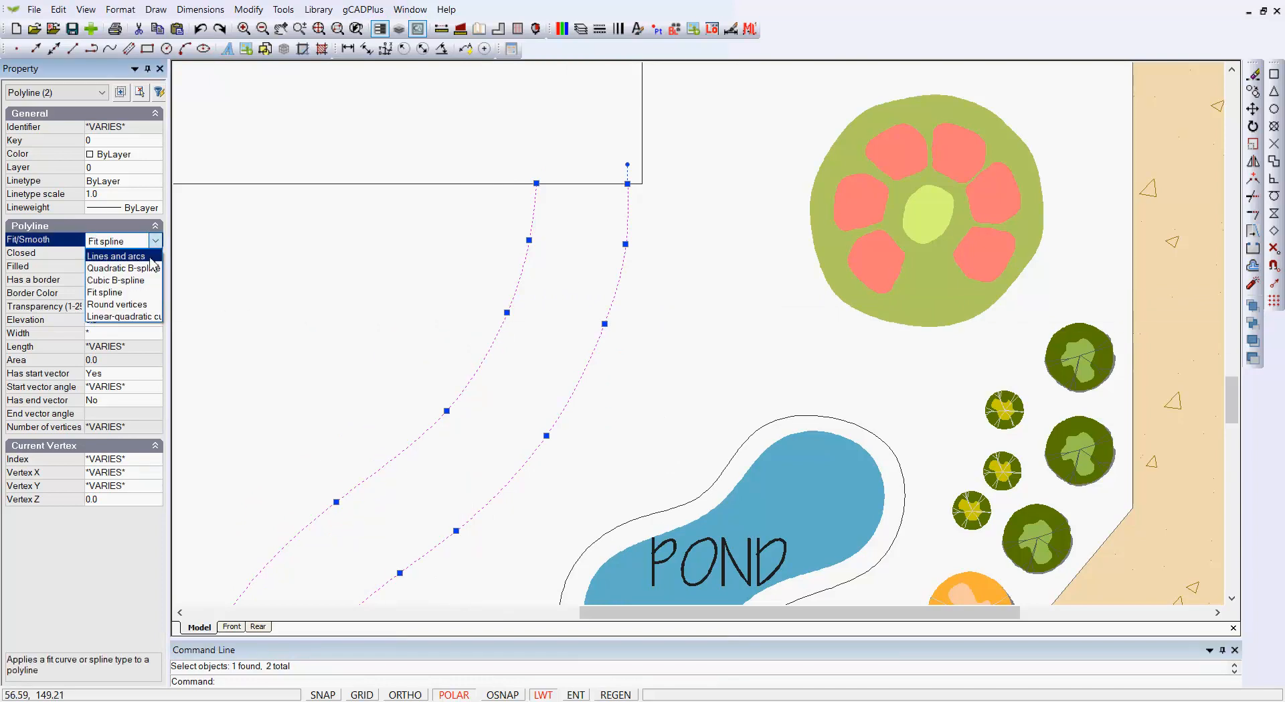
pyautogui.click(153, 253)
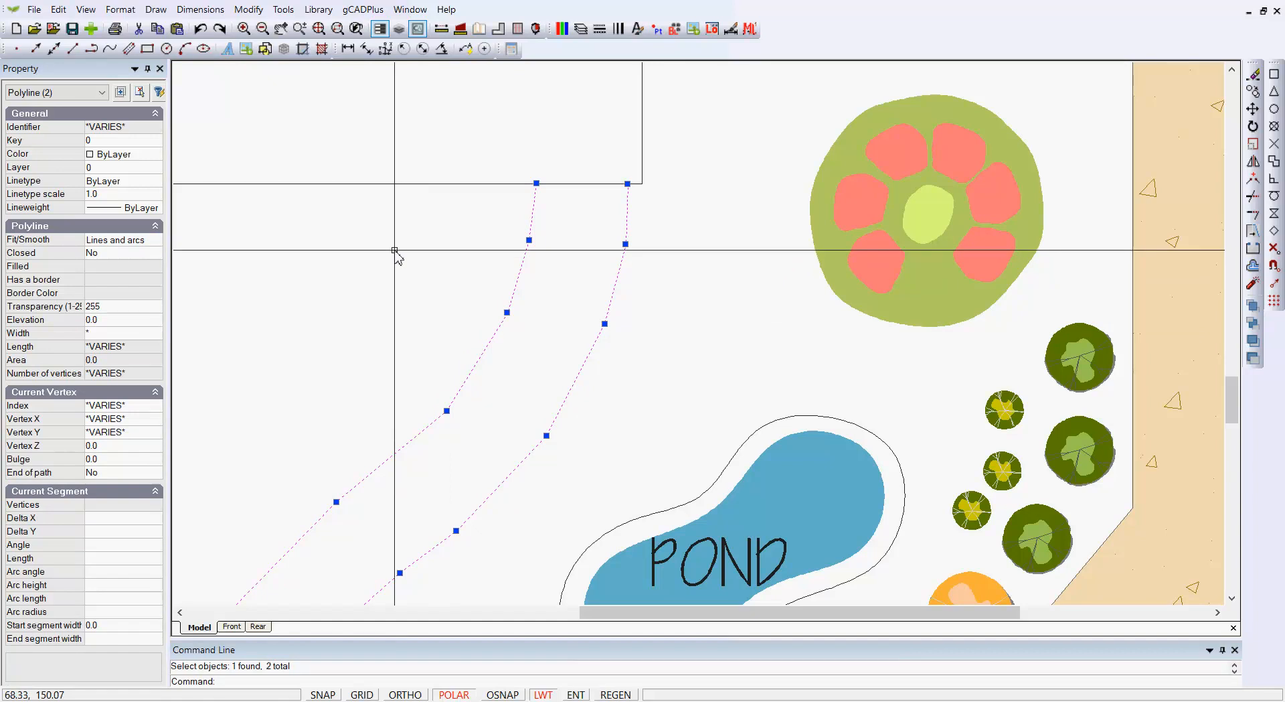
pyautogui.click(582, 183)
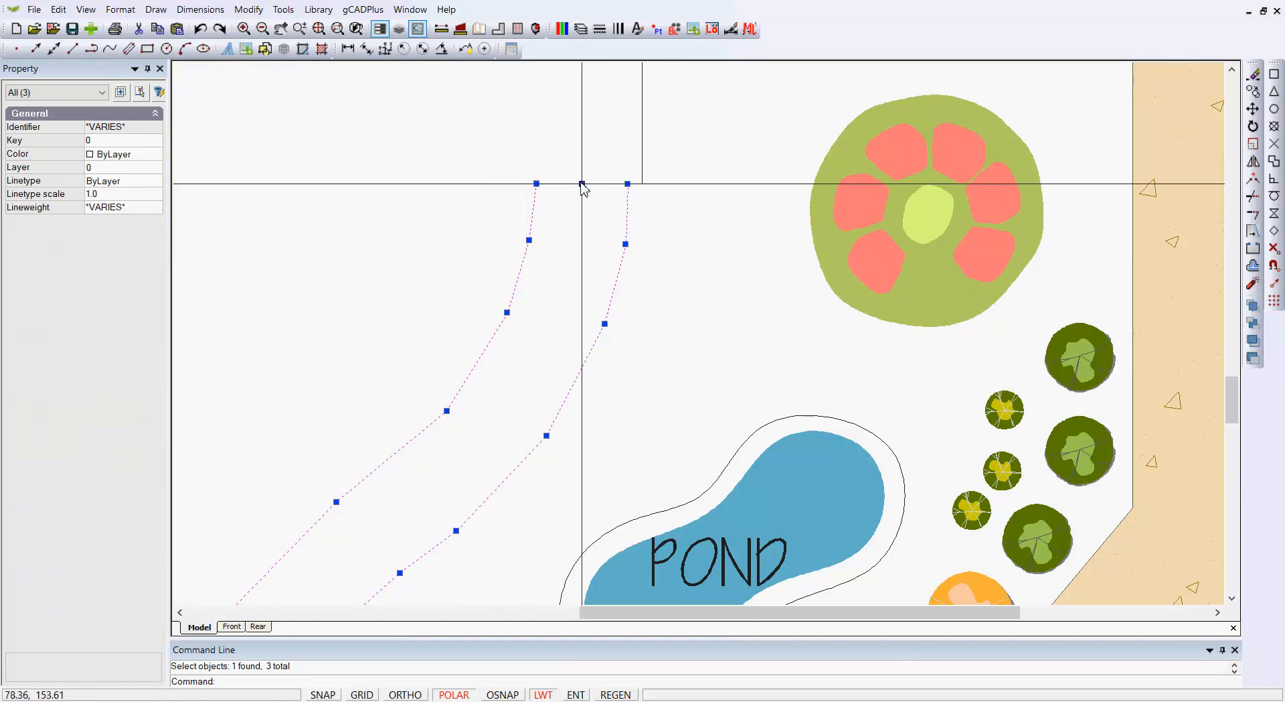
pyautogui.rightClick(593, 231)
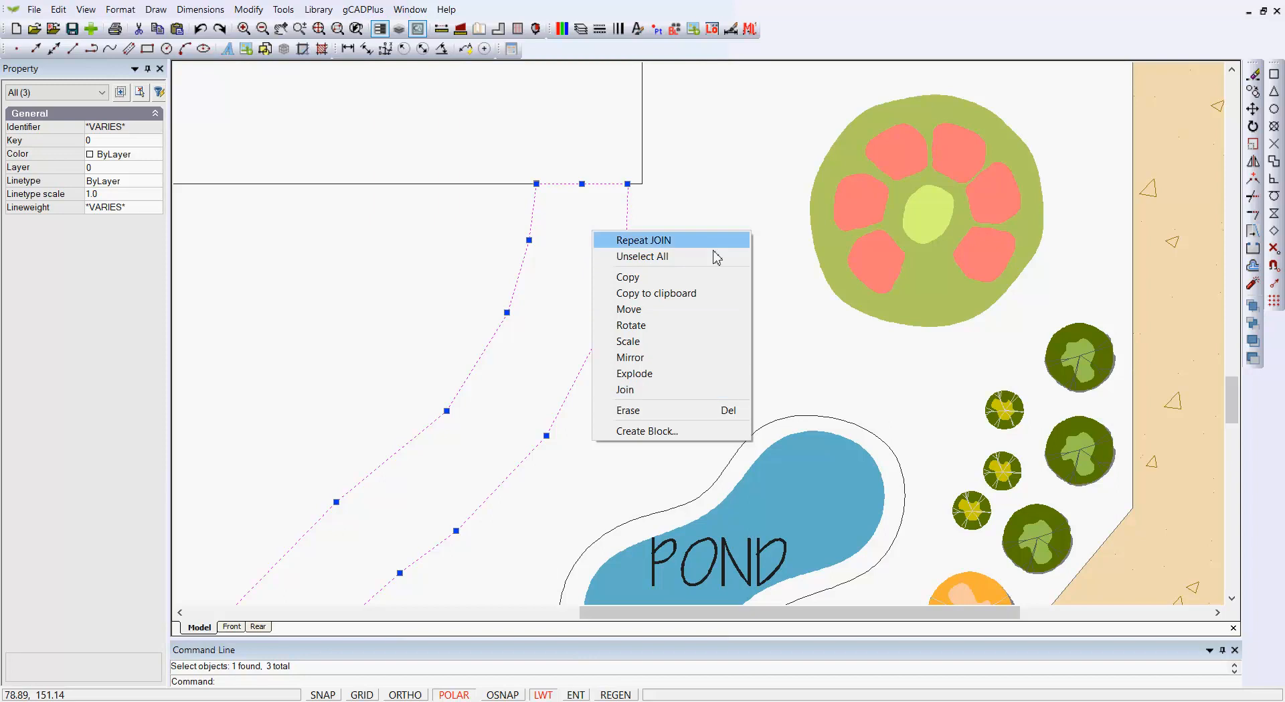
pyautogui.click(738, 162)
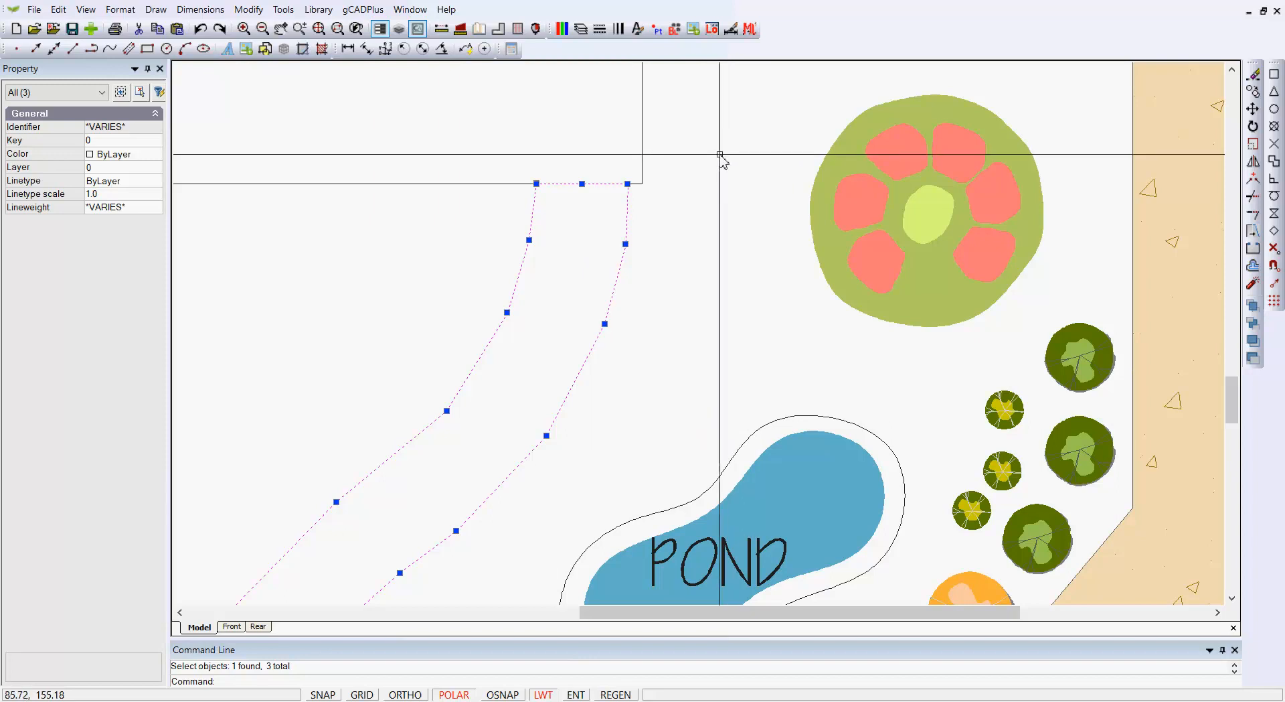
pyautogui.press('Escape')
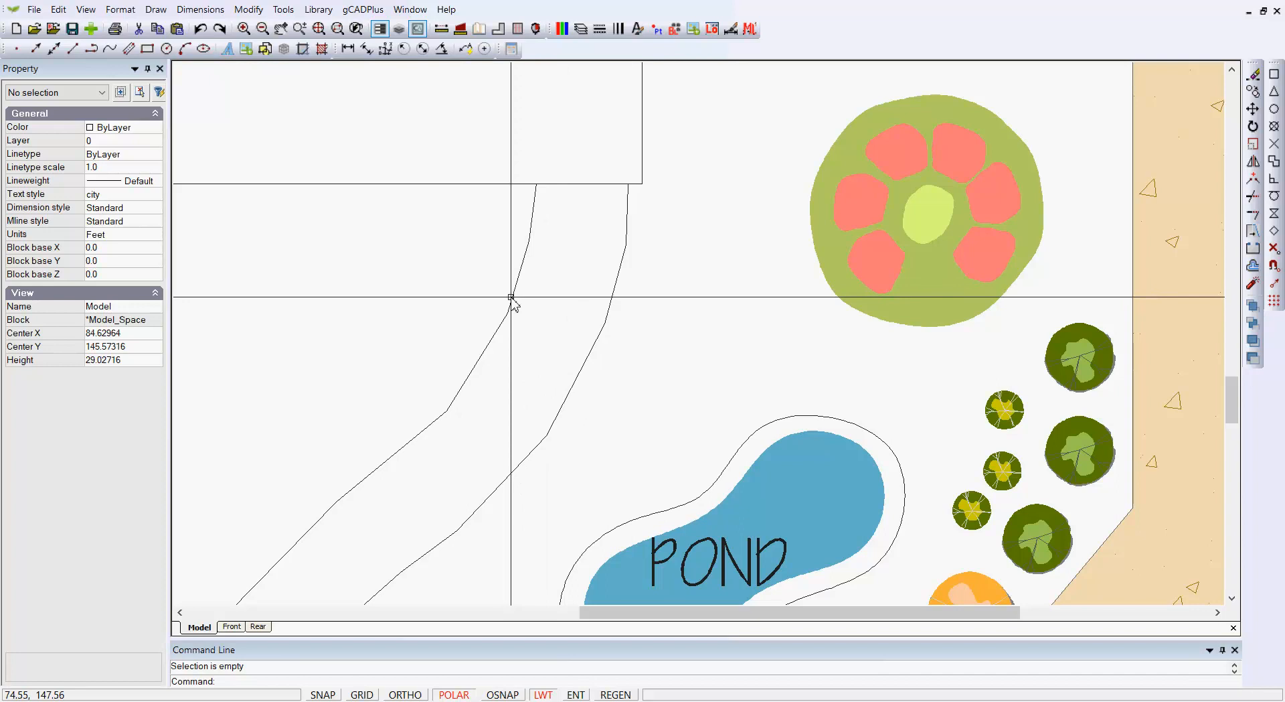
# - Select both angular path edges where they run from the pool deck past the pond
pyautogui.scroll(-6, 566, 293)
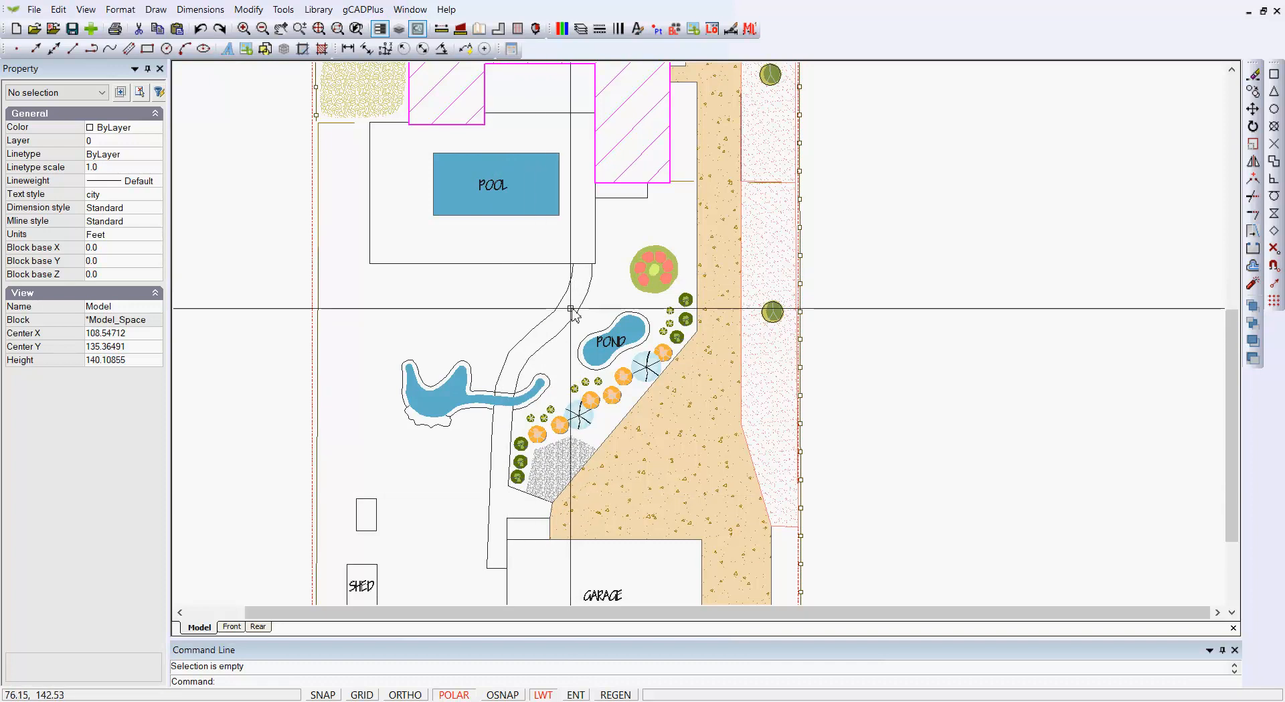
pyautogui.scroll(2, 576, 288)
pyautogui.scroll(1, 576, 288)
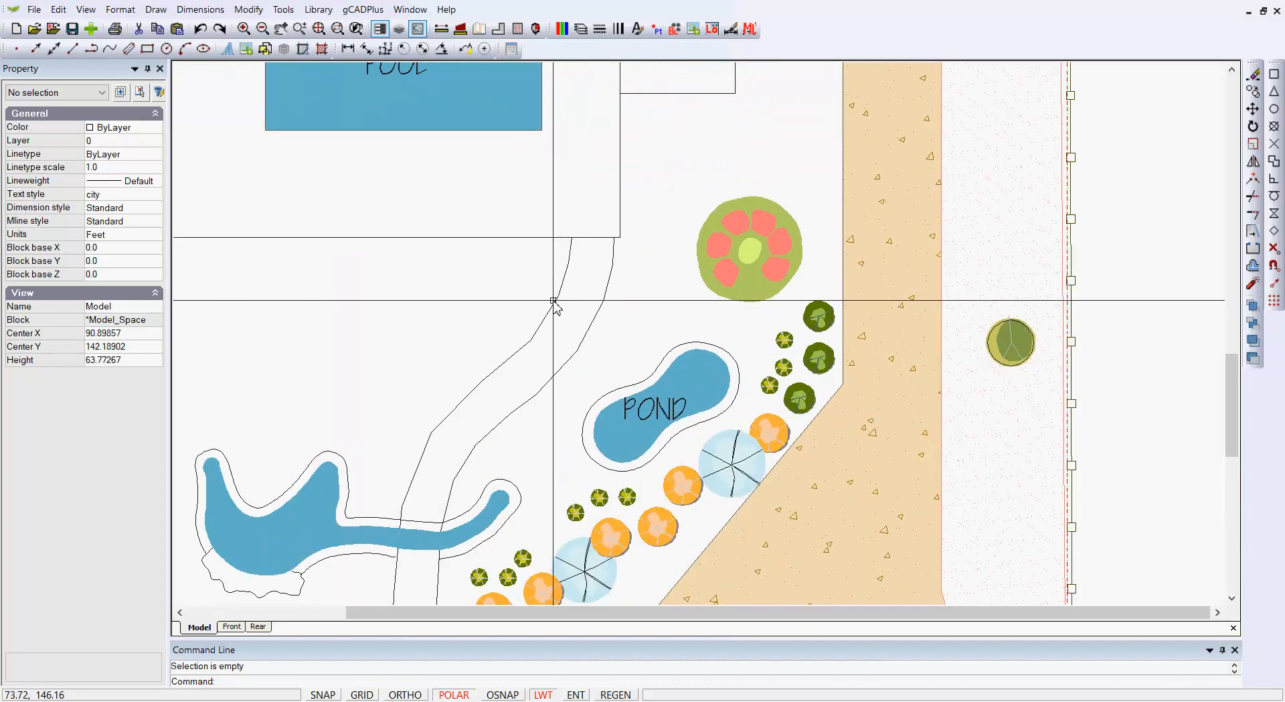
pyautogui.click(555, 302)
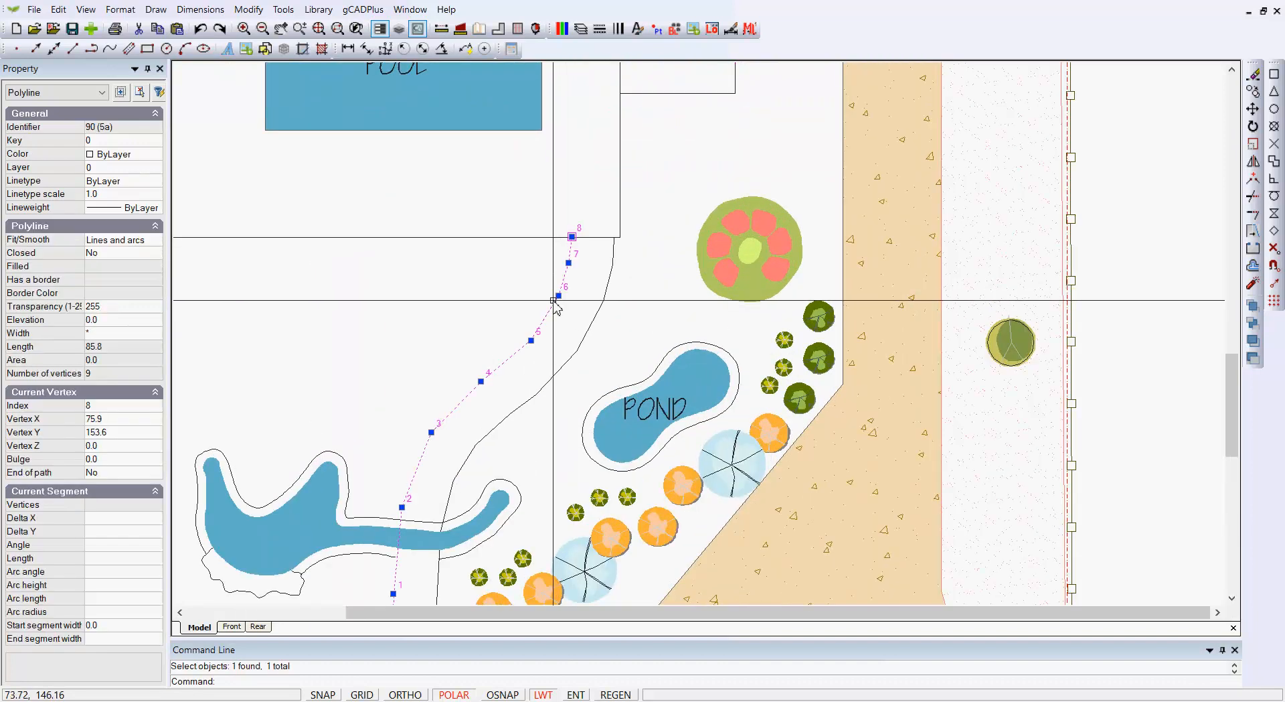
pyautogui.click(596, 327)
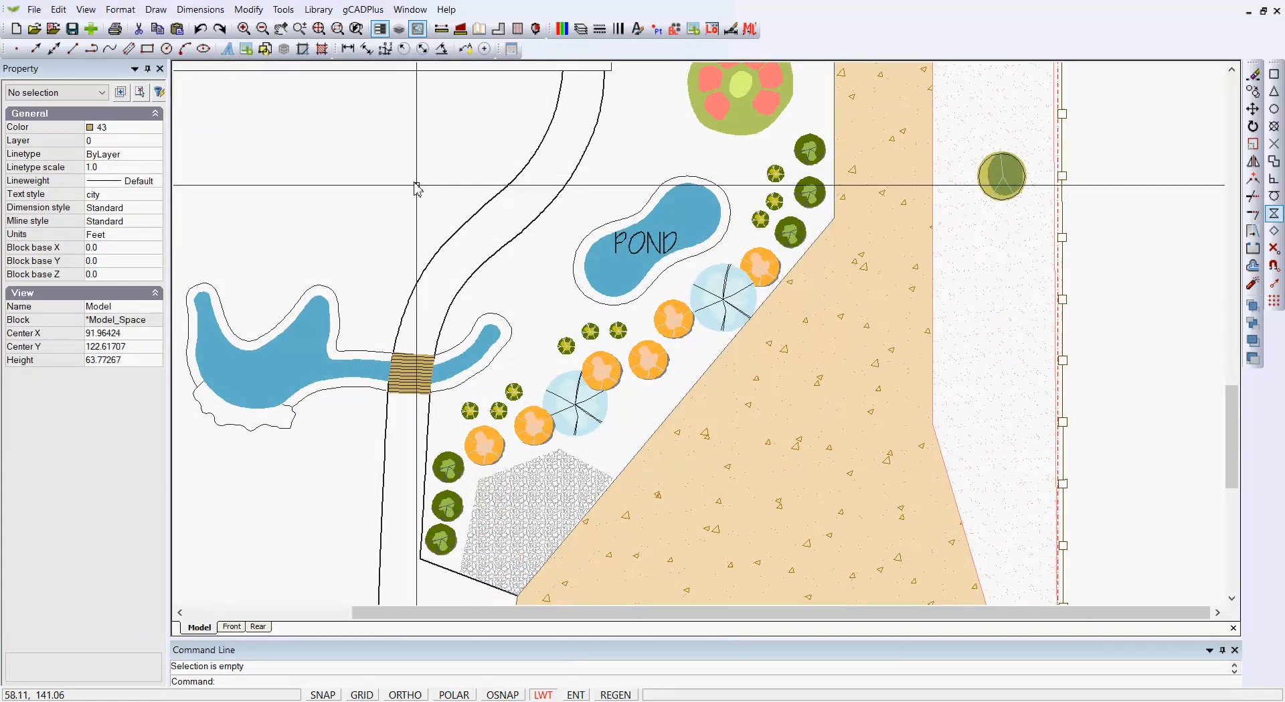
# - Check the smoothing properties of the path edges and examine the wooden bridge where the path crosses the stream
pyautogui.click(493, 254)
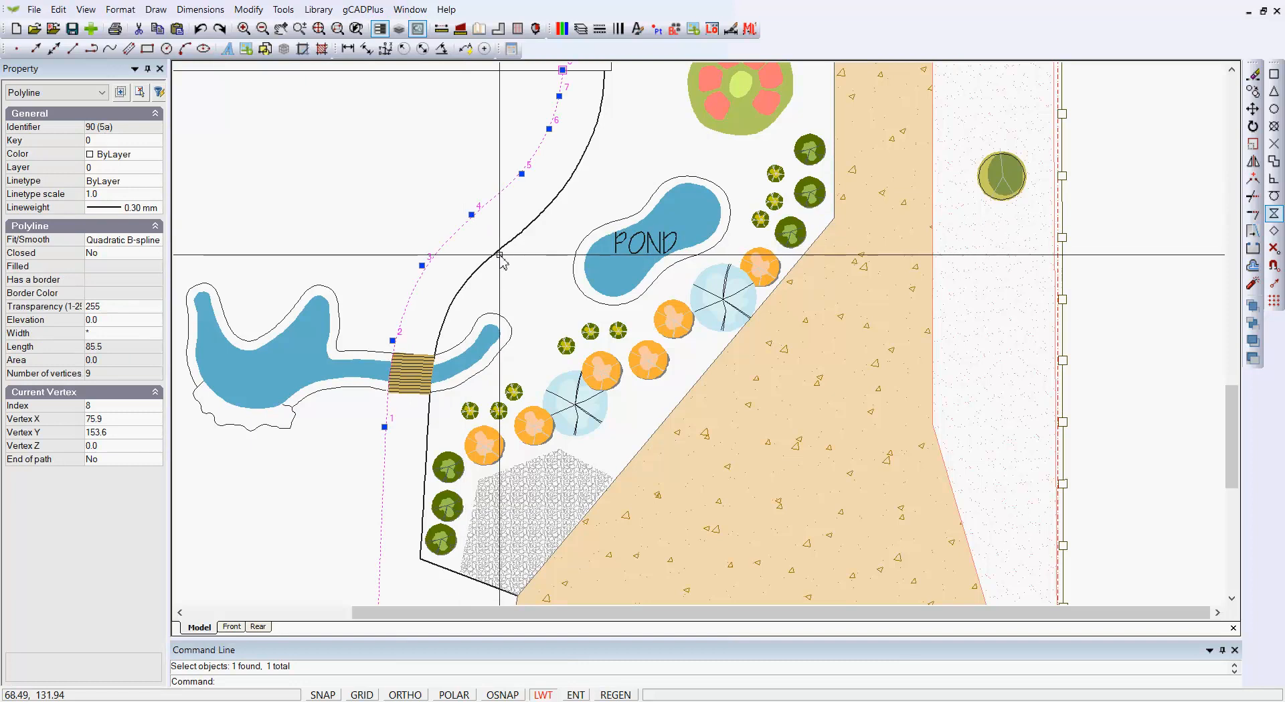
pyautogui.click(495, 253)
pyautogui.press('Escape')
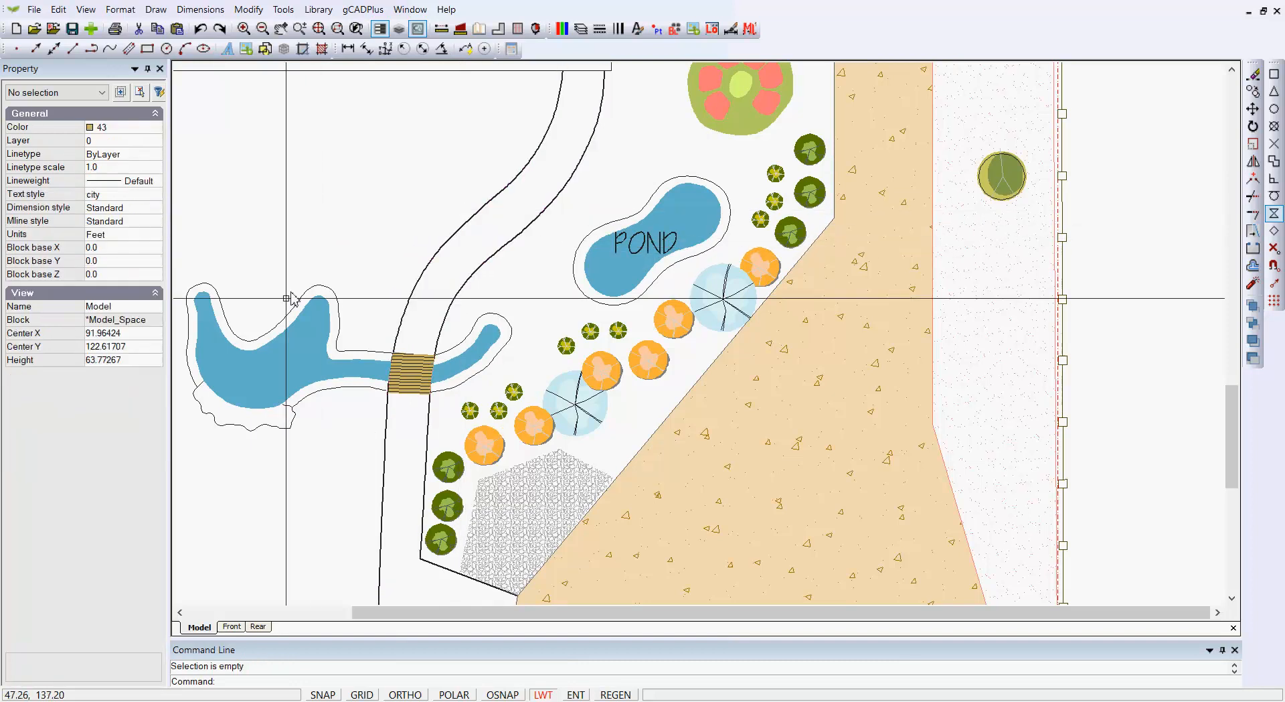
pyautogui.scroll(3, 382, 401)
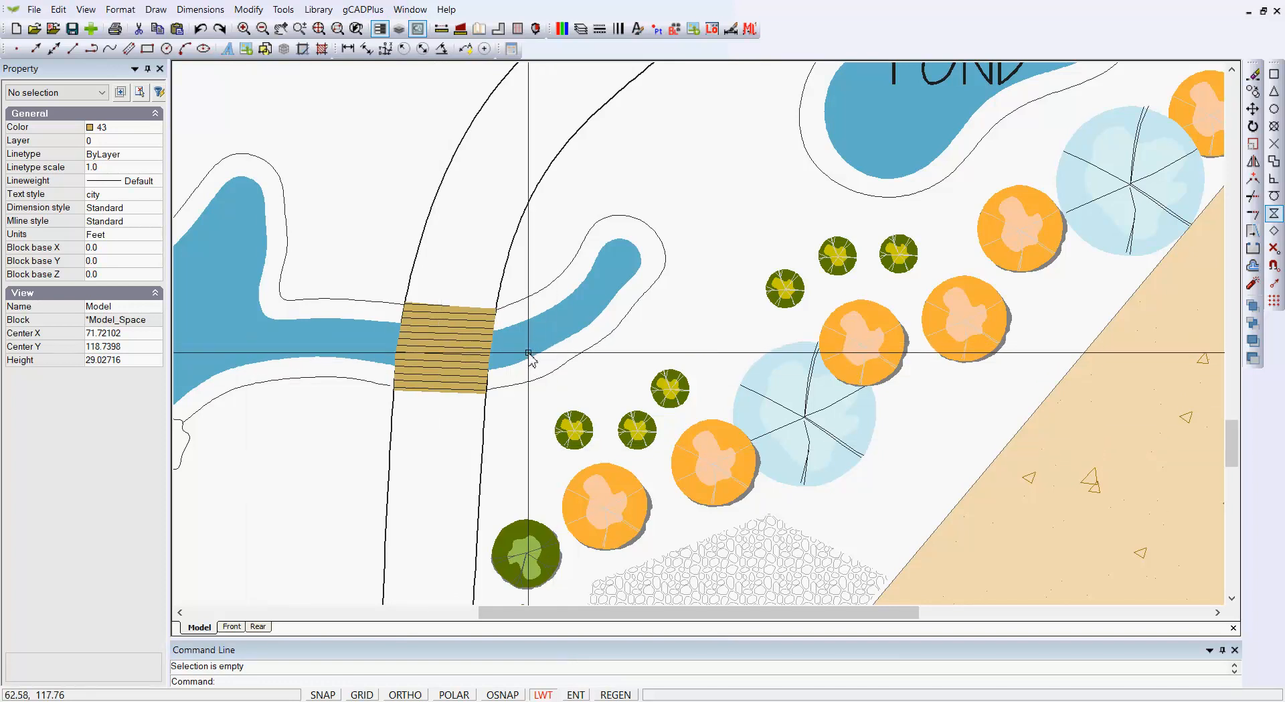
pyautogui.scroll(3, 438, 330)
pyautogui.scroll(2, 439, 329)
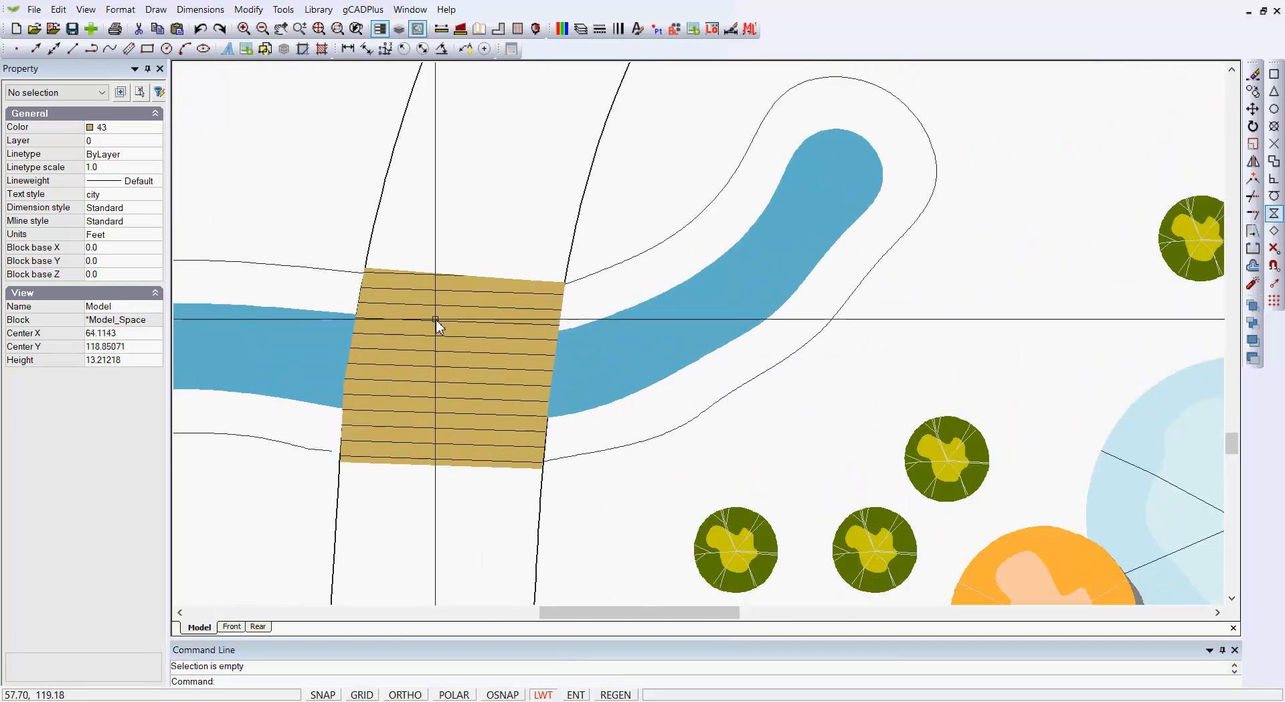
# - Inspect the plank hatch properties of the wooden bridge and view the path from the pool deck to the paved area
pyautogui.click(423, 288)
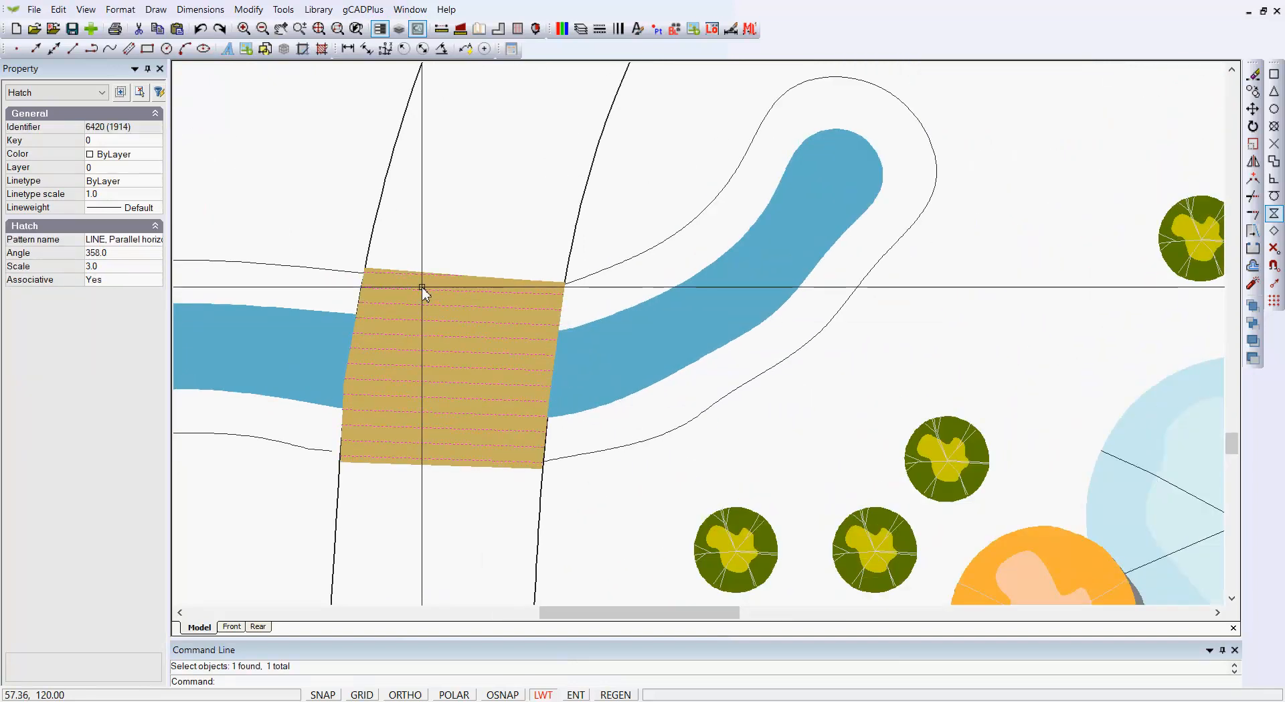
pyautogui.press('Escape')
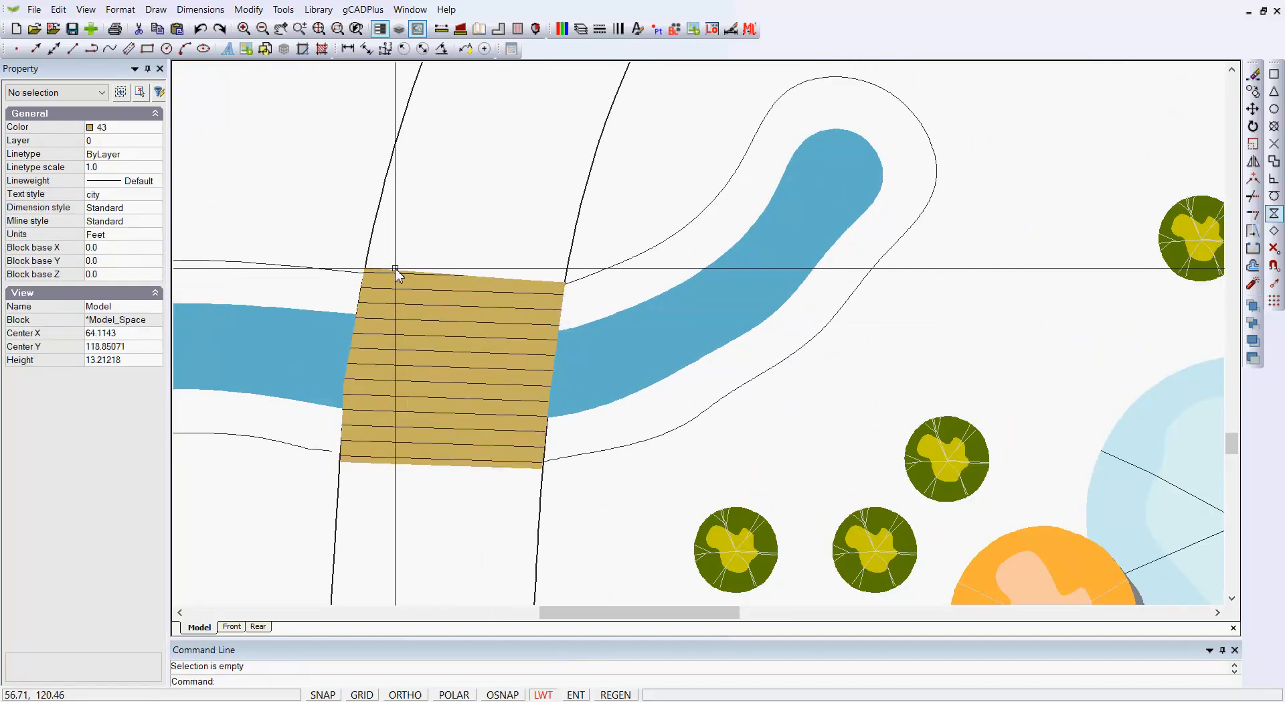
pyautogui.click(386, 270)
pyautogui.press('Escape')
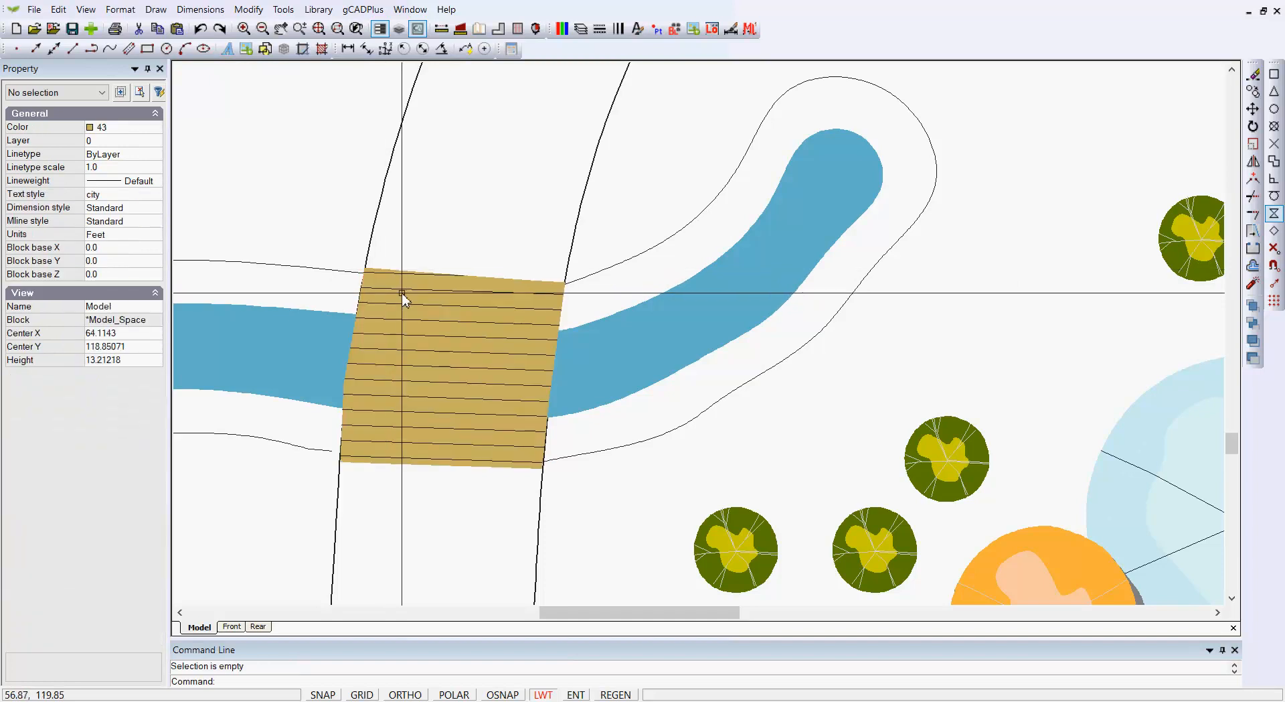
pyautogui.click(407, 292)
pyautogui.press('Escape')
pyautogui.scroll(-5, 408, 292)
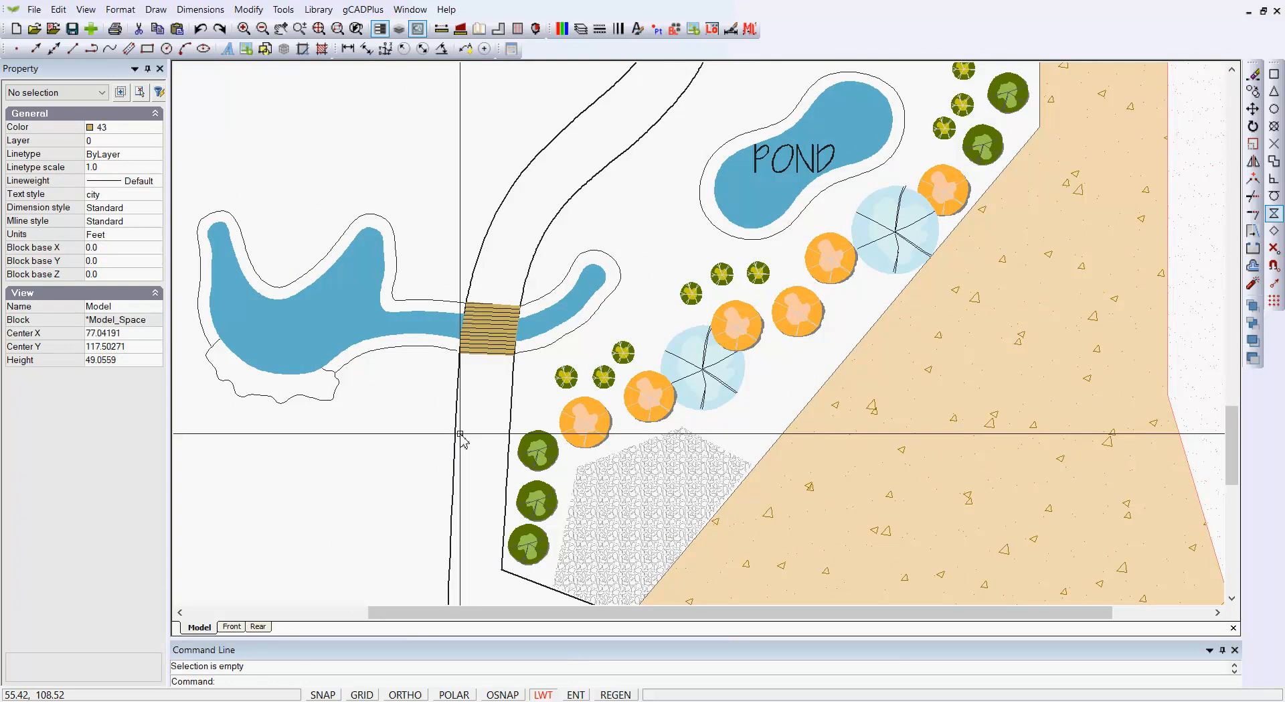
pyautogui.scroll(-1, 478, 403)
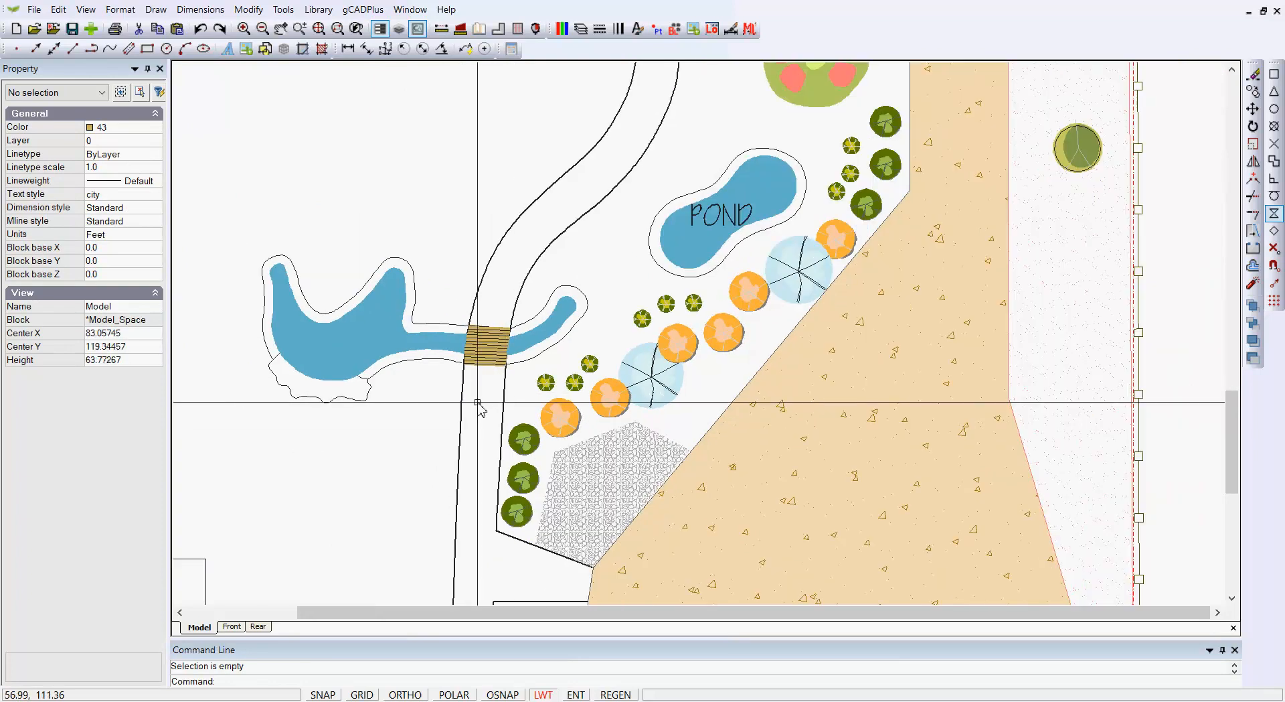
pyautogui.scroll(-2, 478, 403)
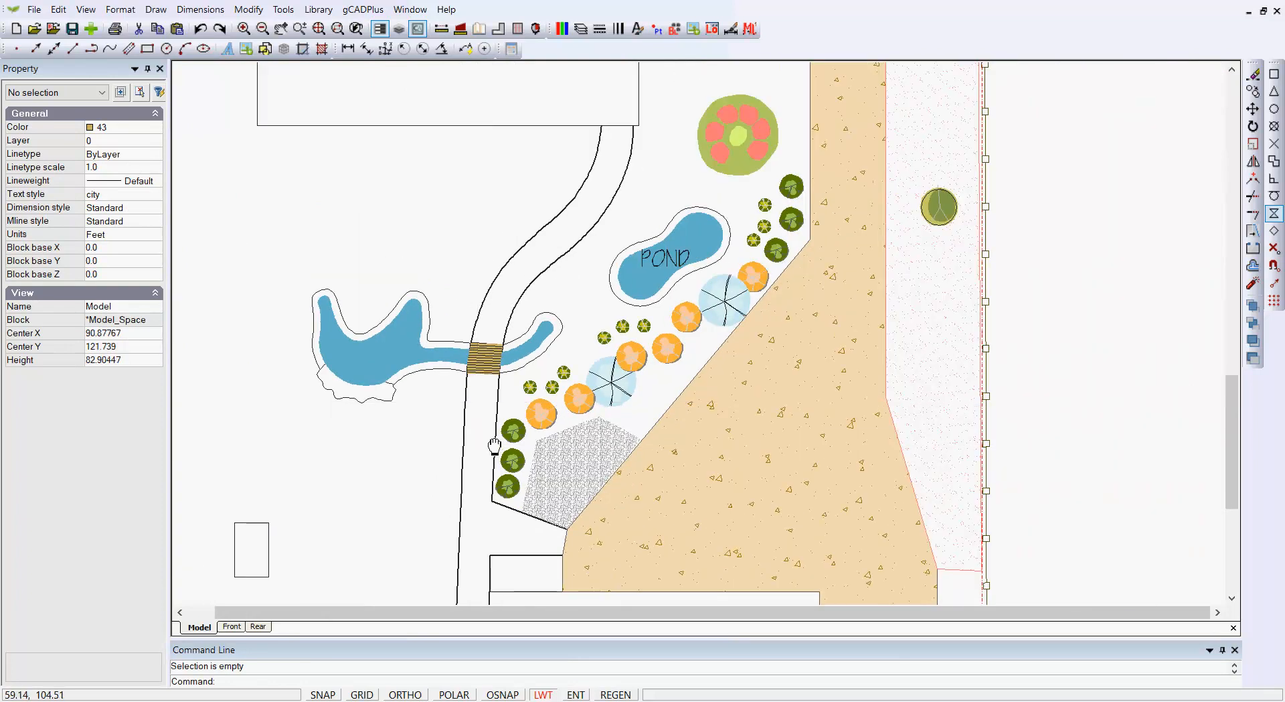
# - Set the text height of the POND label on the pond beside the path to 1.8
pyautogui.scroll(1, 480, 376)
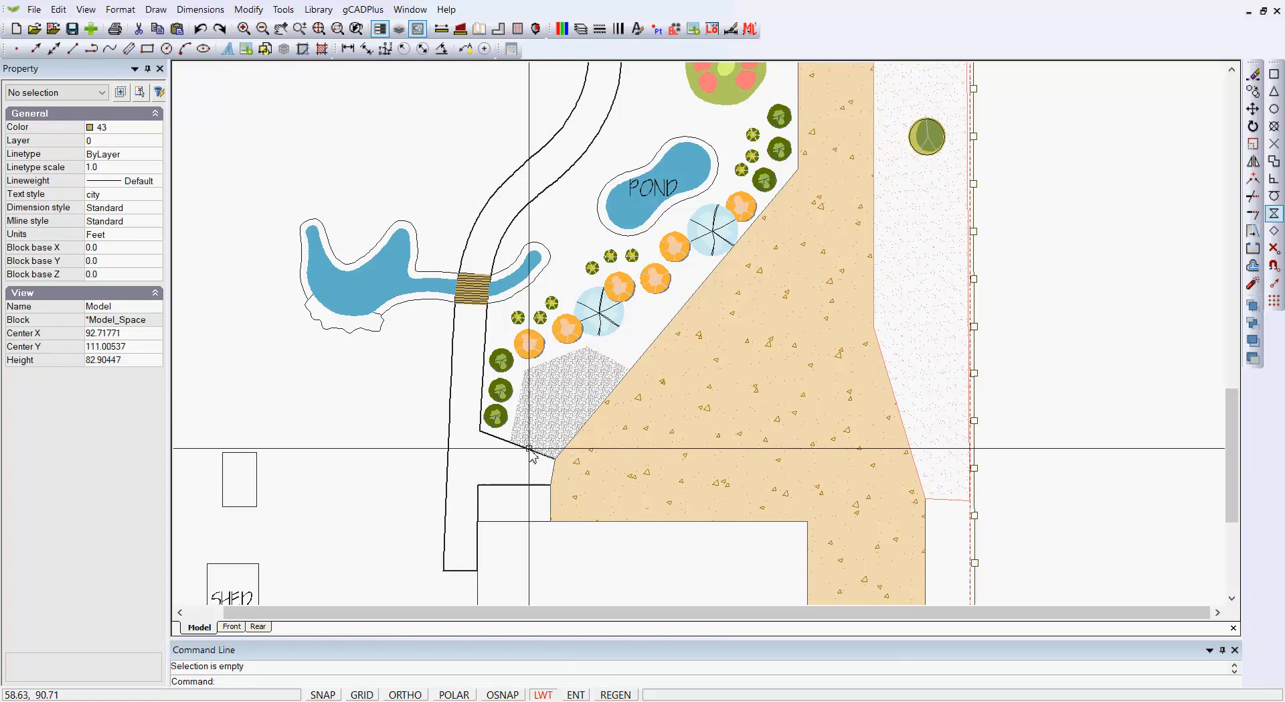
pyautogui.scroll(3, 647, 184)
pyautogui.scroll(2, 648, 187)
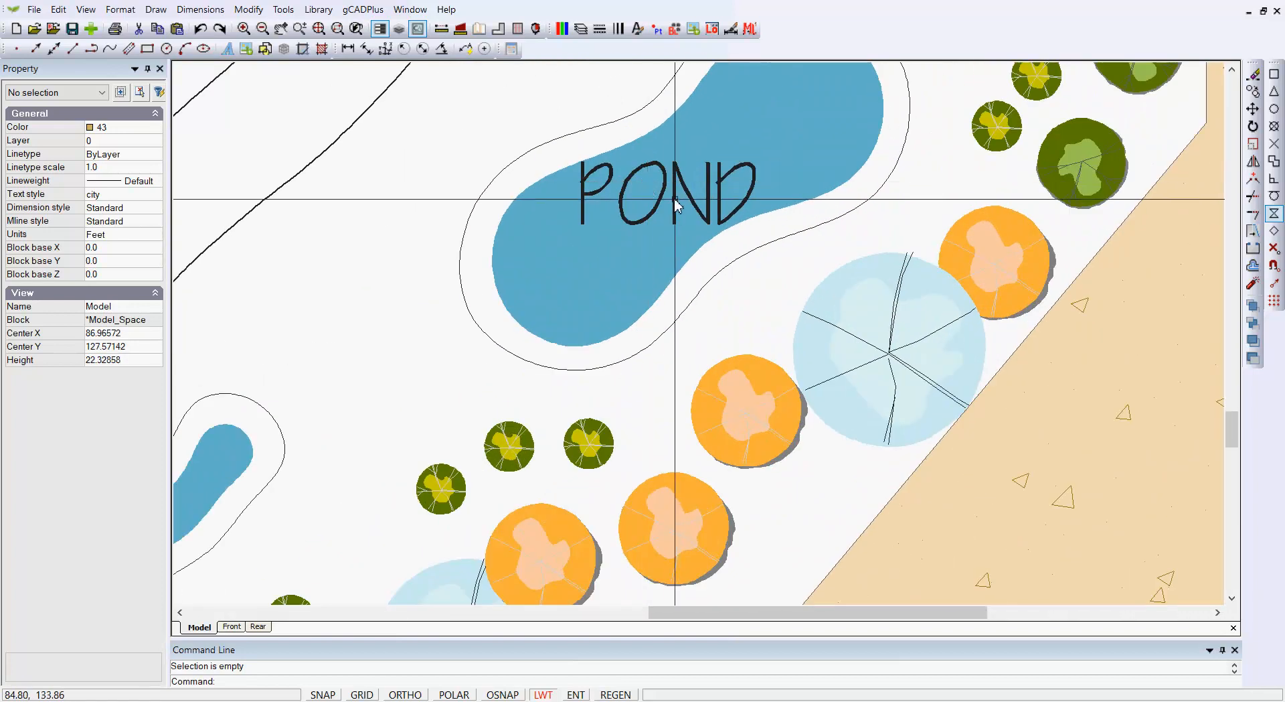
pyautogui.click(632, 229)
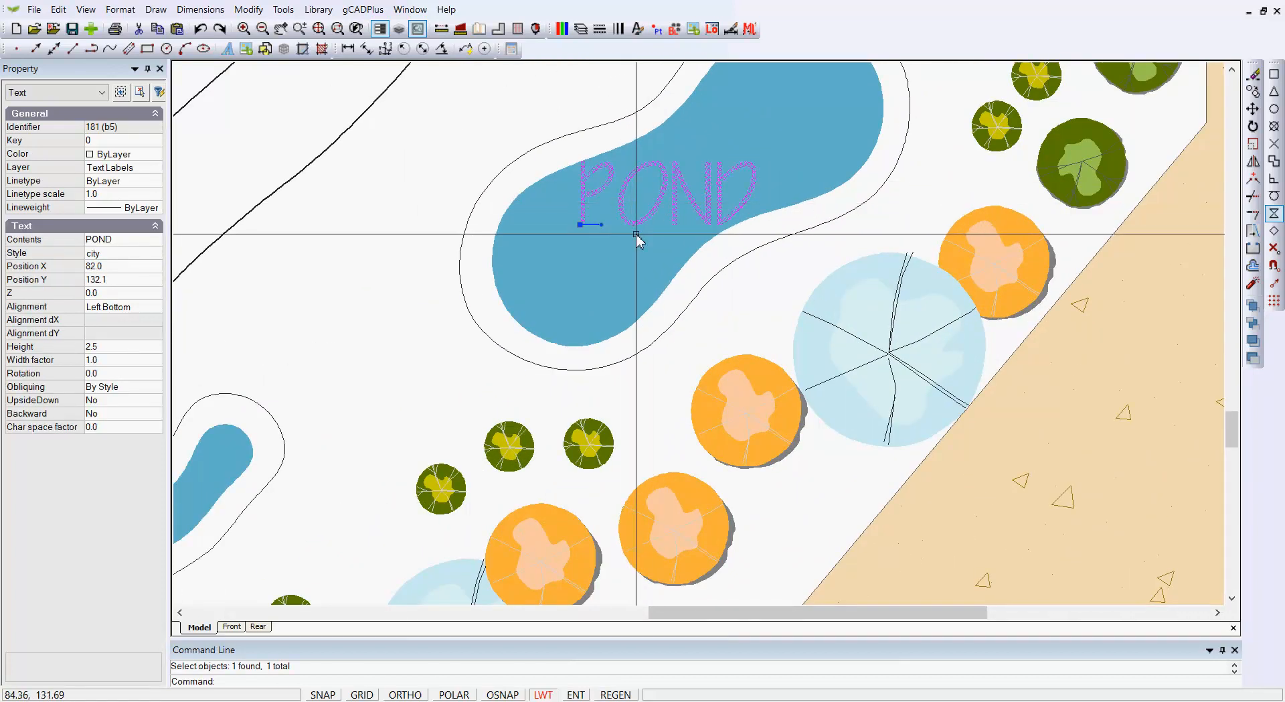
pyautogui.click(118, 348)
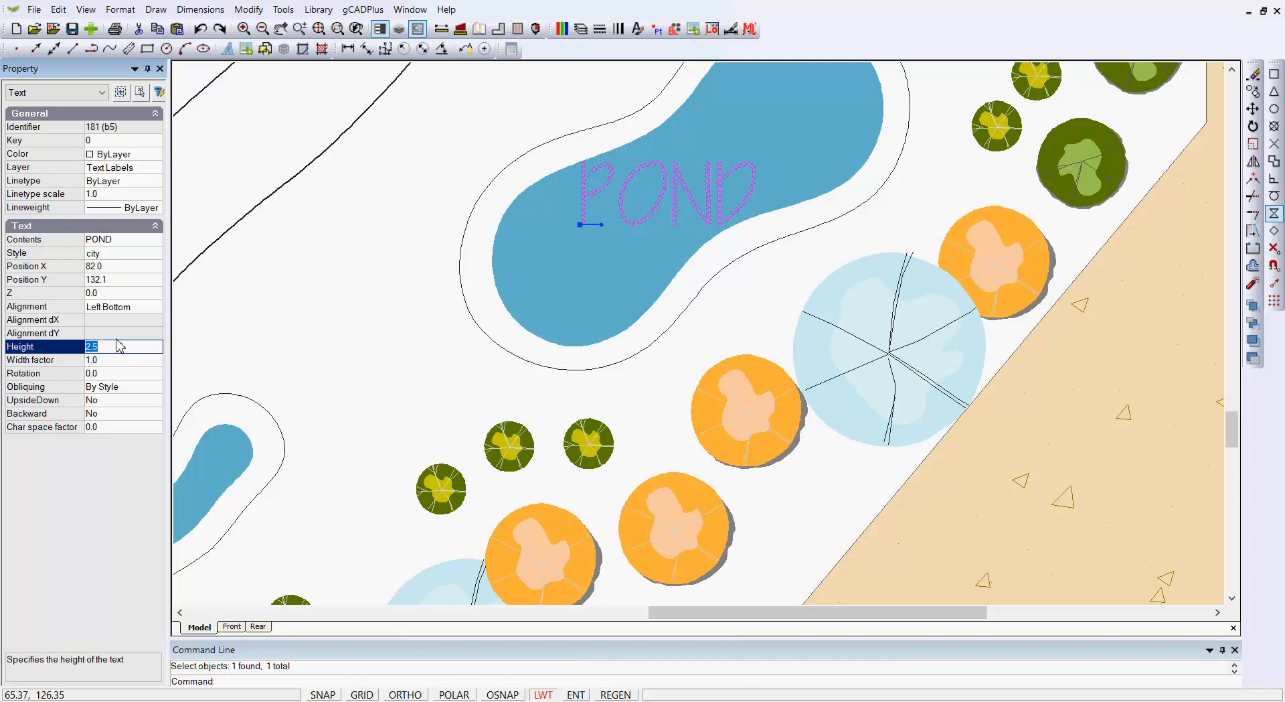
pyautogui.write('1.8')
pyautogui.press('Return')
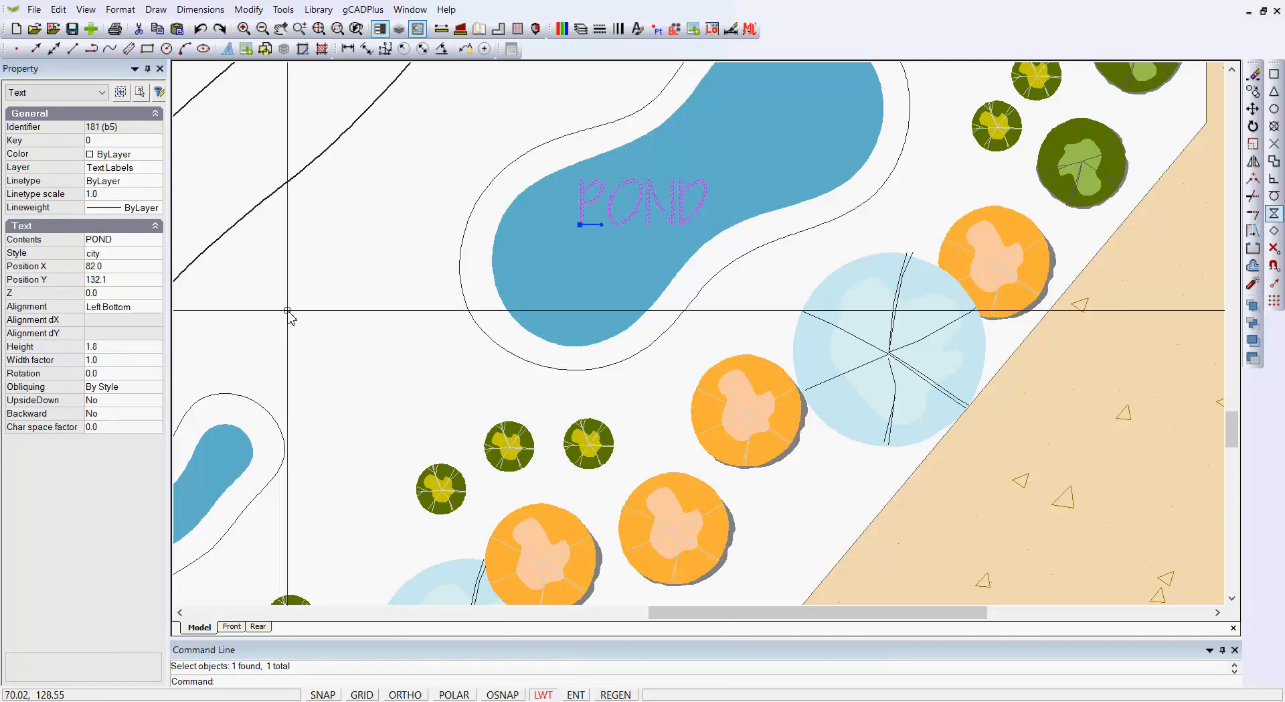
pyautogui.press('Escape')
# - Review the plan up to the house and check the text properties of the ENTER label at the front entrance
pyautogui.scroll(-2, 379, 316)
pyautogui.scroll(-2, 385, 311)
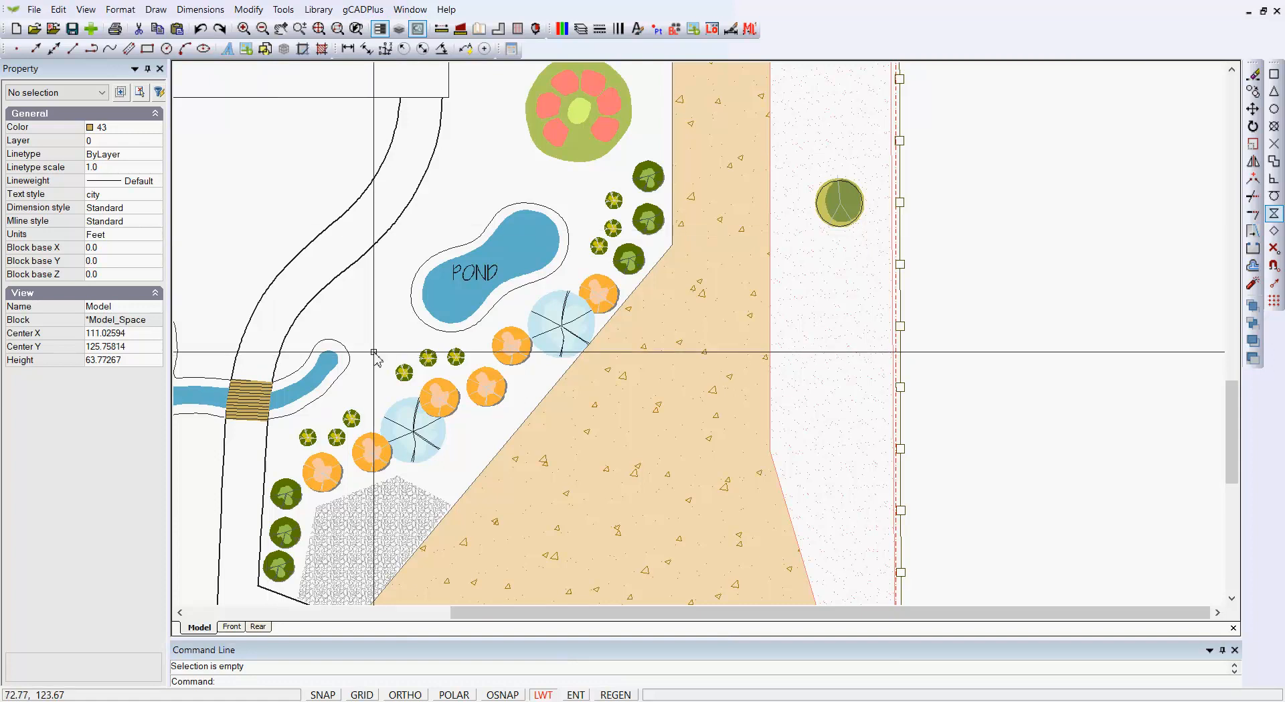
pyautogui.moveTo(389, 332); pyautogui.dragTo(500, 226, button='middle')
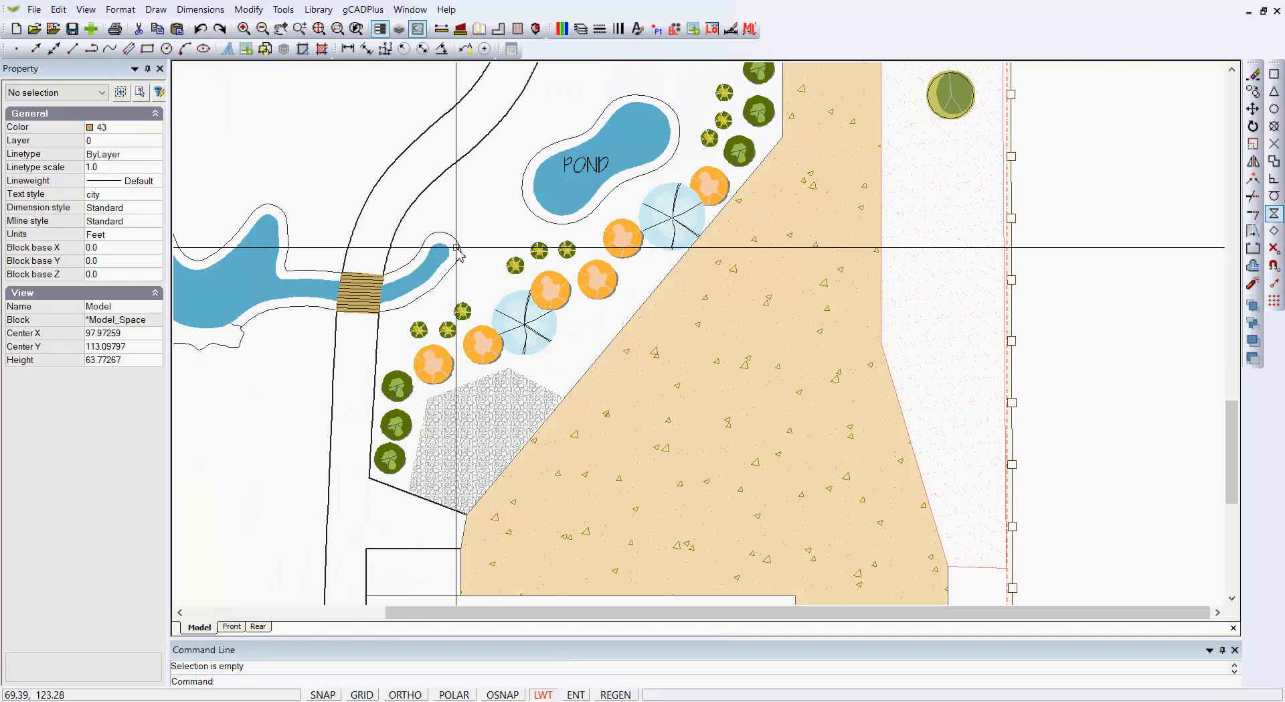
pyautogui.scroll(-3, 525, 154)
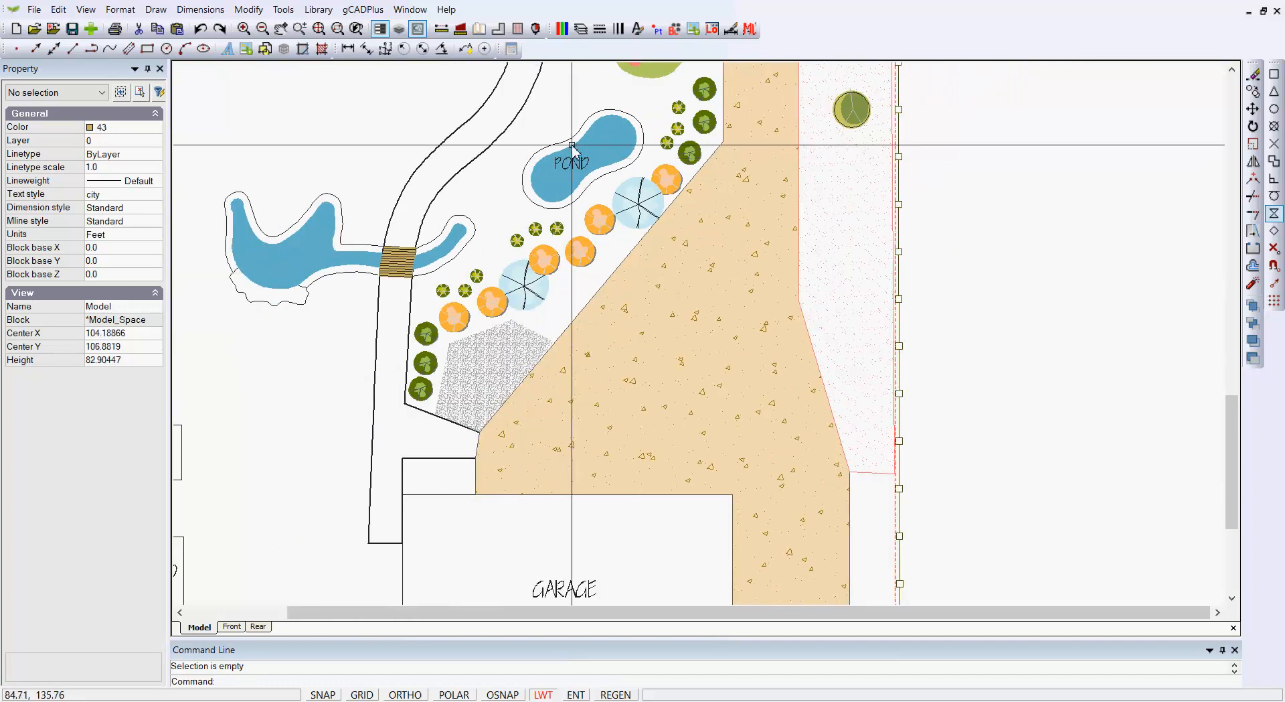
pyautogui.scroll(-1, 573, 144)
pyautogui.moveTo(525, 189)
pyautogui.mouseDown(button='middle')
pyautogui.moveTo(488, 421)
pyautogui.moveTo(499, 501)
pyautogui.mouseUp(button='middle')
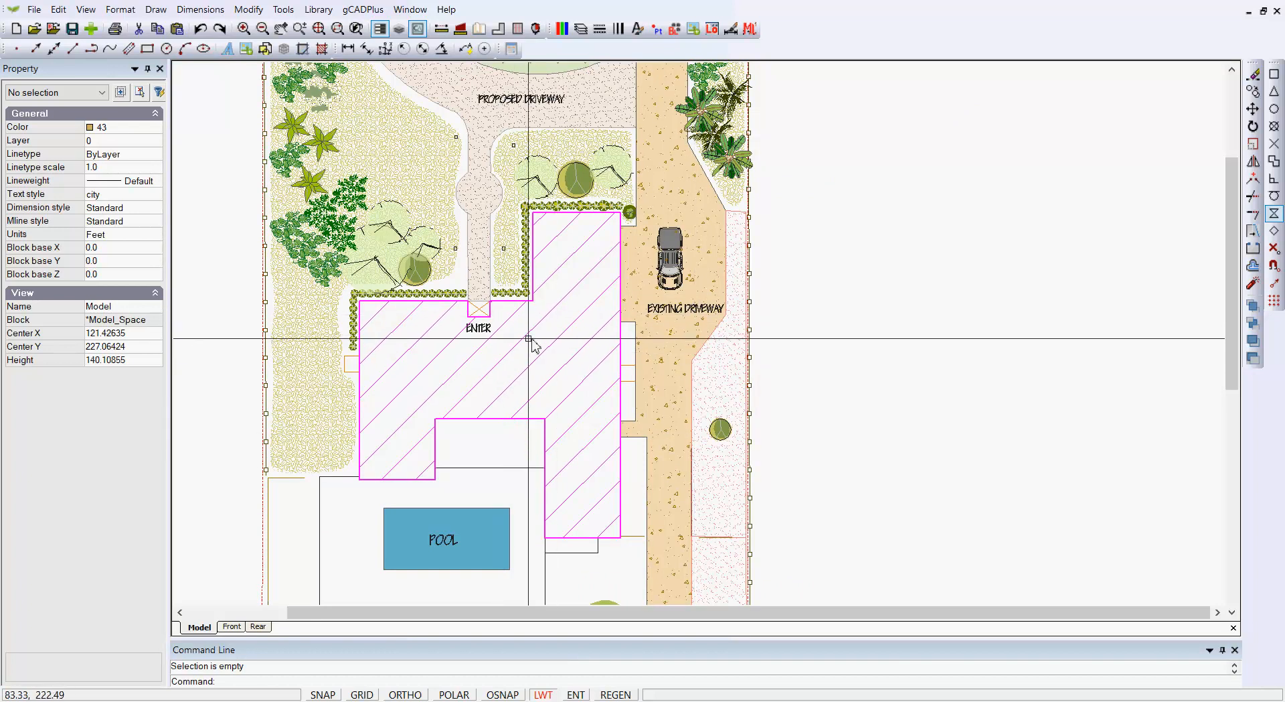
pyautogui.click(480, 333)
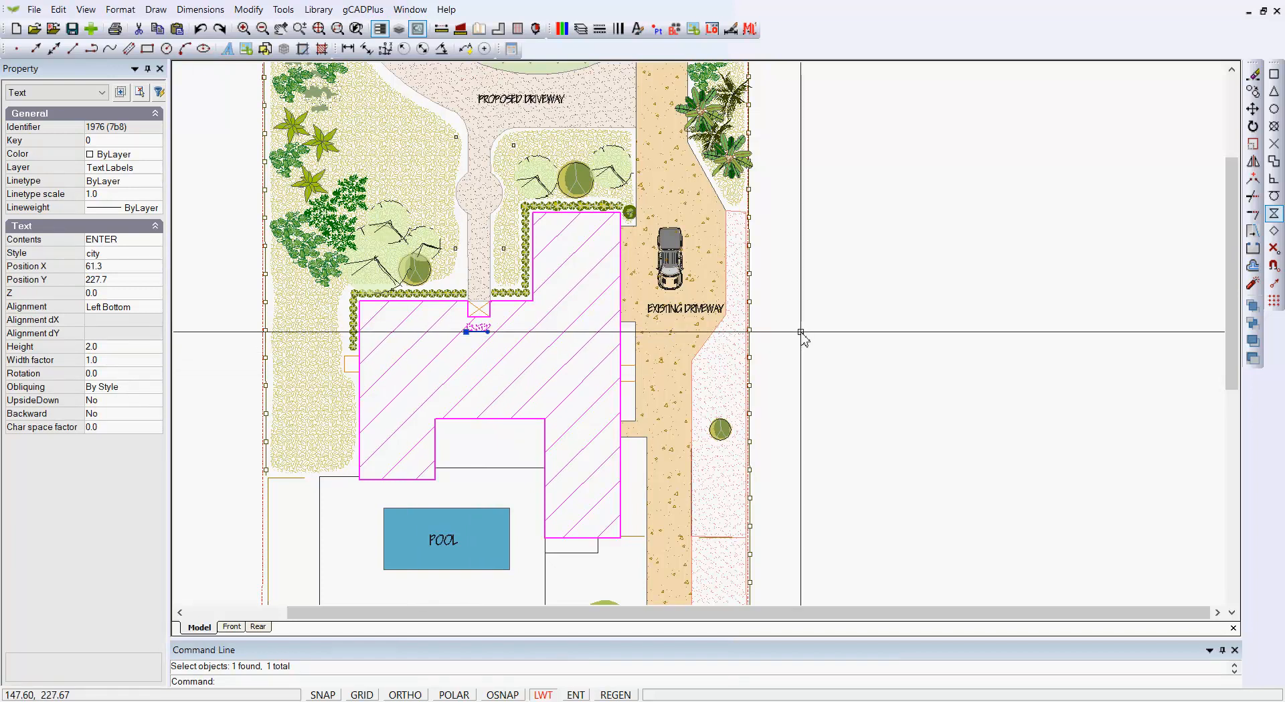
pyautogui.press('Escape')
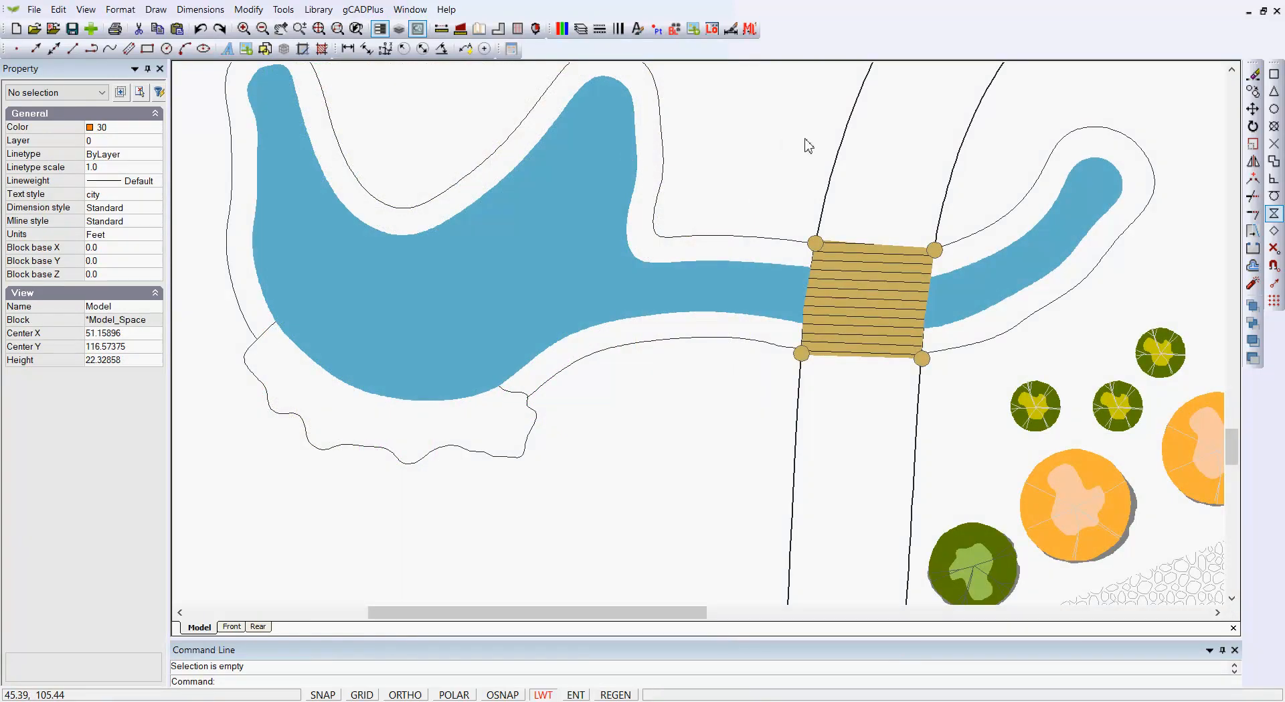
# - Try Lines and arcs on the upper bank outline west of the bridge, and set its Fit/Smooth to Quadratic B-spline
pyautogui.scroll(1, 866, 250)
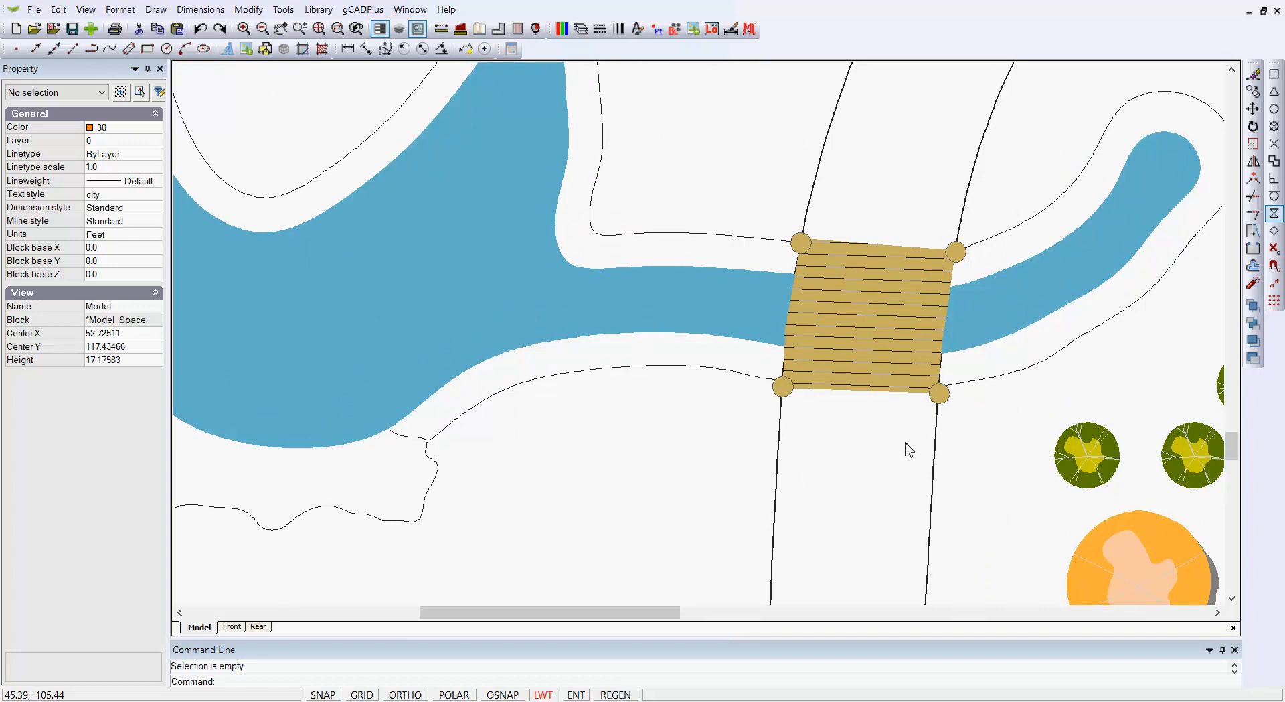
pyautogui.scroll(-1, 738, 228)
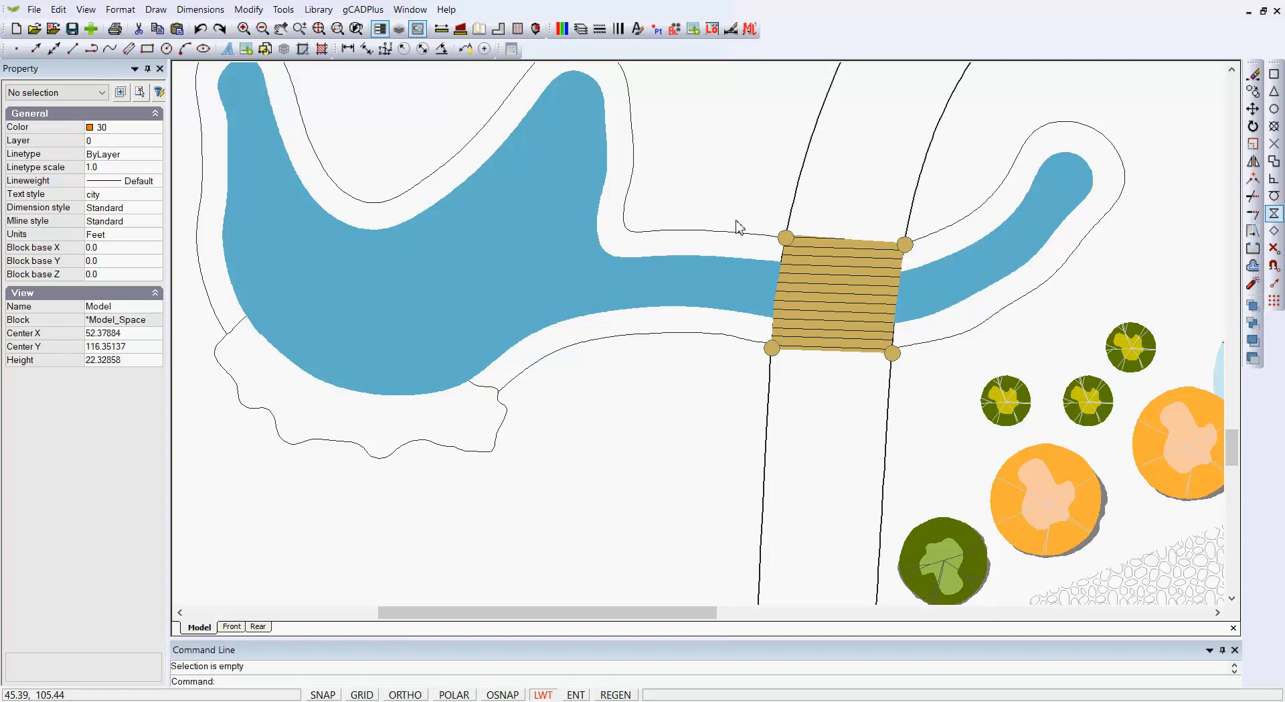
pyautogui.click(669, 233)
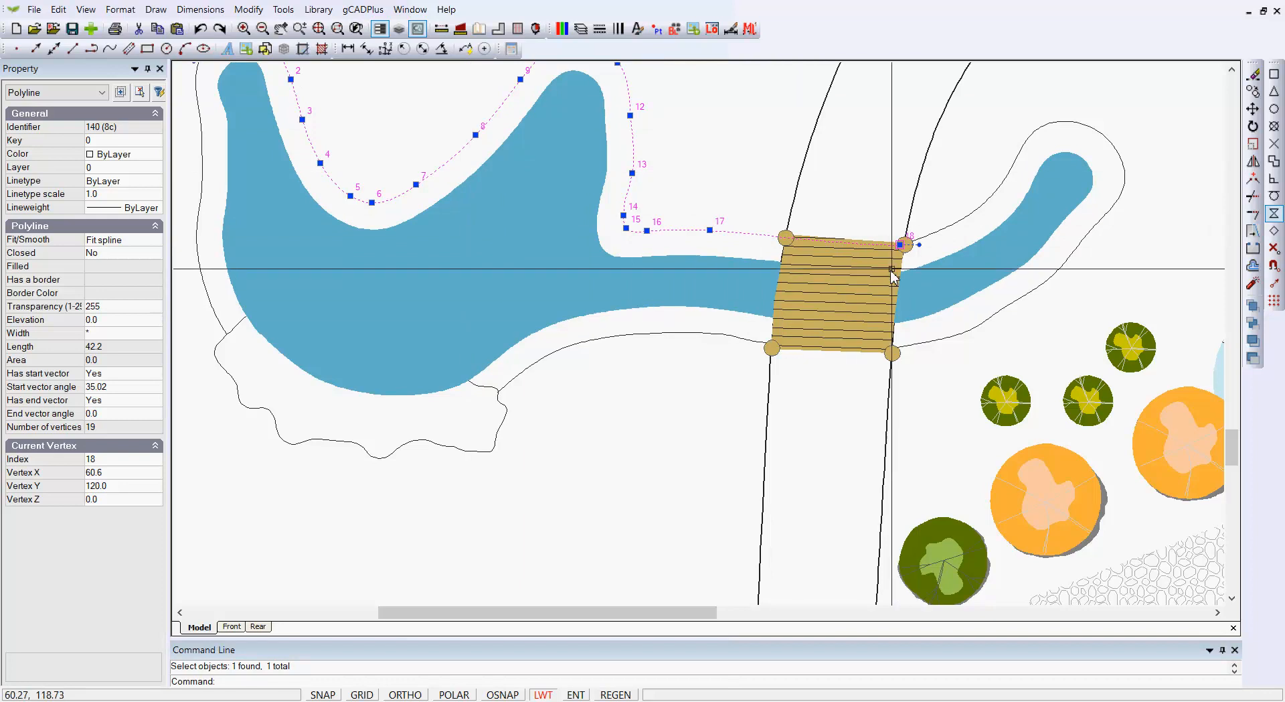
pyautogui.scroll(3, 894, 274)
pyautogui.scroll(-1, 912, 260)
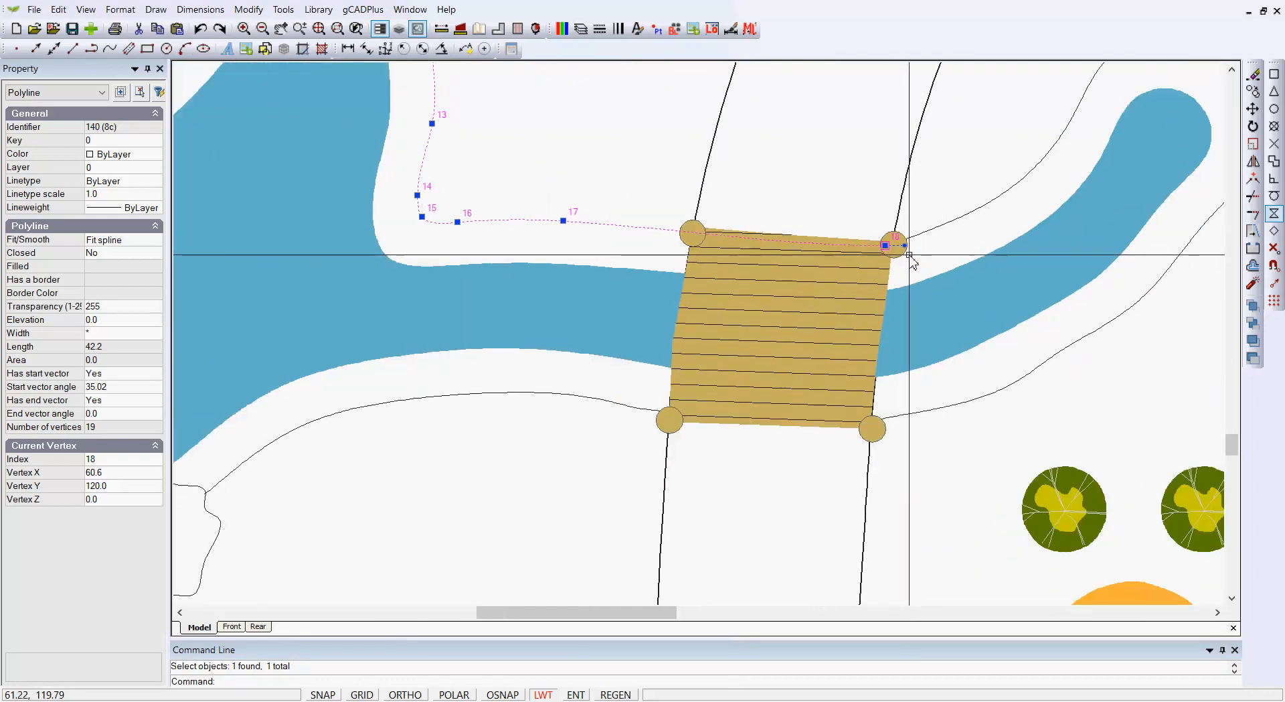
pyautogui.scroll(-1, 911, 259)
pyautogui.scroll(-1, 929, 262)
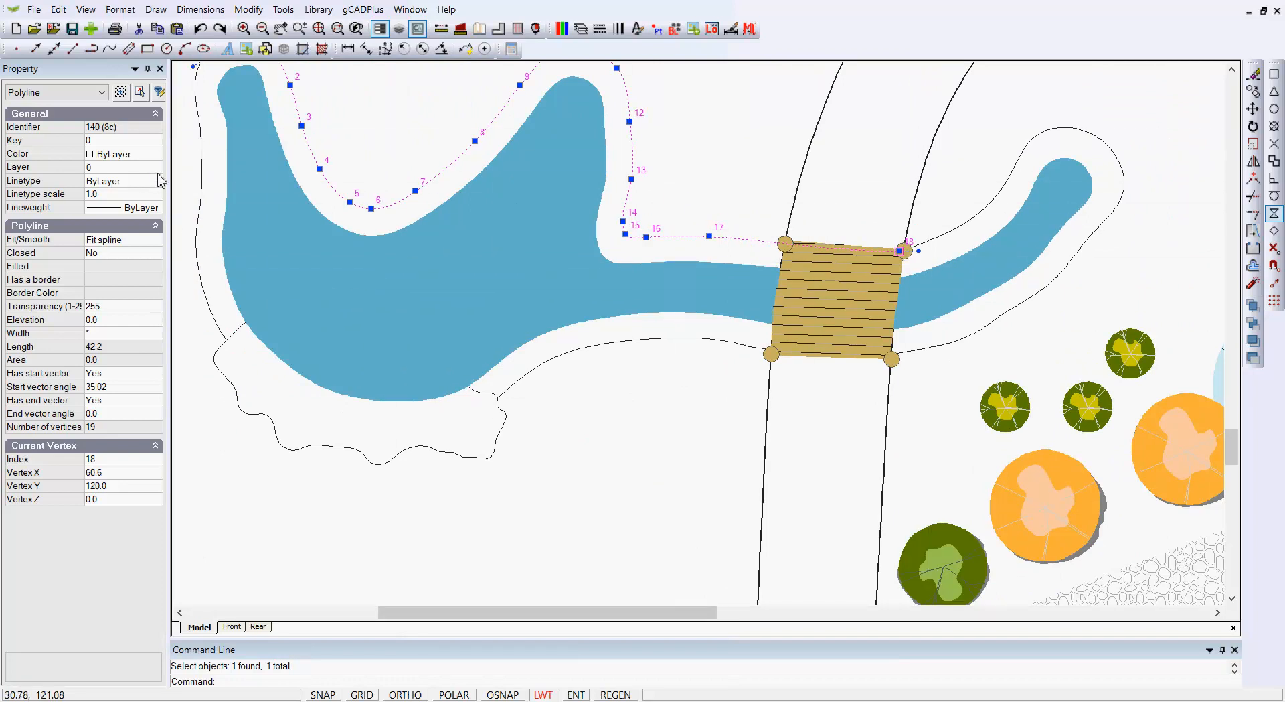
pyautogui.click(159, 241)
pyautogui.click(155, 241)
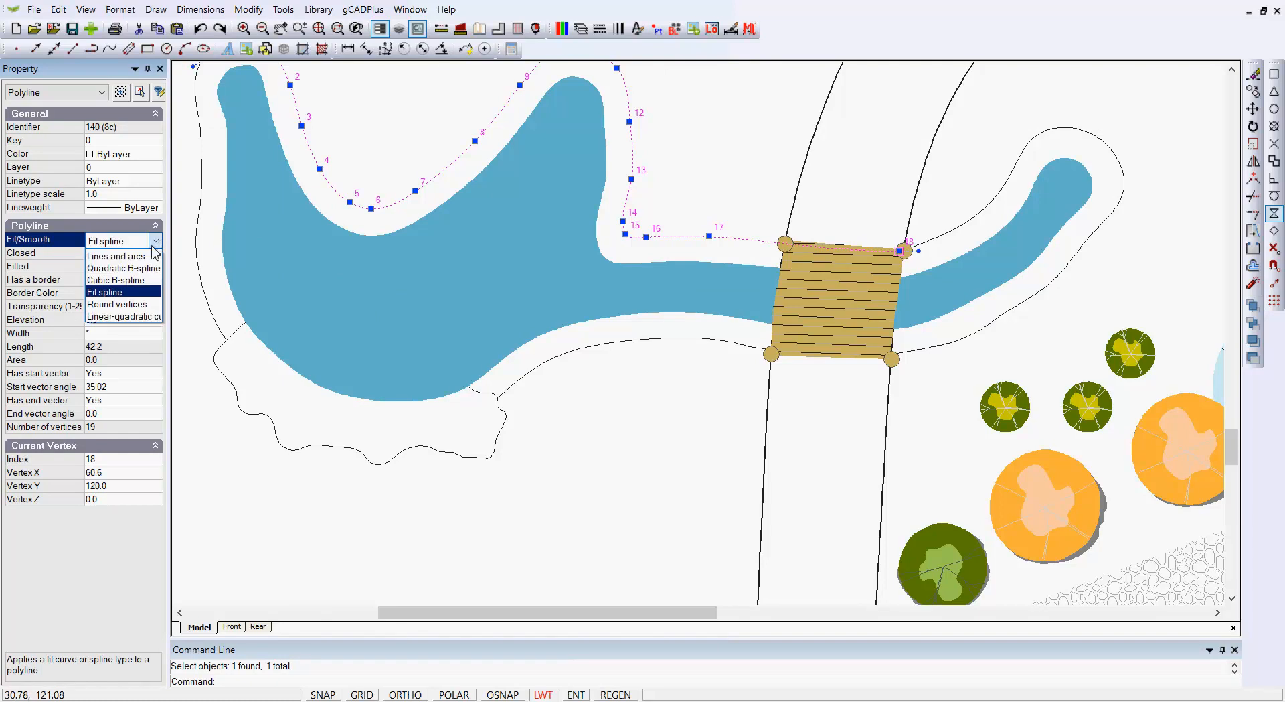
pyautogui.click(146, 257)
pyautogui.click(156, 241)
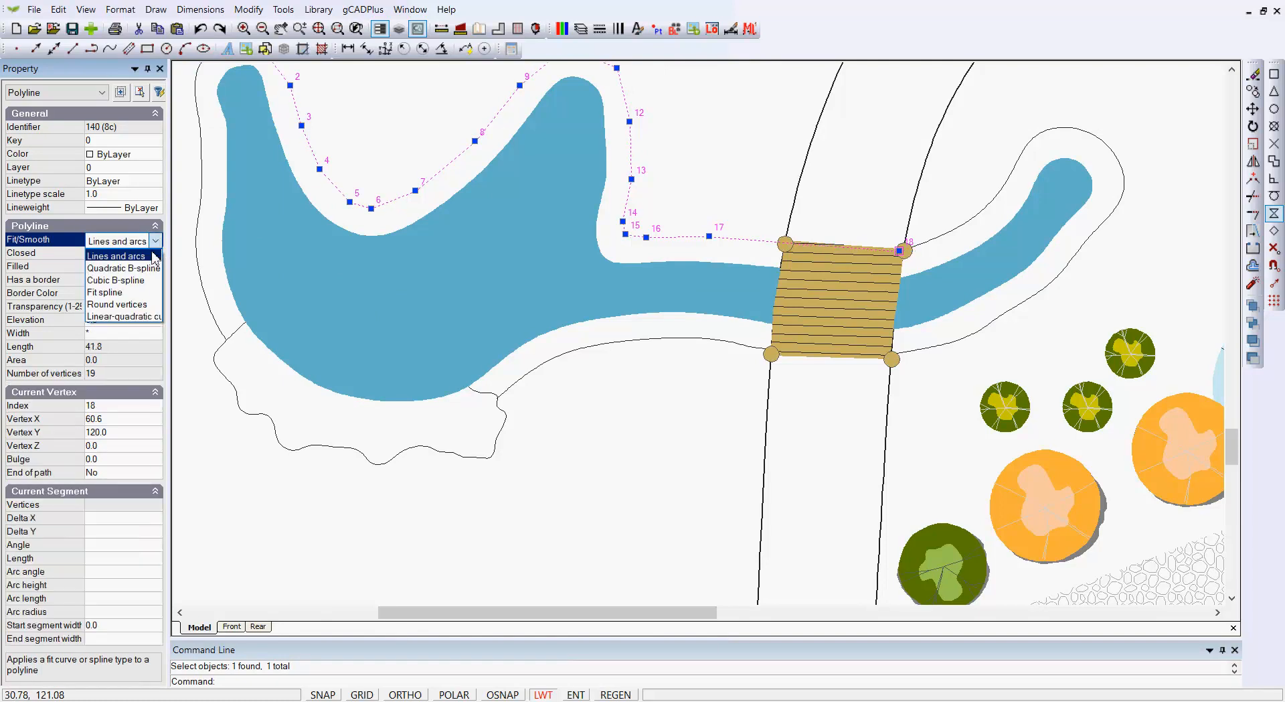
pyautogui.click(124, 268)
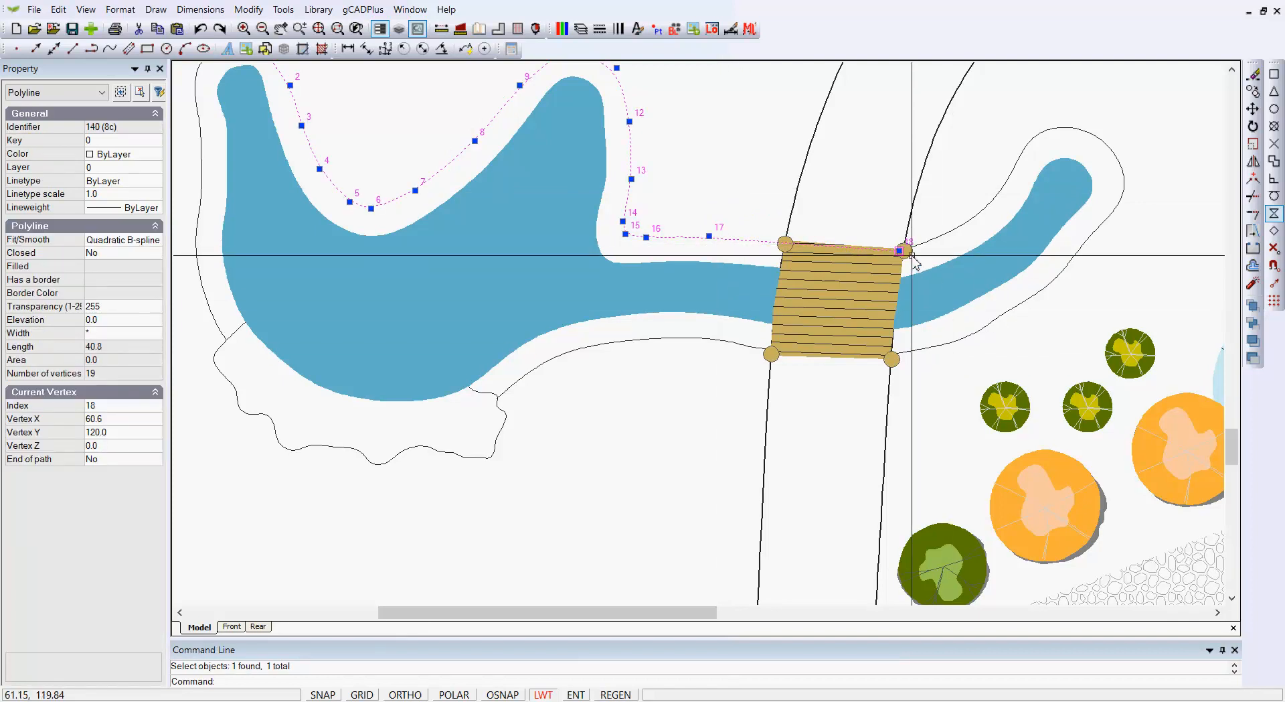
pyautogui.scroll(1, 907, 249)
pyautogui.press('Escape')
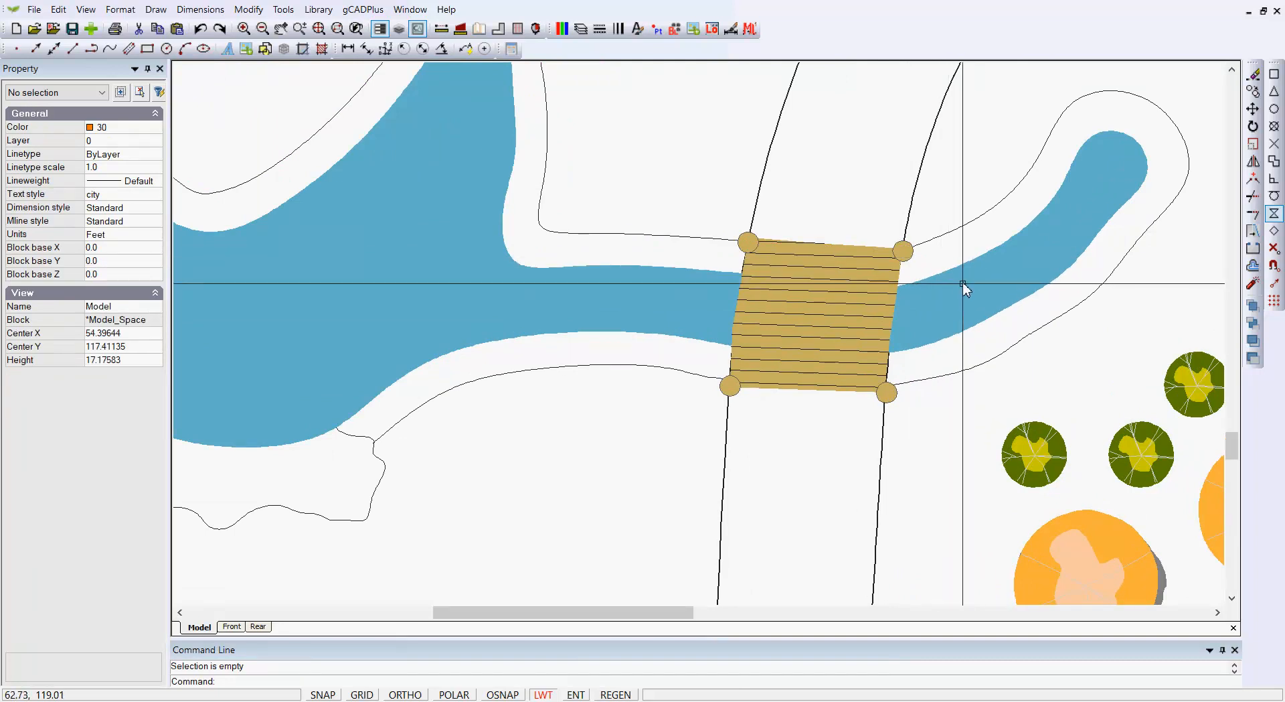
# - Check the polyline properties of the stream bank east of the bridge, the wavy edge below the water and the western bank outlines
pyautogui.click(930, 239)
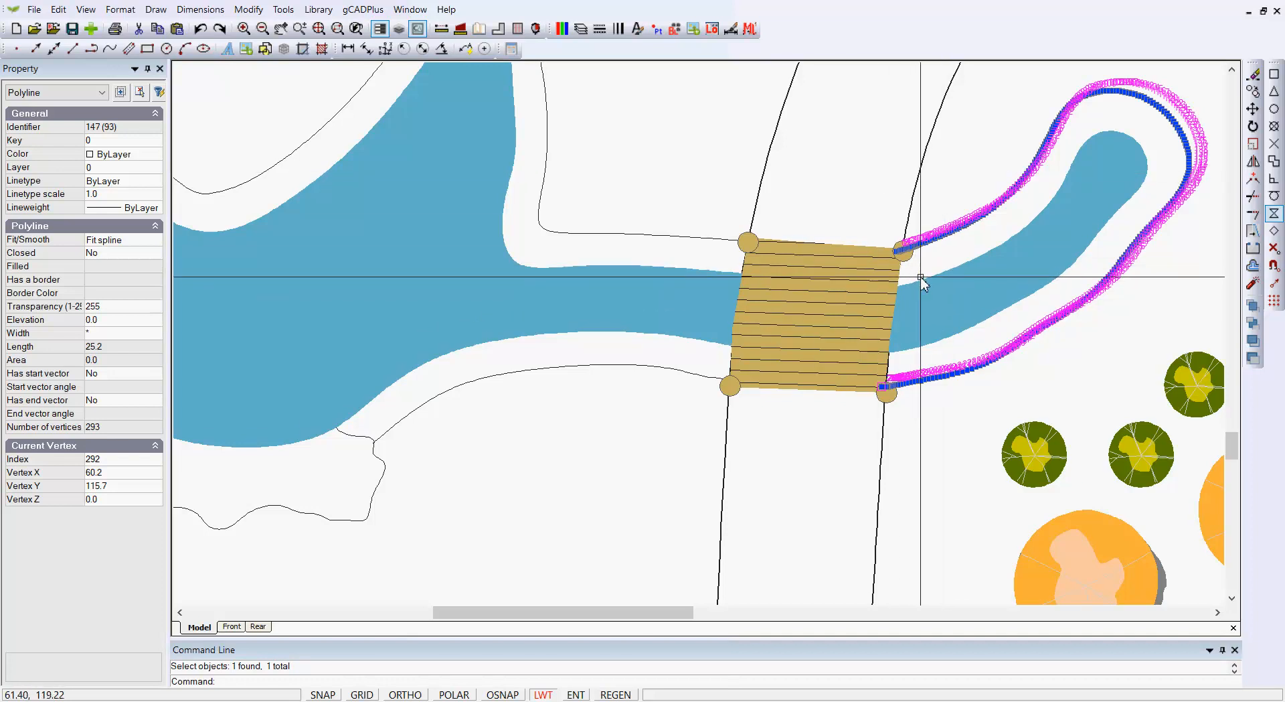
pyautogui.press('Escape')
pyautogui.scroll(-3, 982, 254)
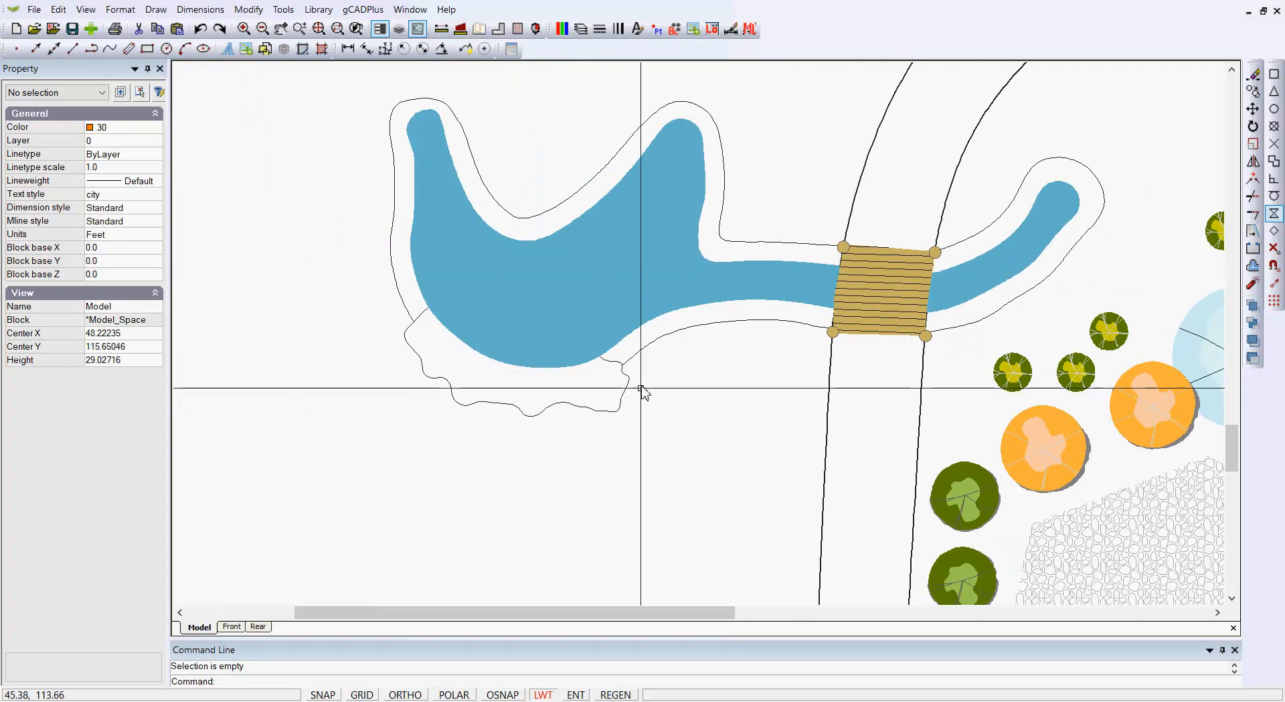
pyautogui.click(622, 400)
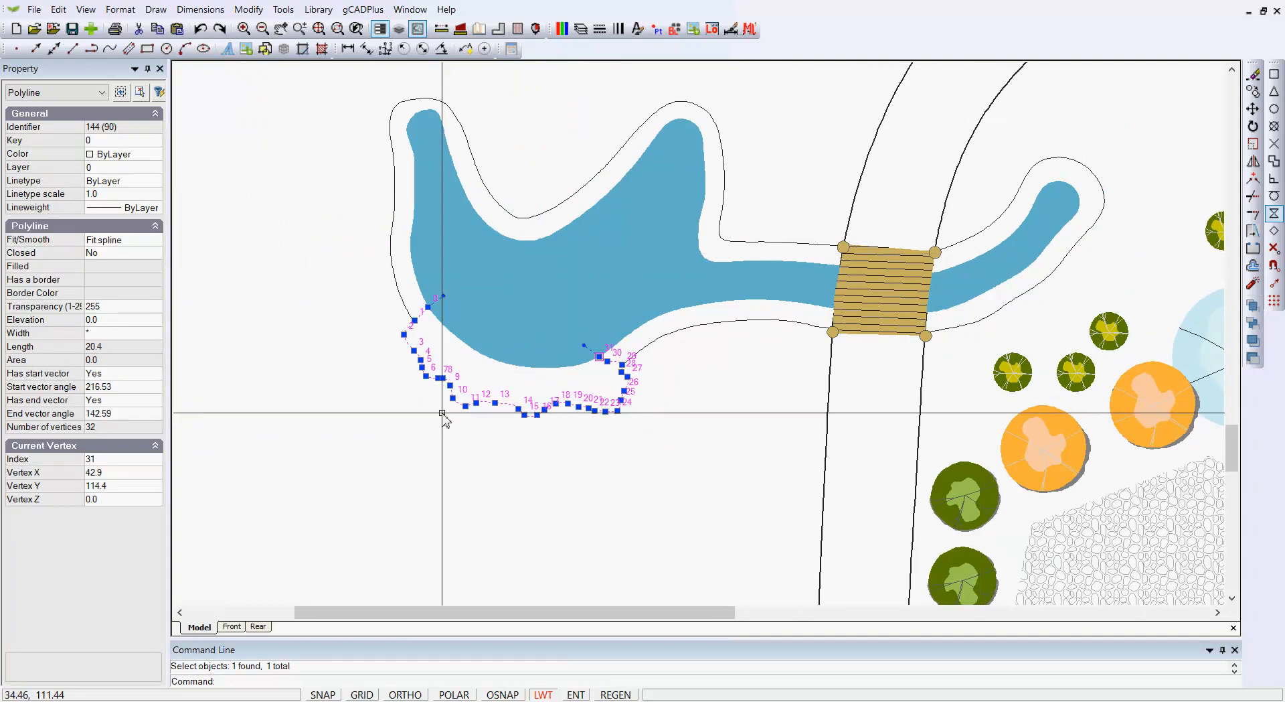
pyautogui.press('Escape')
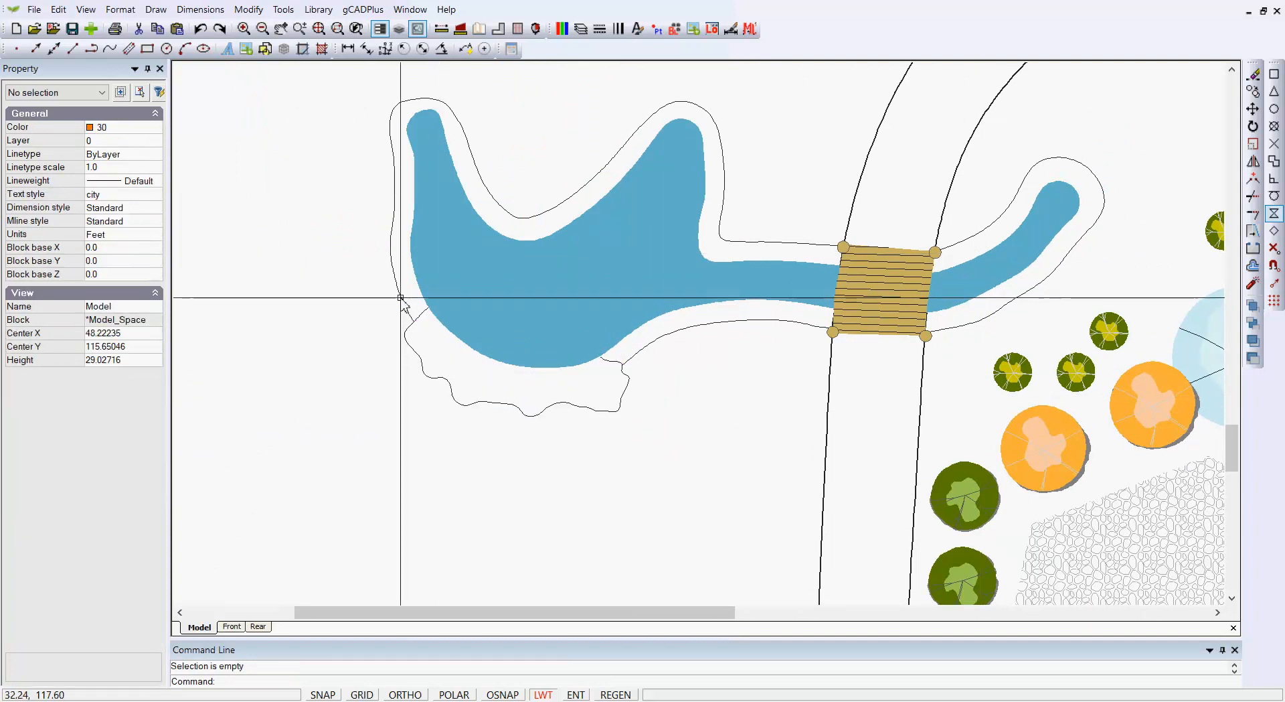
pyautogui.click(400, 295)
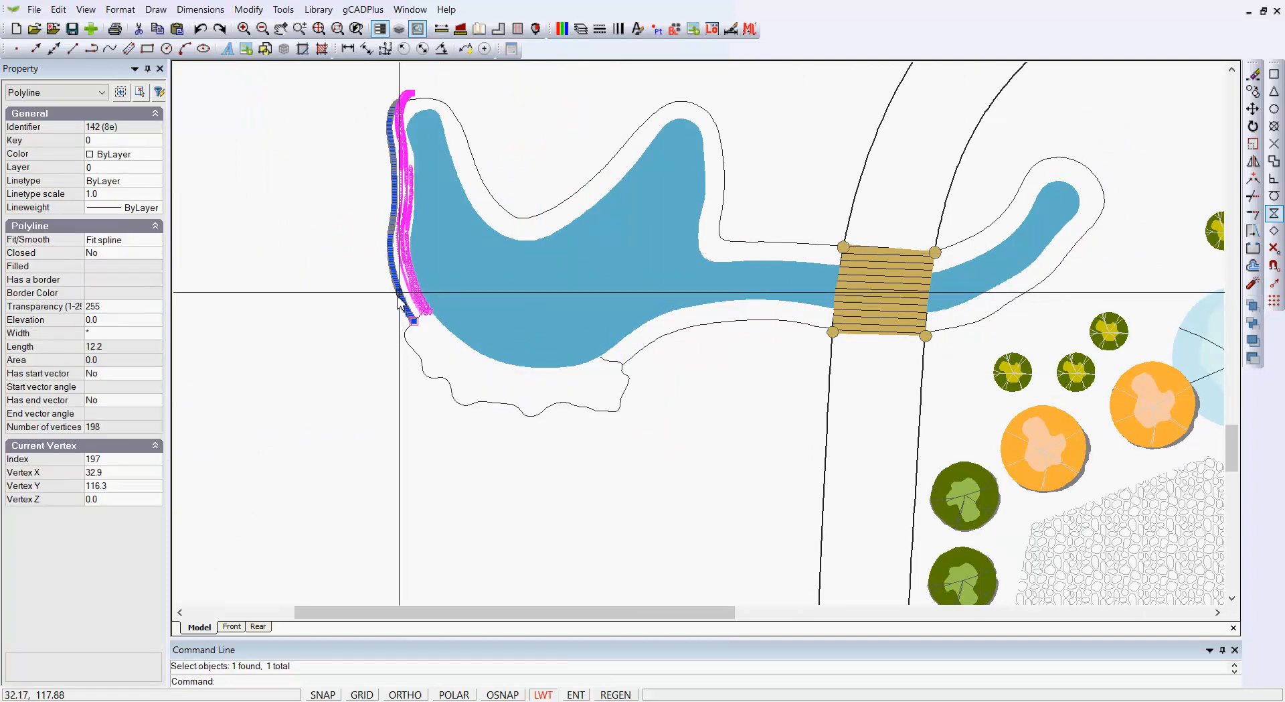
pyautogui.click(434, 98)
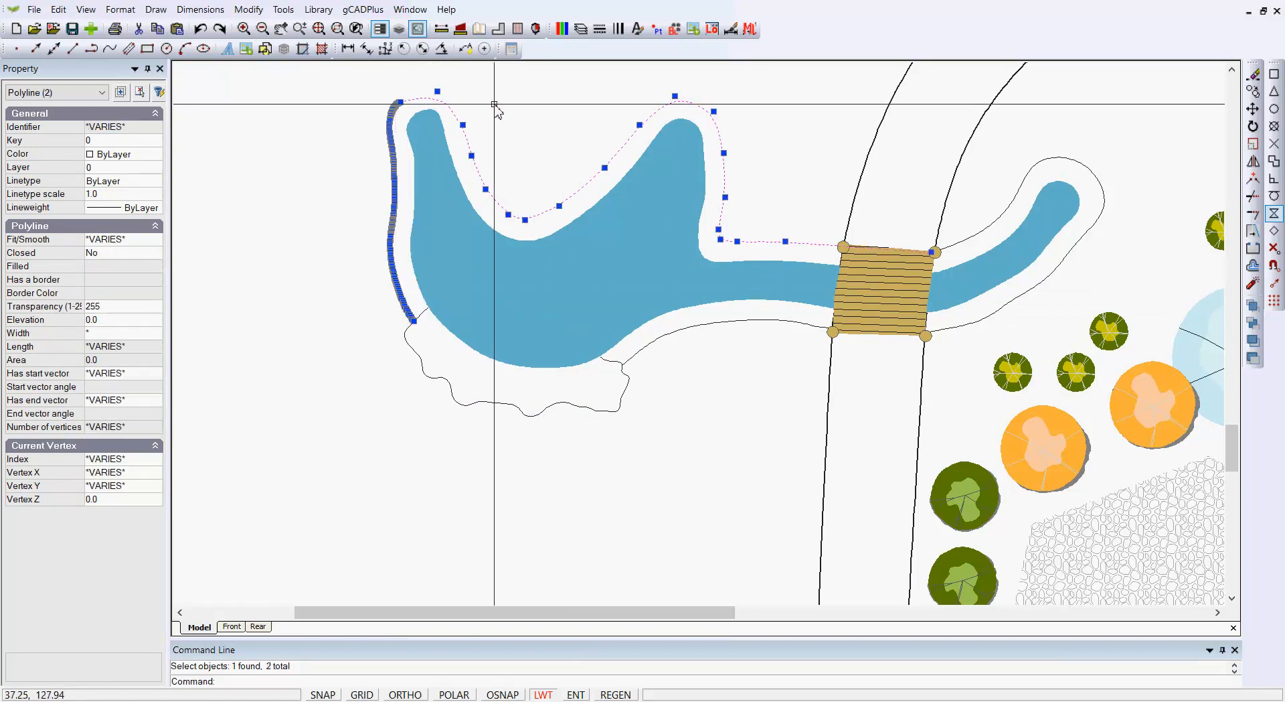
pyautogui.moveTo(359, 230); pyautogui.dragTo(403, 293, button='middle')
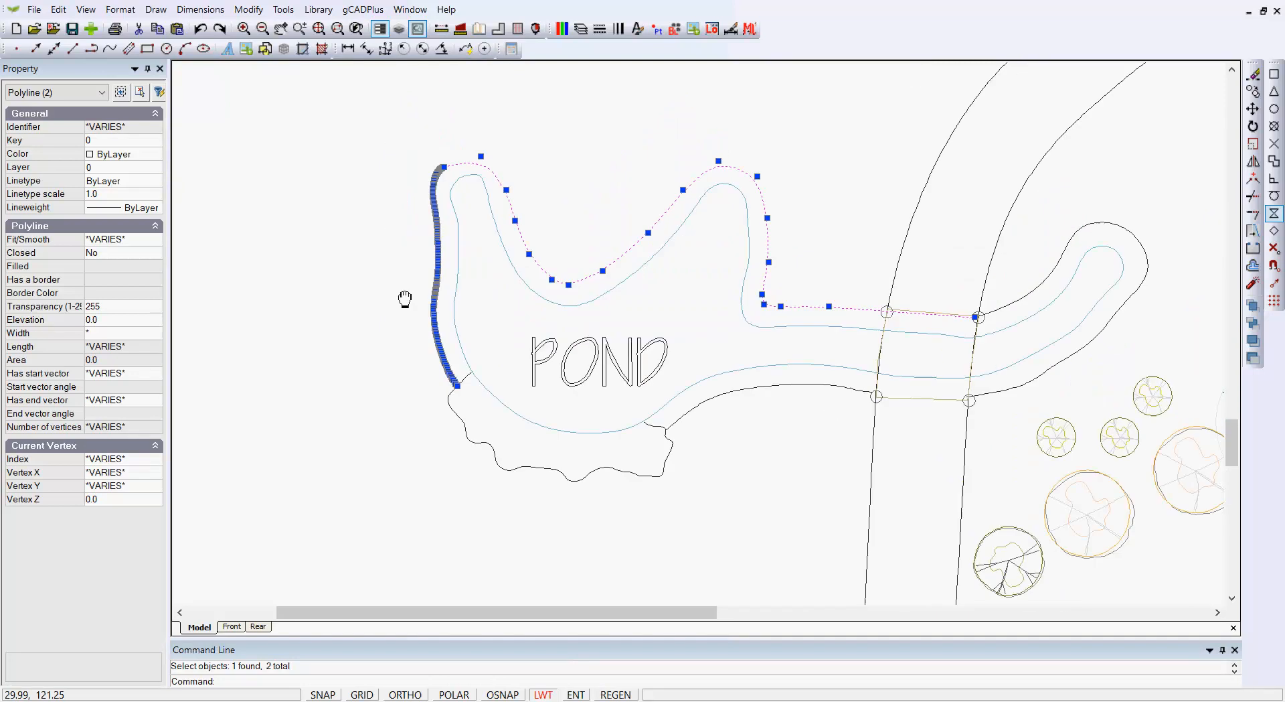
pyautogui.press('Escape')
# - Set the current lineweight for new objects to 0.50 mm
pyautogui.moveTo(410, 425); pyautogui.dragTo(414, 256, button='middle')
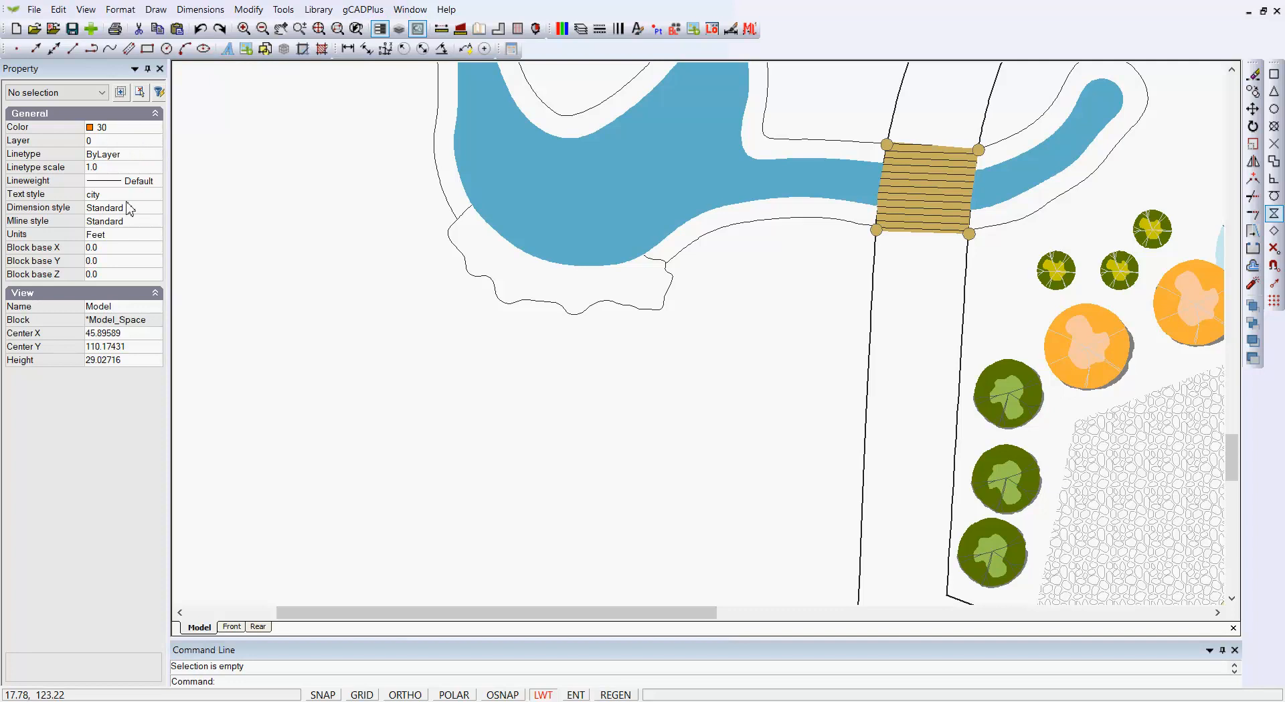
pyautogui.click(160, 183)
pyautogui.click(156, 183)
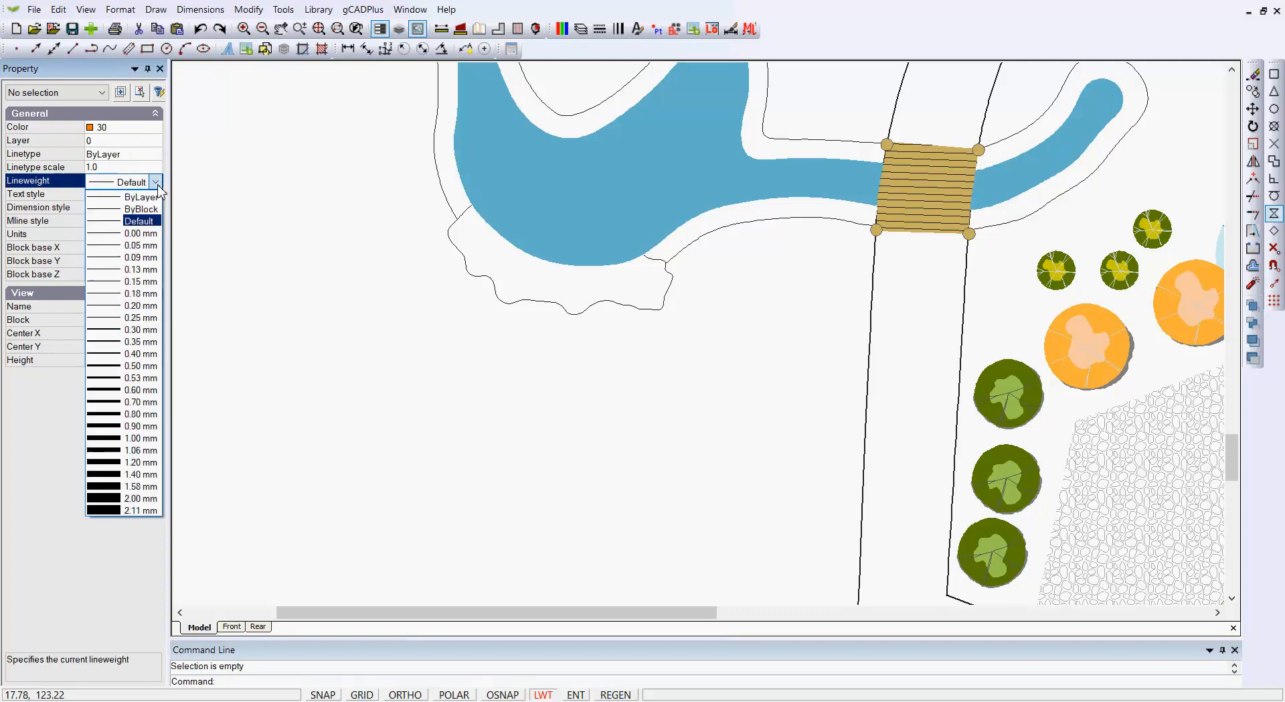
pyautogui.click(108, 366)
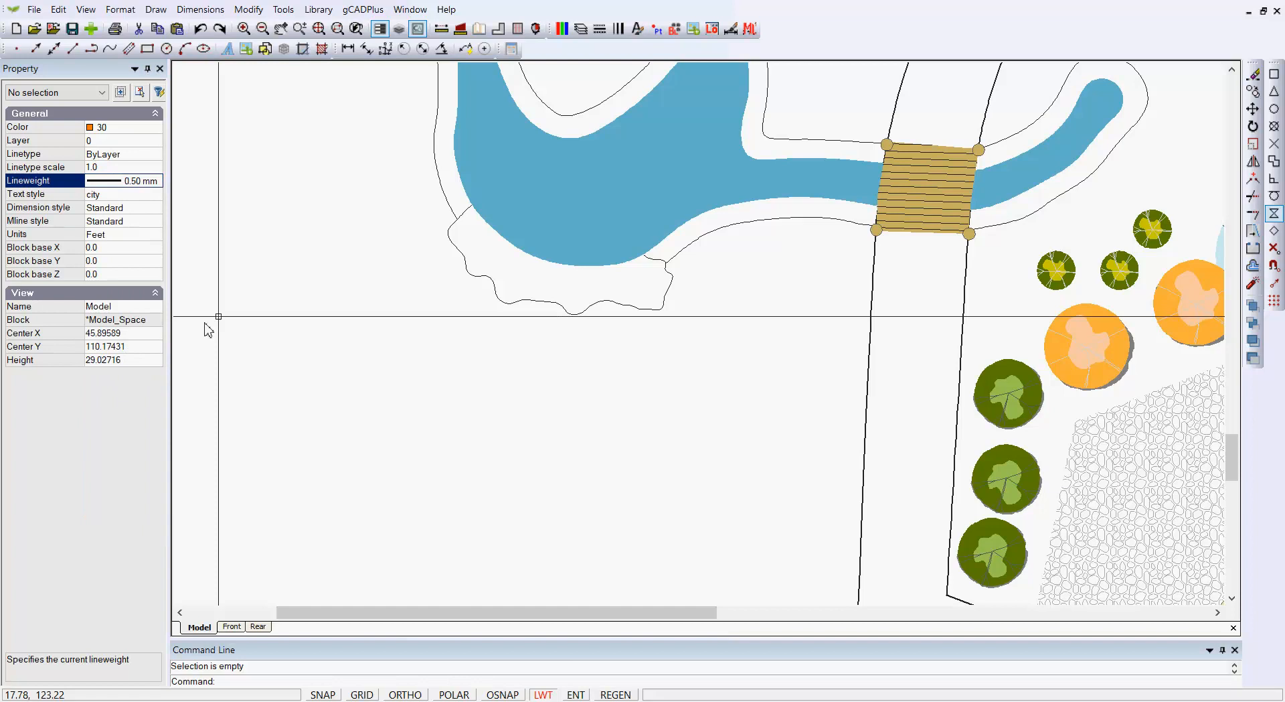
# - Sketch an S-shaped six-point spline, about 28.5 ft long, in the open area below the pond and west of the path
pyautogui.click(164, 10)
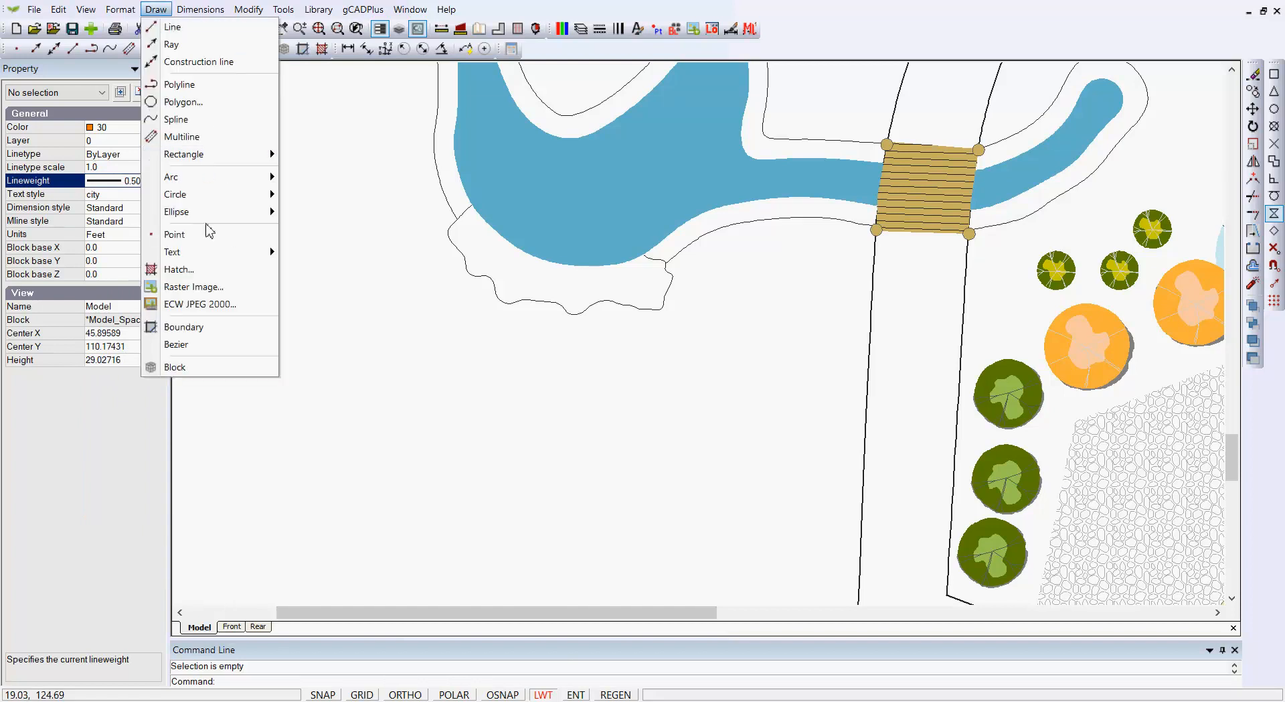
pyautogui.moveTo(207, 257)
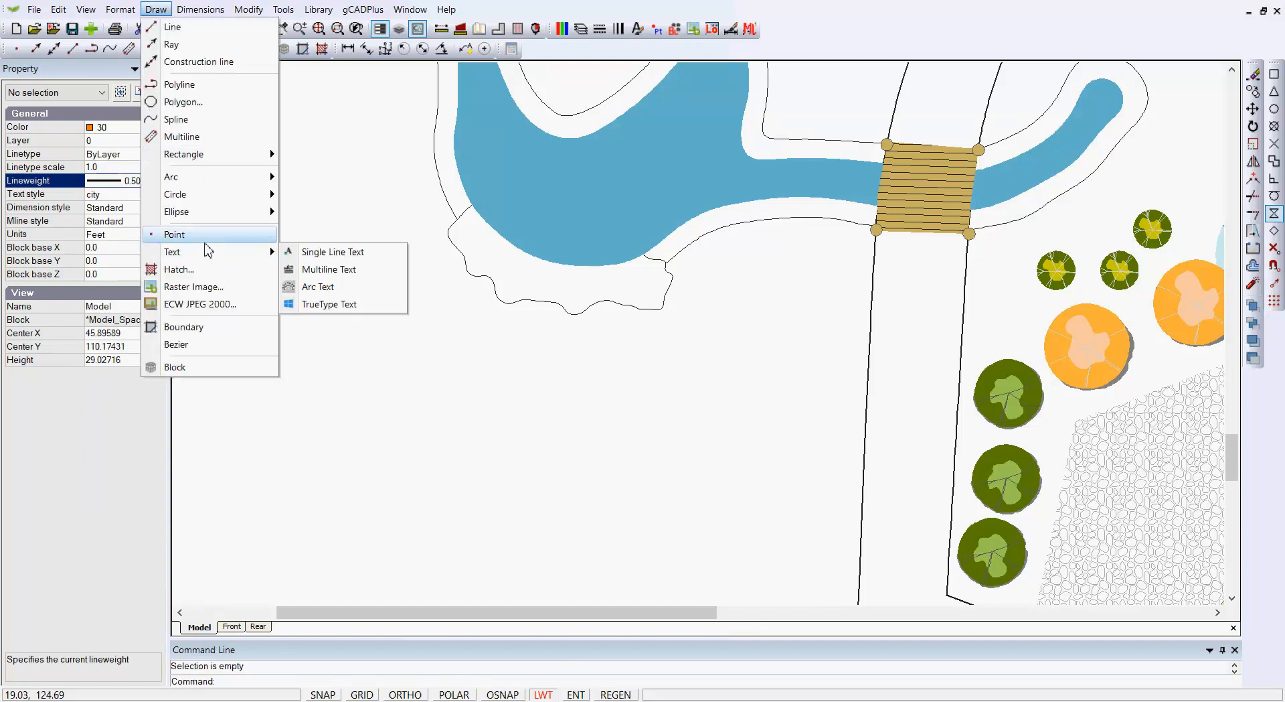
pyautogui.click(176, 120)
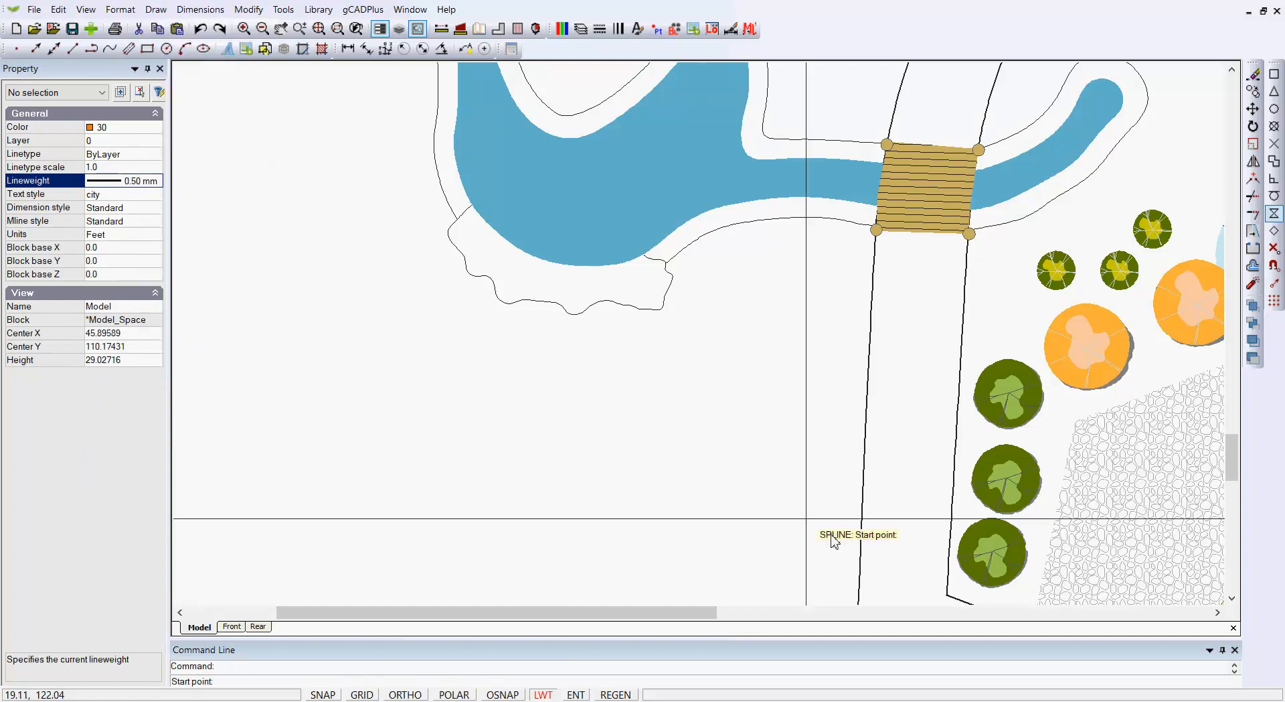
pyautogui.click(736, 452)
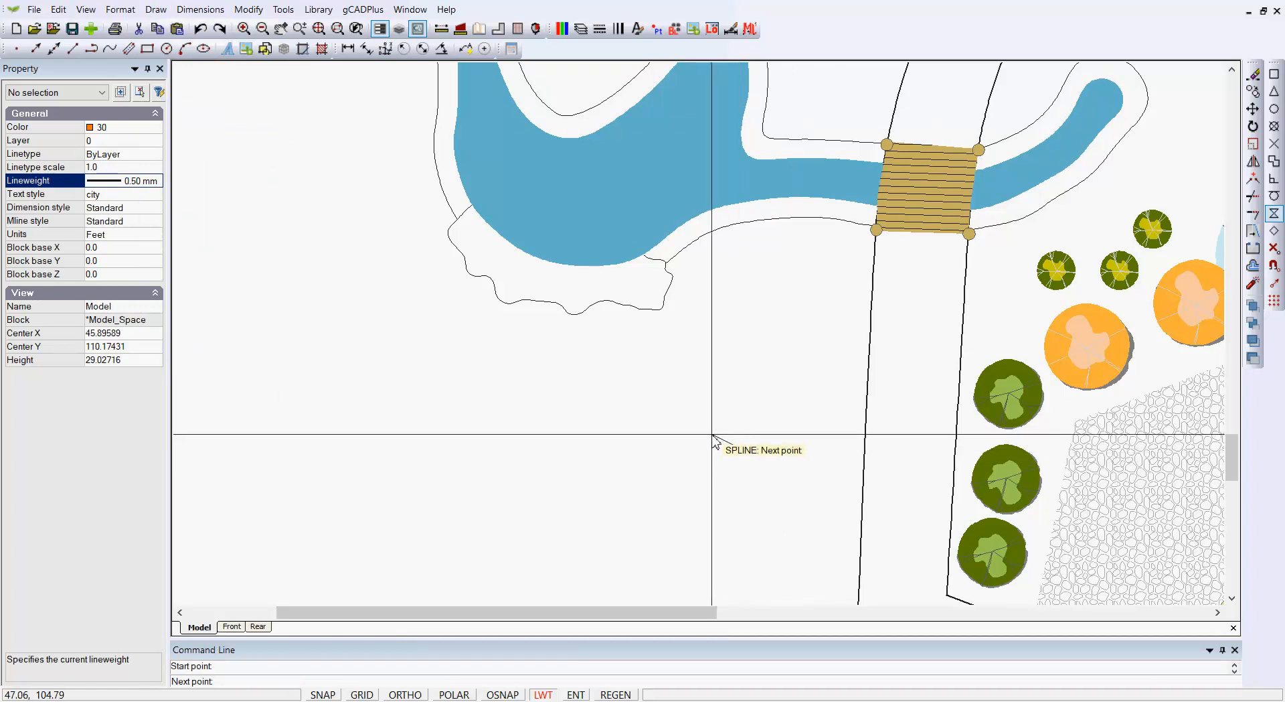
pyautogui.click(673, 413)
pyautogui.click(552, 417)
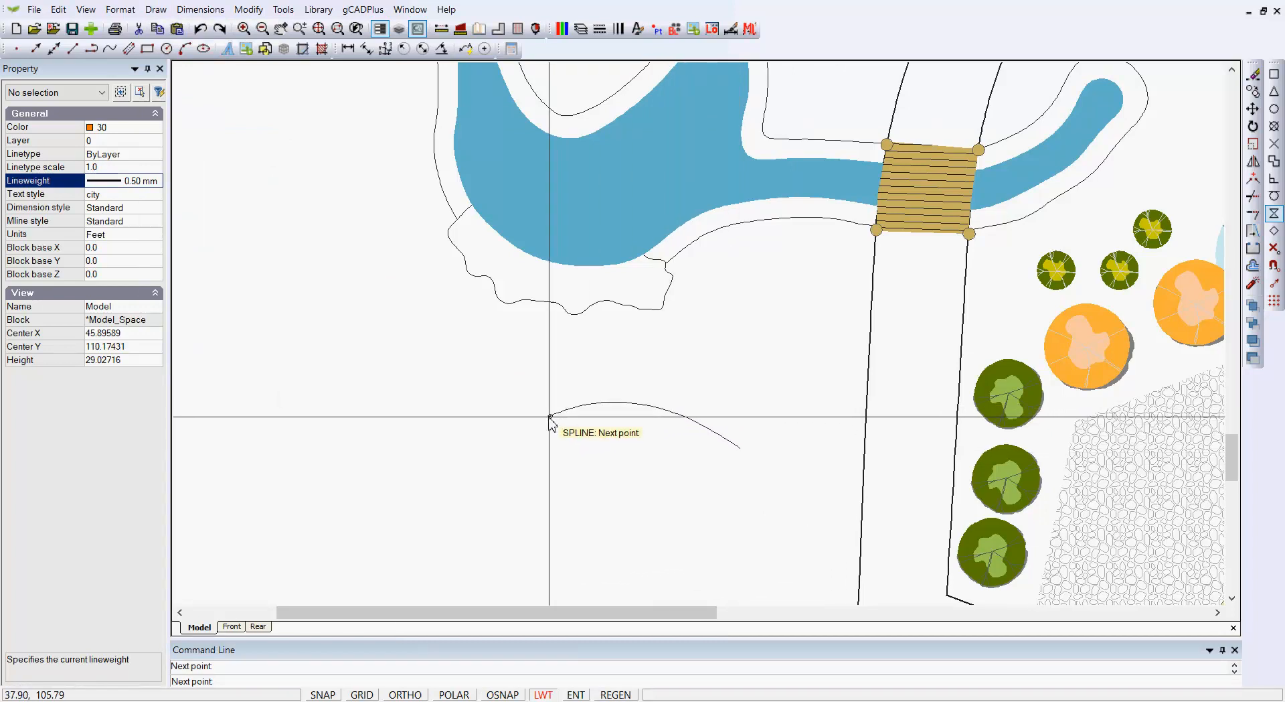
pyautogui.click(477, 493)
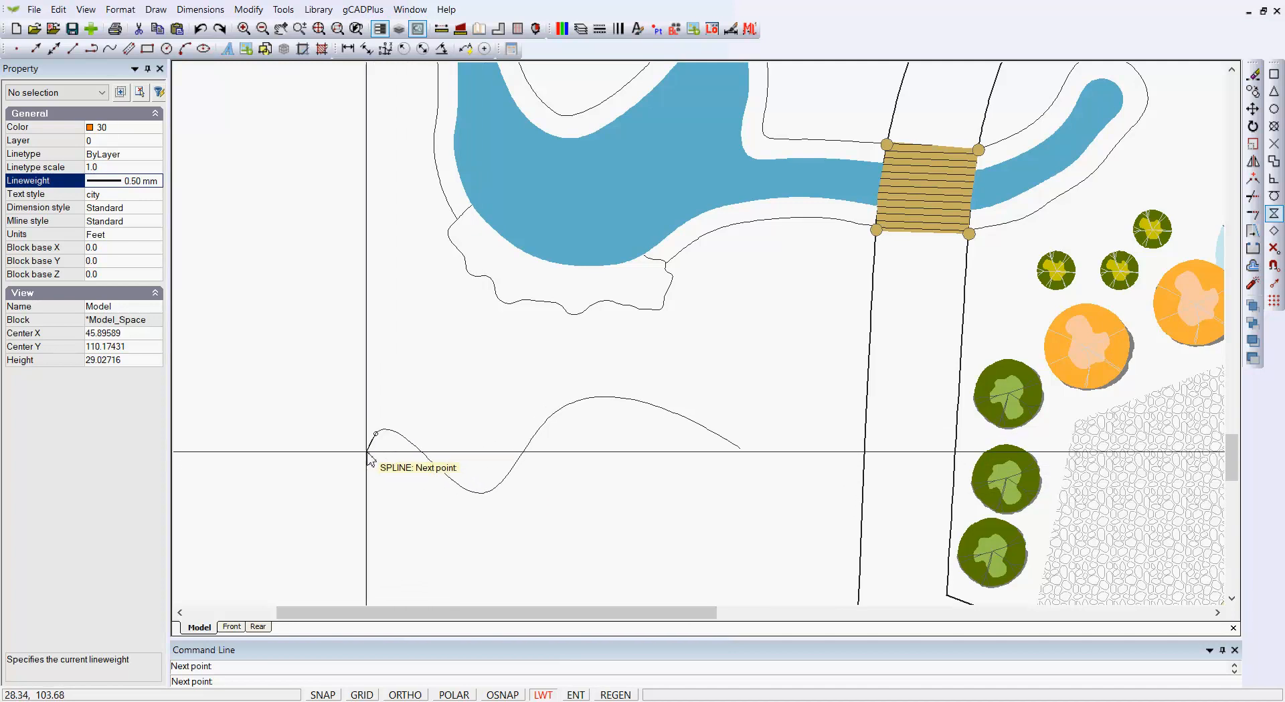
pyautogui.click(377, 434)
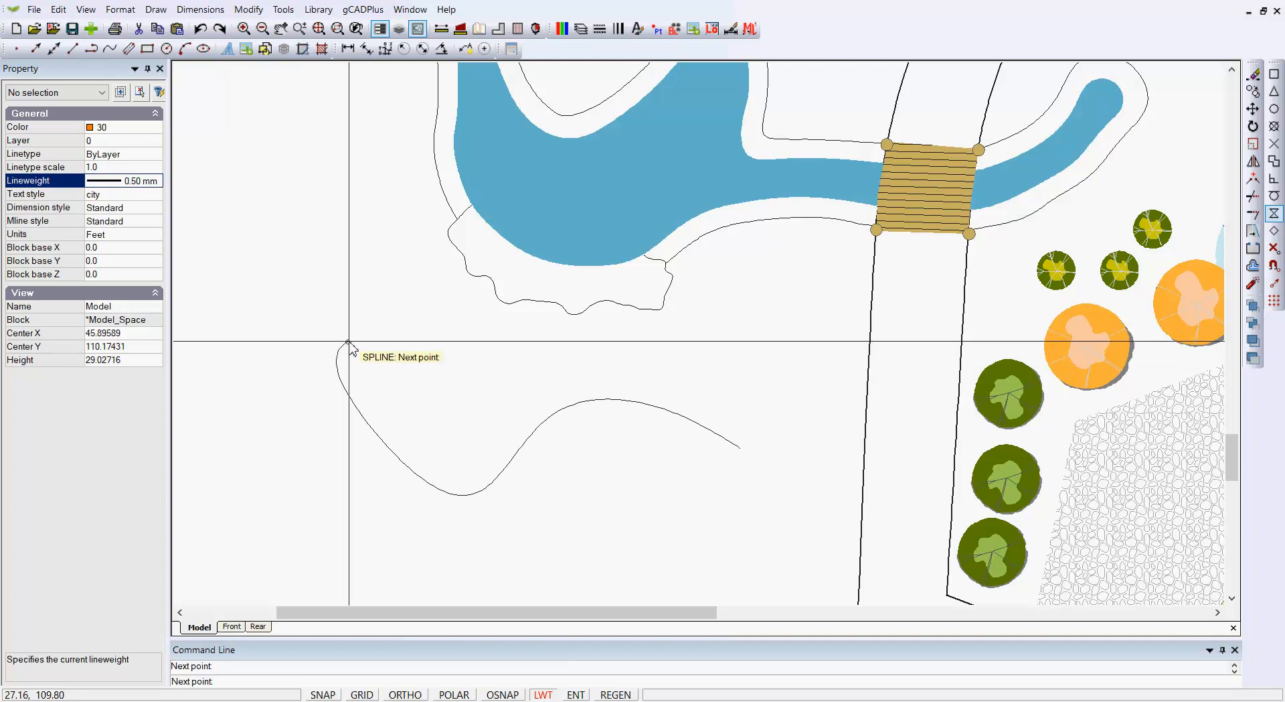
pyautogui.rightClick(347, 340)
pyautogui.click(359, 348)
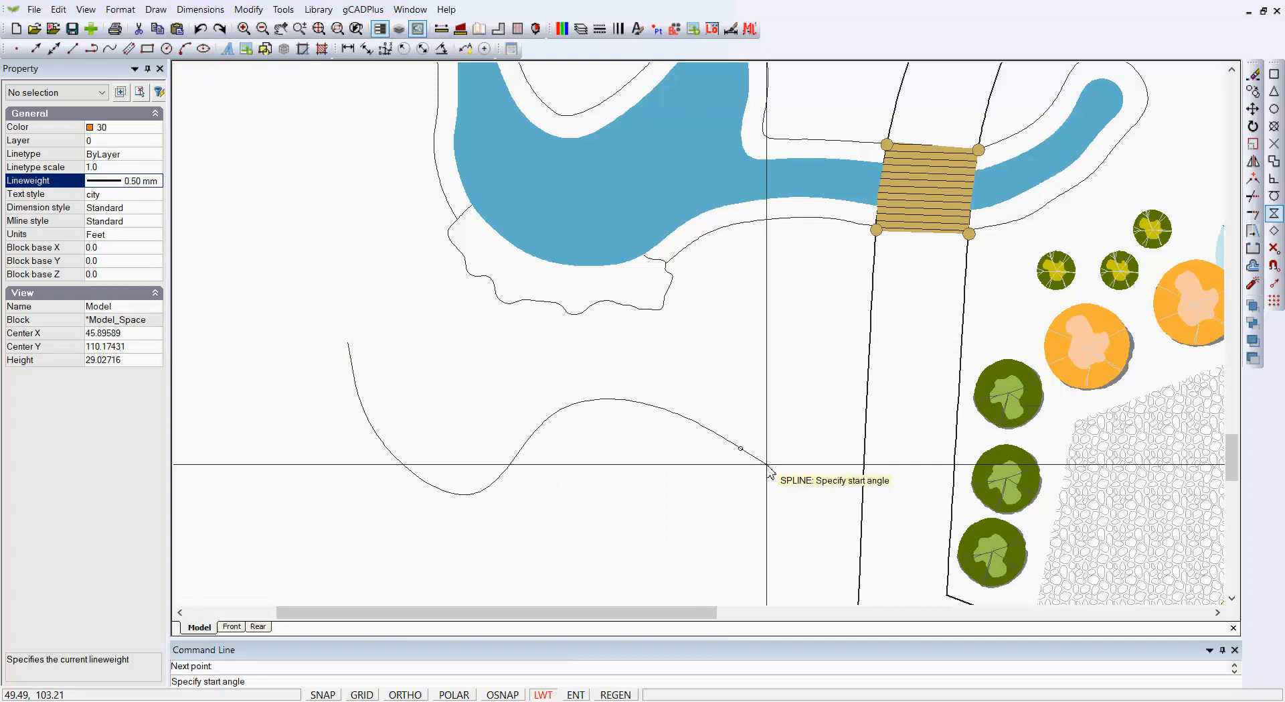
# - Finish the spline with a start angle of about 150 degrees and an end angle of about 94 degrees
pyautogui.scroll(4, 756, 465)
pyautogui.click(669, 453)
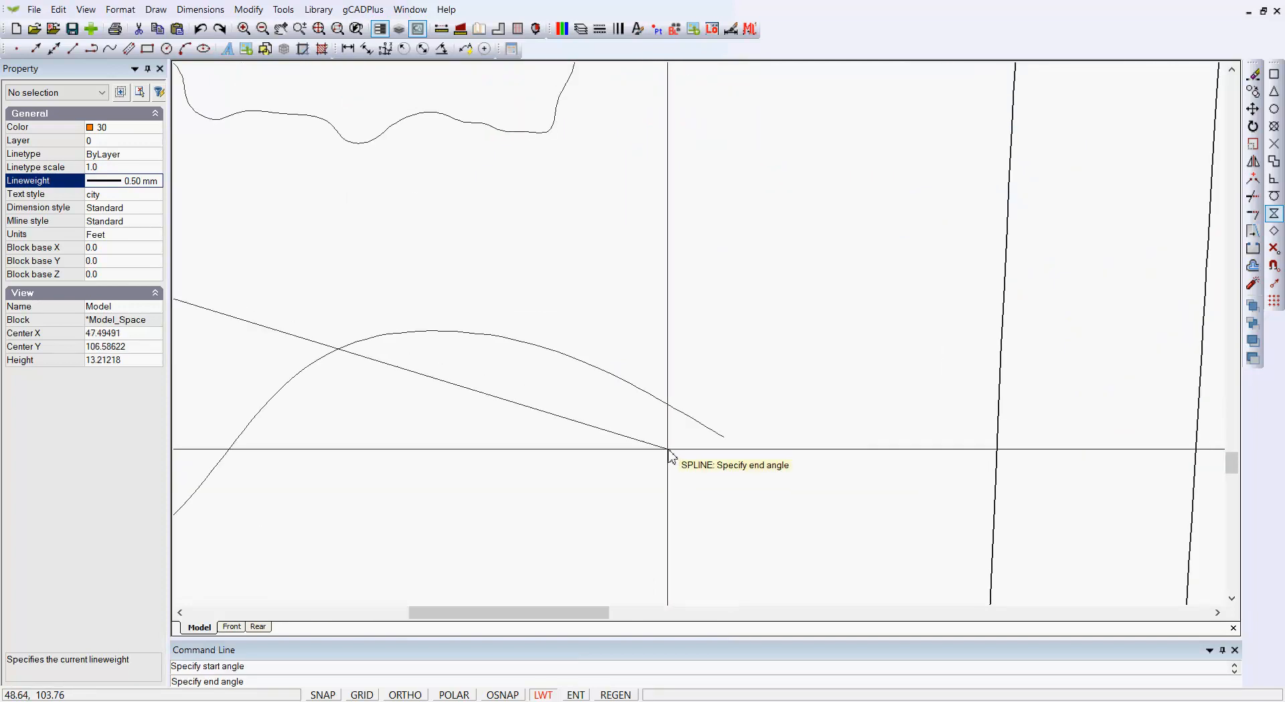
pyautogui.scroll(-4, 743, 489)
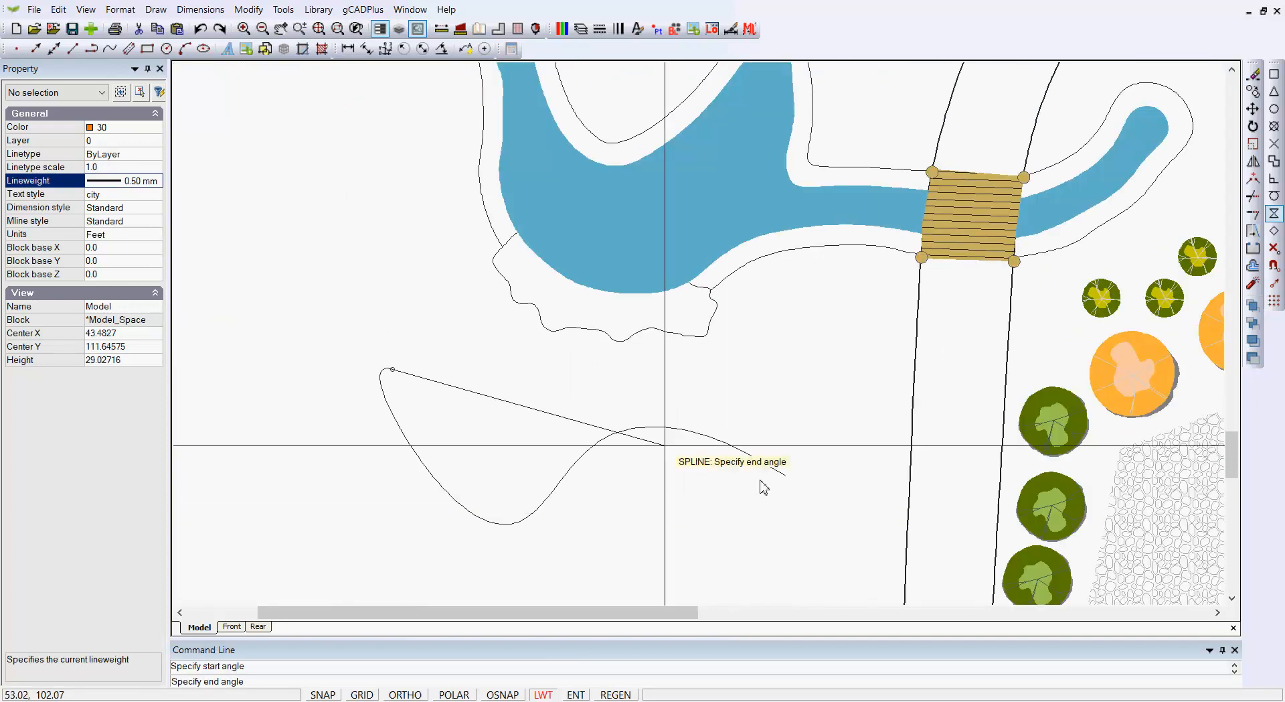
pyautogui.click(391, 320)
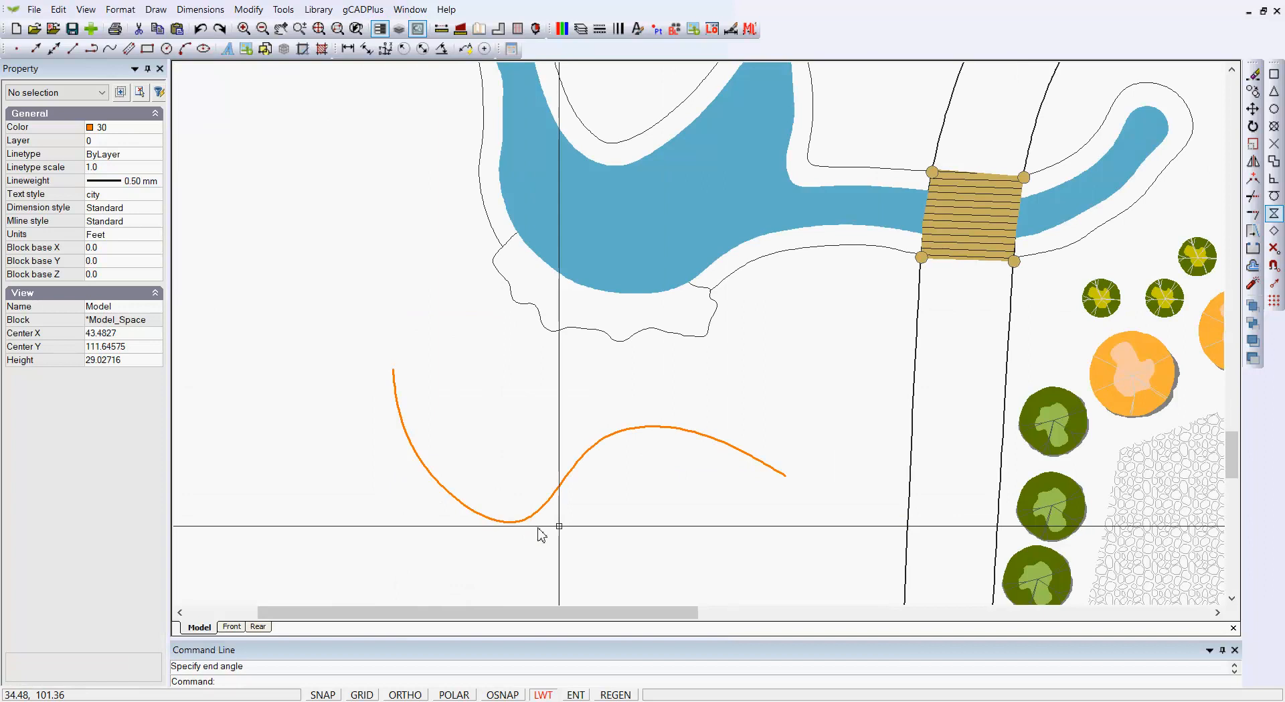
# - Check the Fit spline properties of the new curve, explode it, and inspect the resulting polyline's properties
pyautogui.click(576, 463)
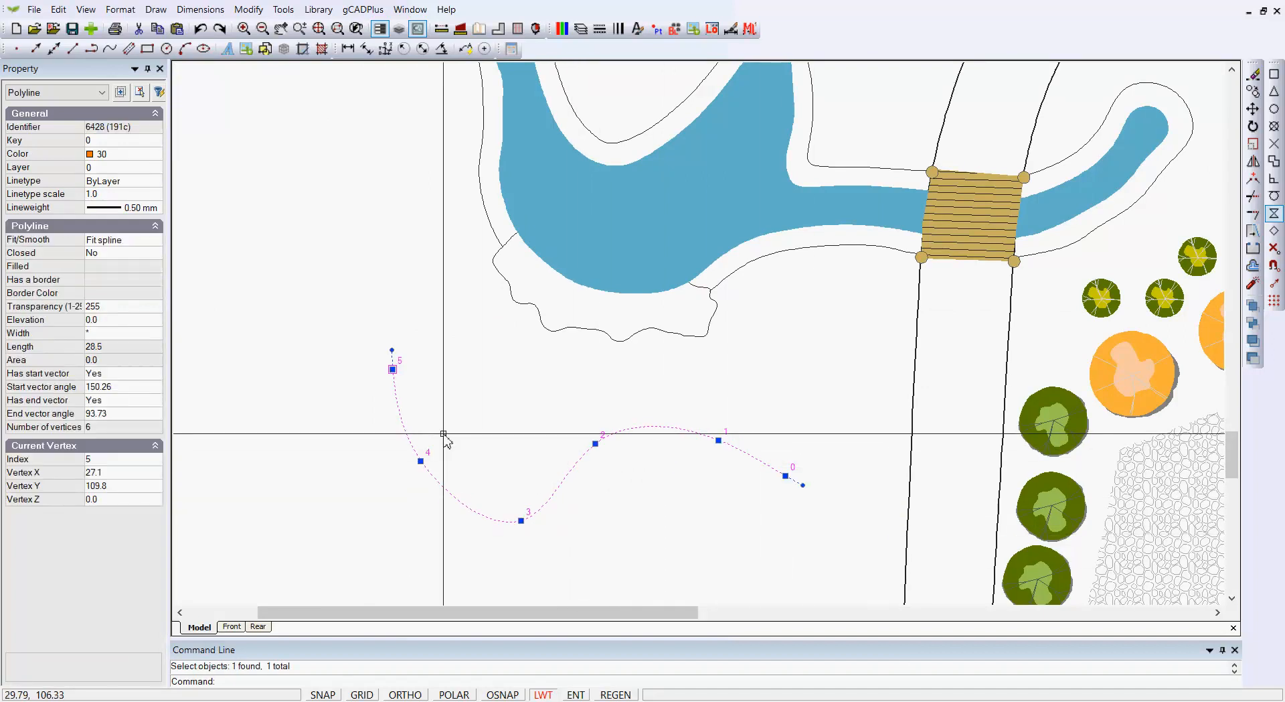
pyautogui.press('Escape')
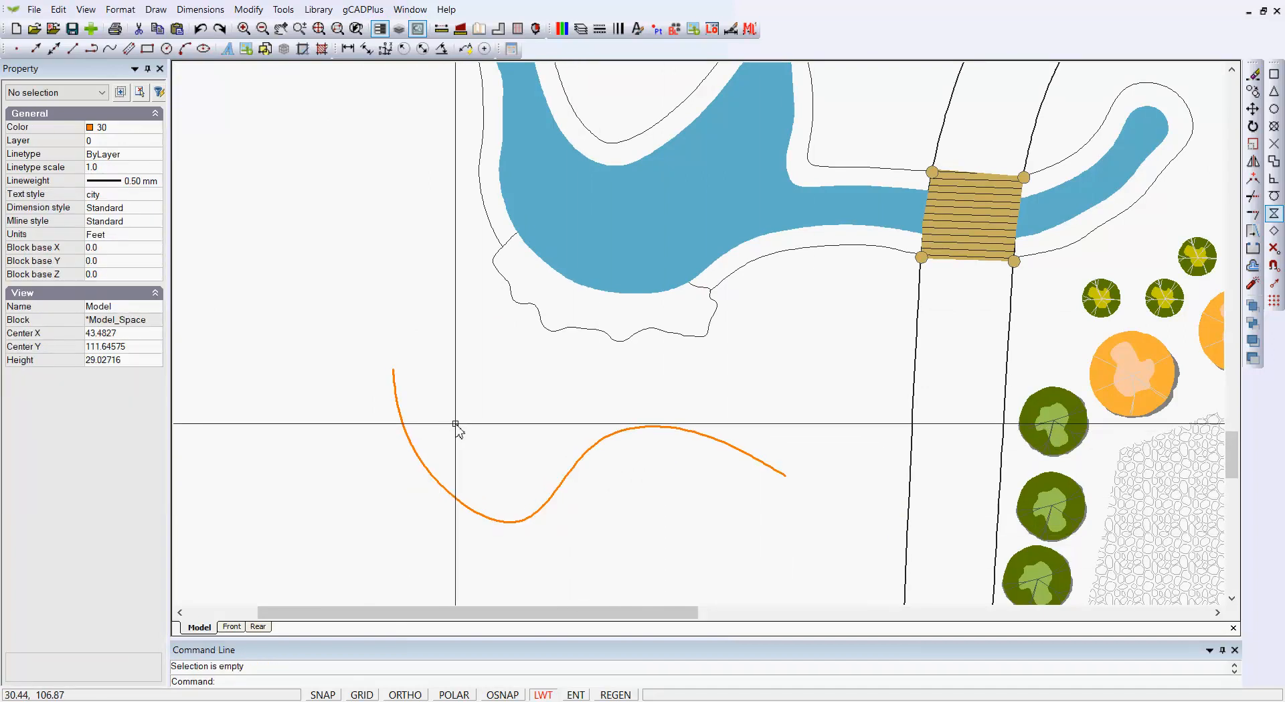
pyautogui.click(539, 510)
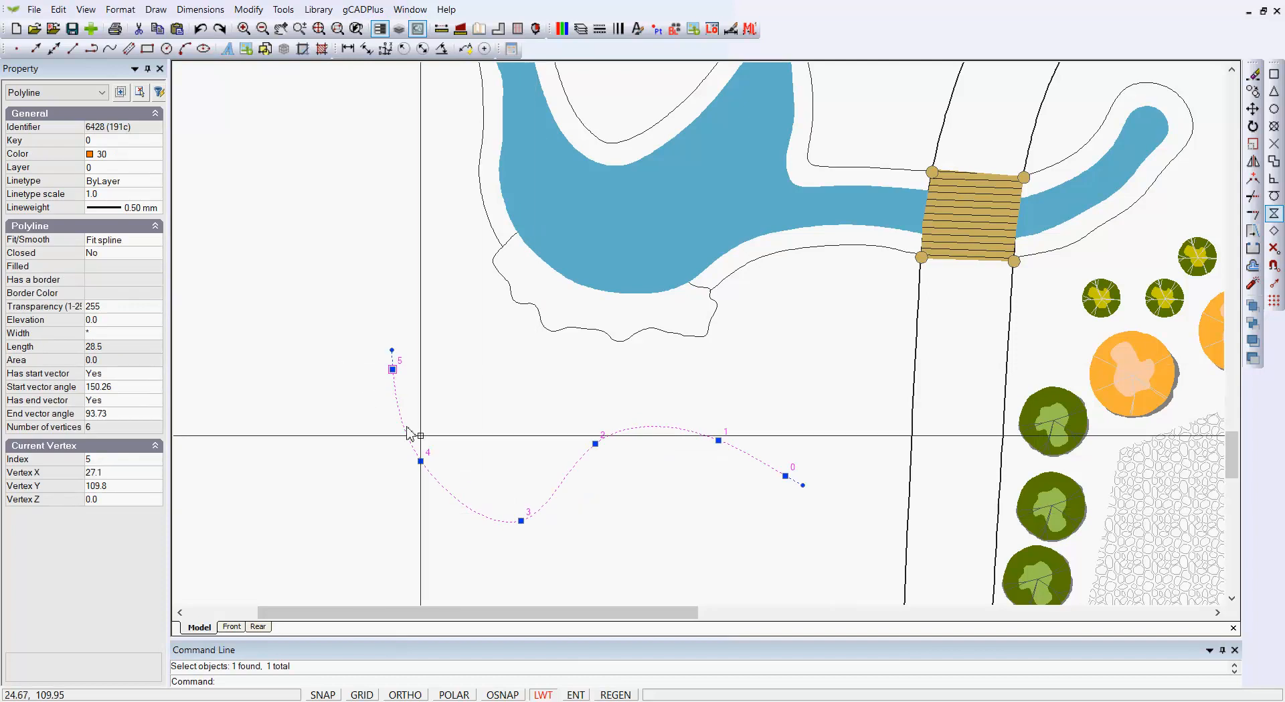
pyautogui.rightClick(442, 456)
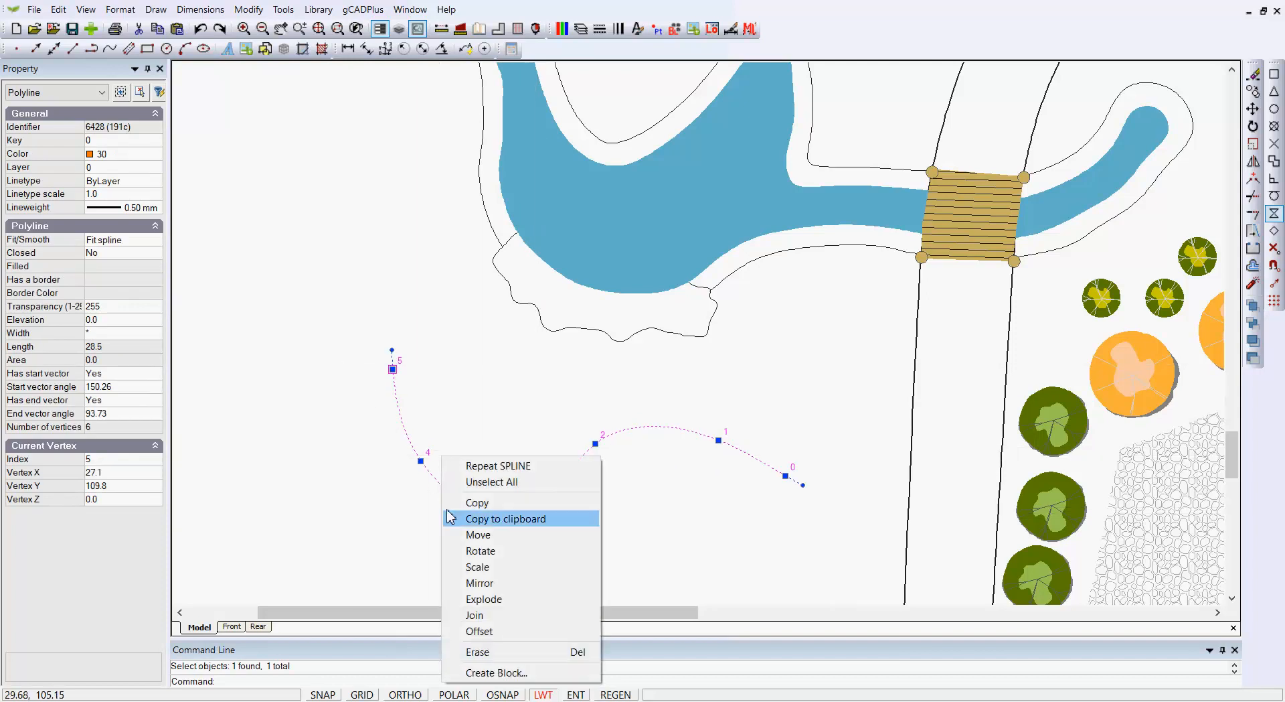
pyautogui.click(491, 599)
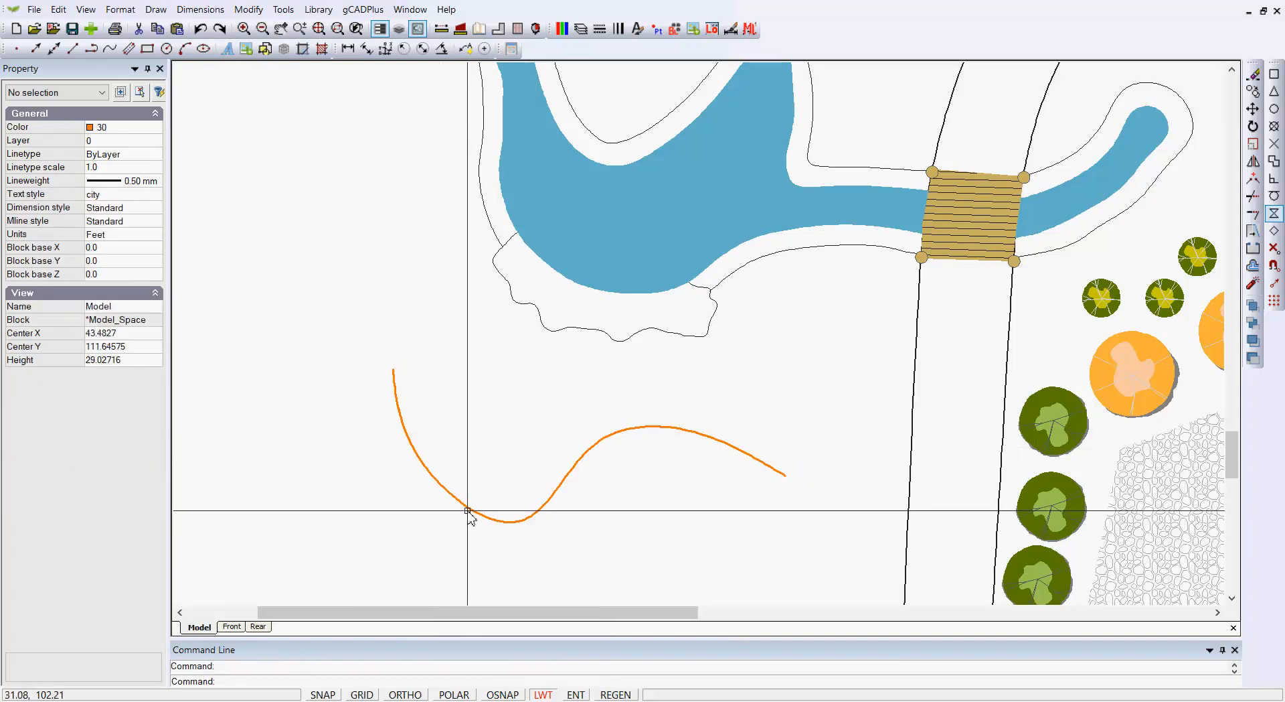
pyautogui.click(467, 510)
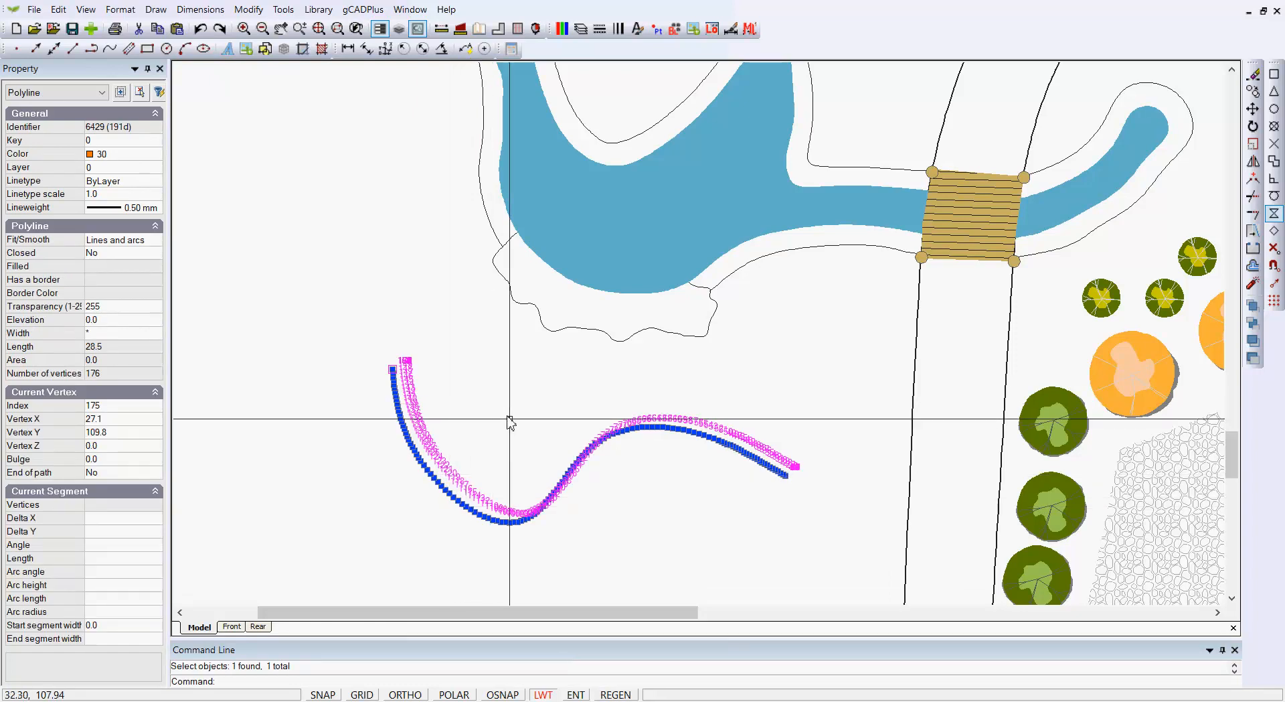
pyautogui.press('Escape')
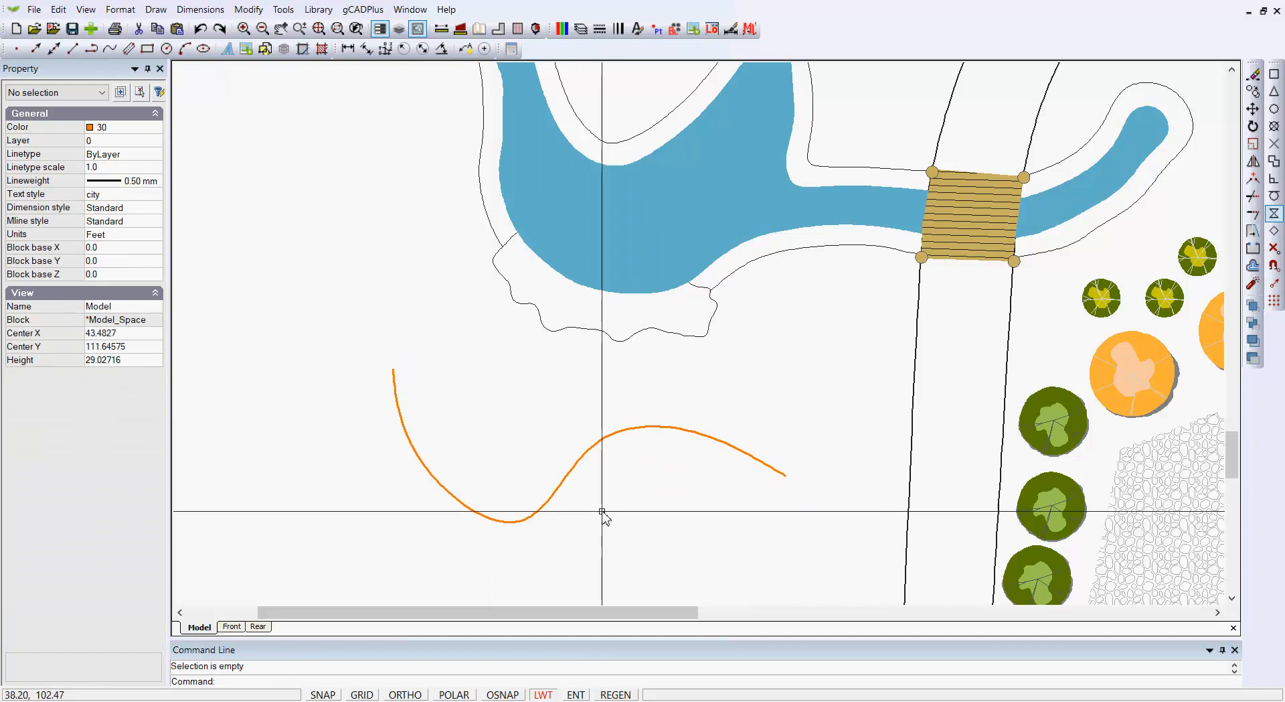
# - Delete the exploded orange curve below the pond
pyautogui.click(580, 542)
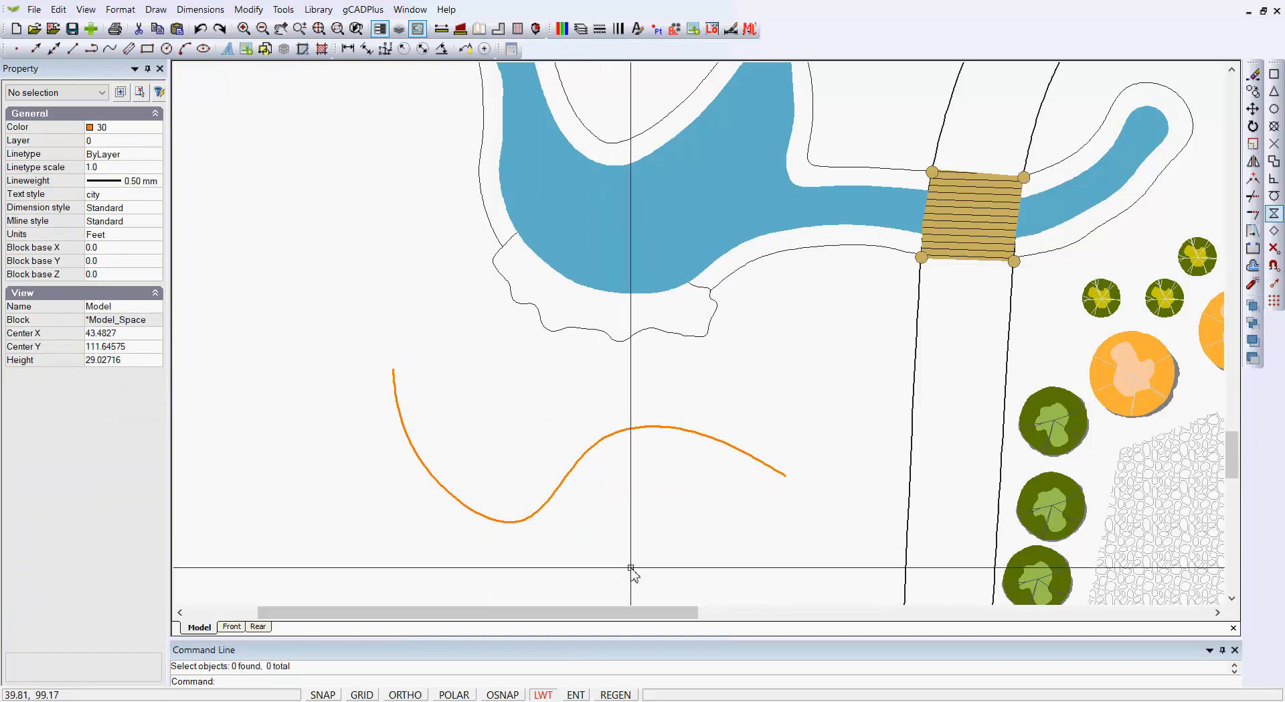
pyautogui.click(849, 544)
pyautogui.click(703, 429)
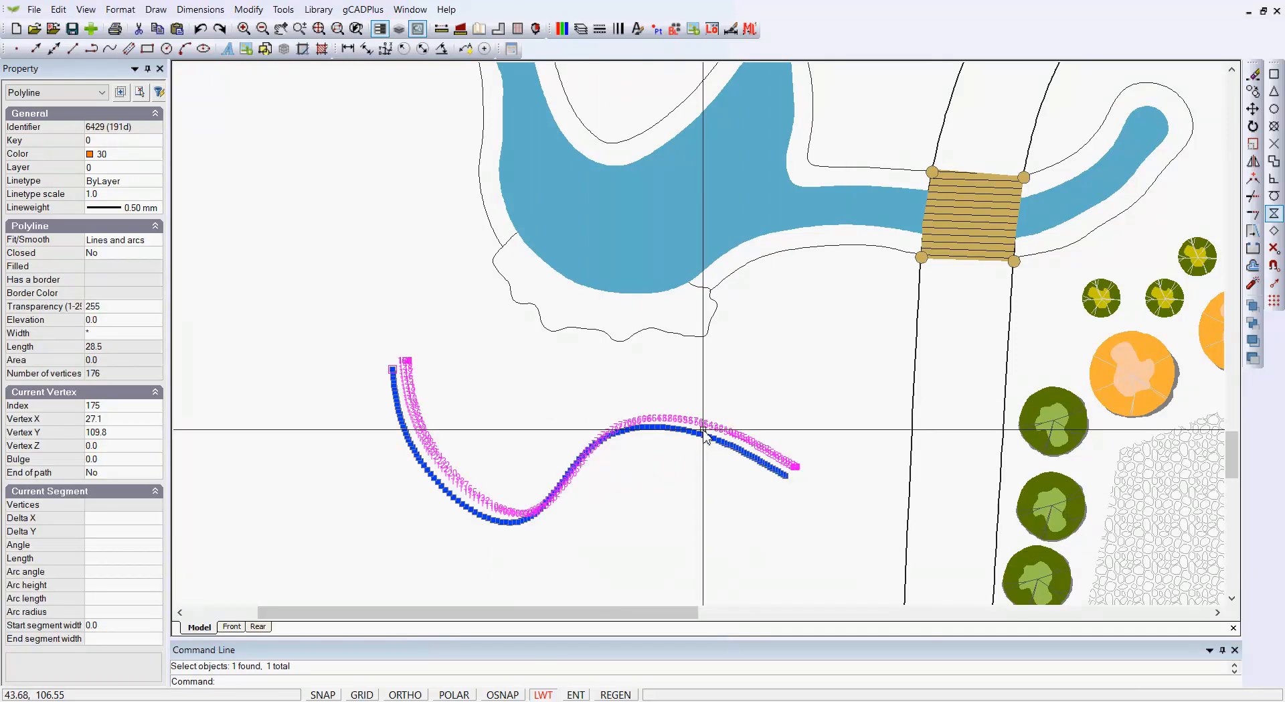
pyautogui.press('Delete')
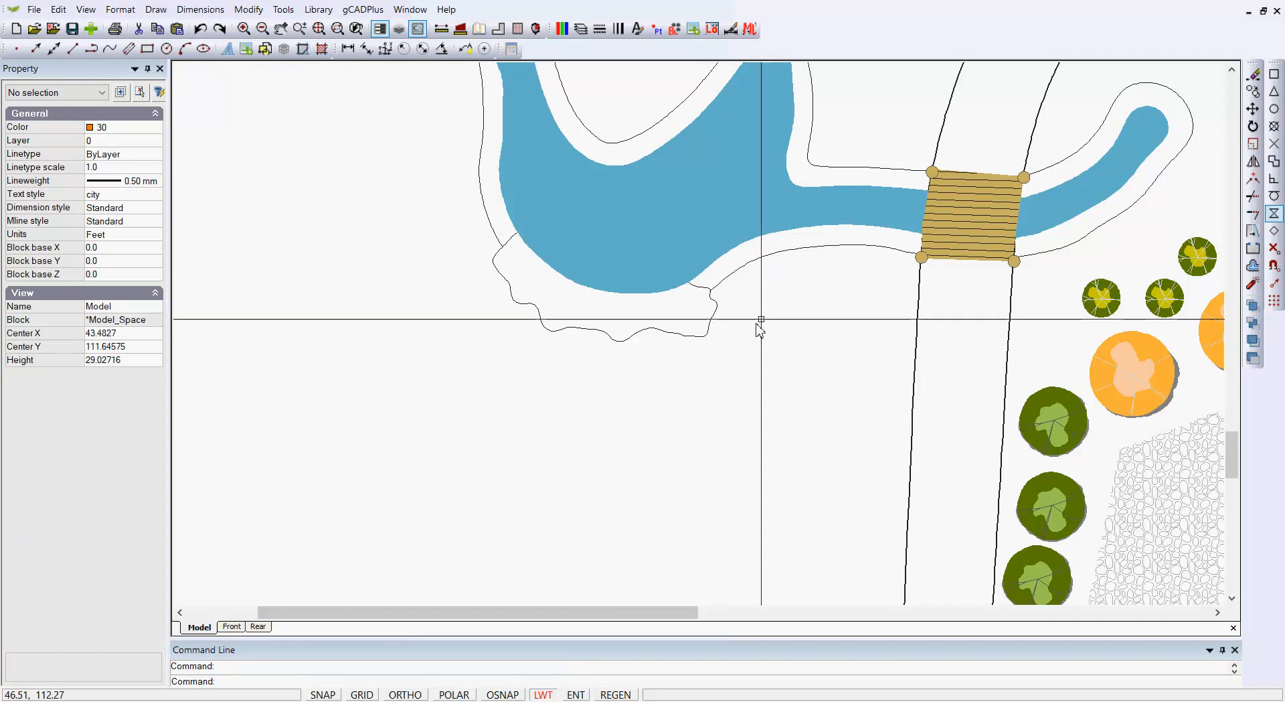
# - Select the sand-coloured filled area together with the line on its short slanted edge, and show only the line's properties
pyautogui.moveTo(813, 286); pyautogui.dragTo(792, 444, button='middle')
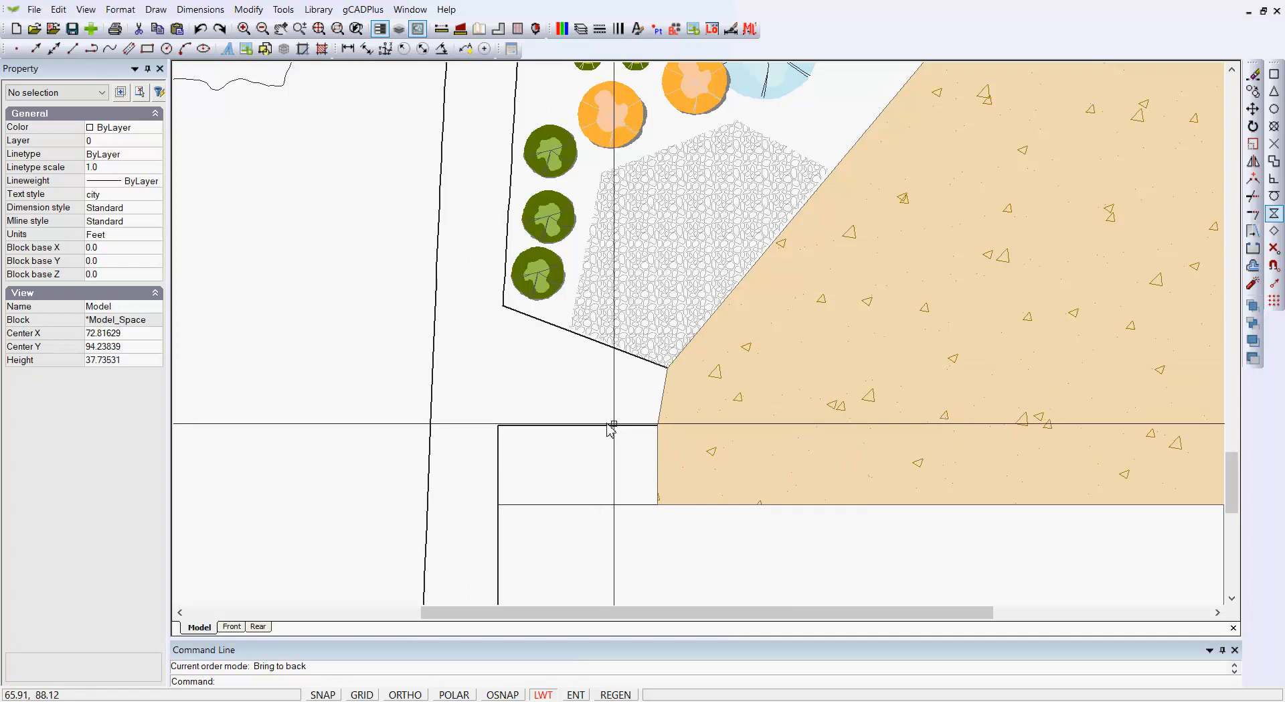
pyautogui.click(662, 406)
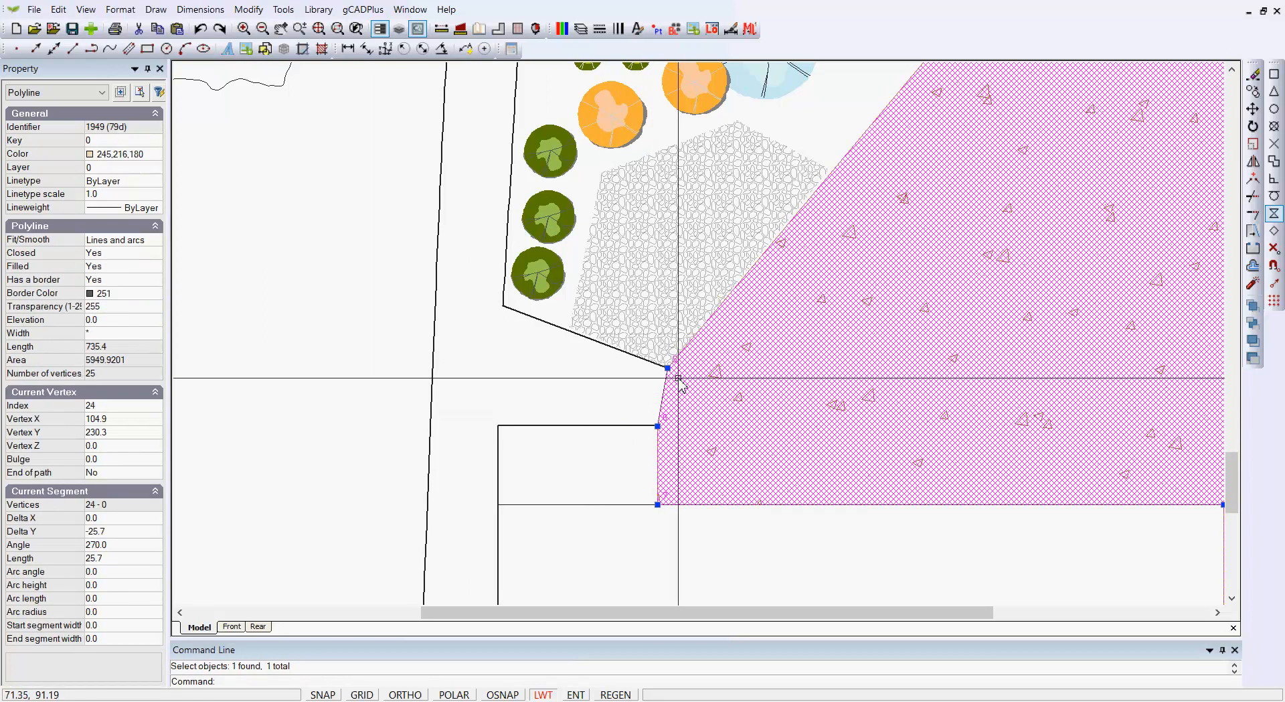
pyautogui.scroll(2, 662, 406)
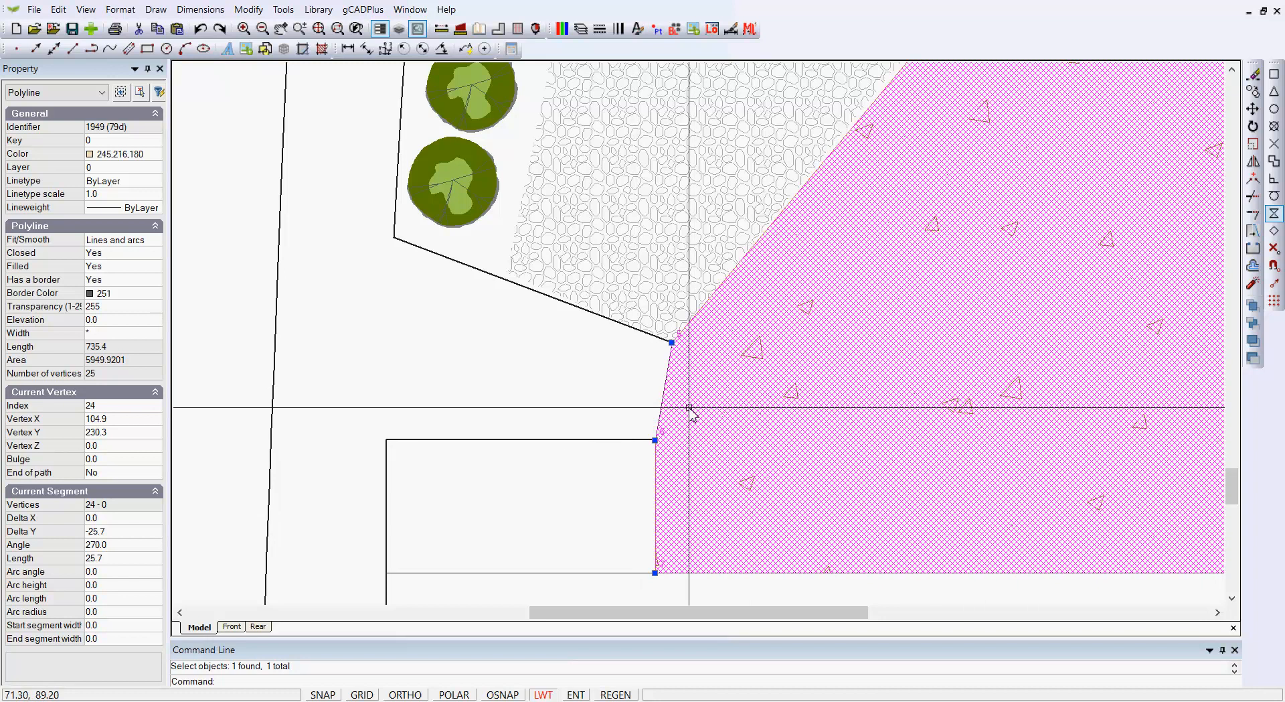
pyautogui.click(640, 388)
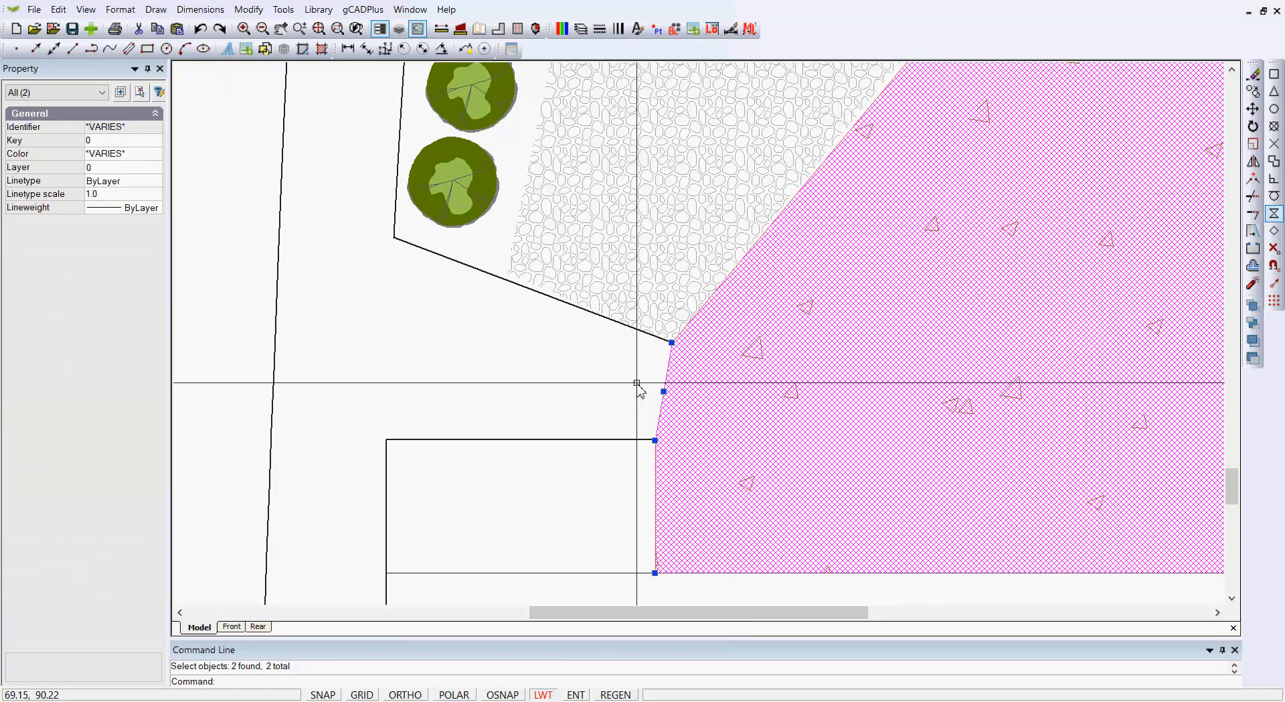
pyautogui.click(103, 93)
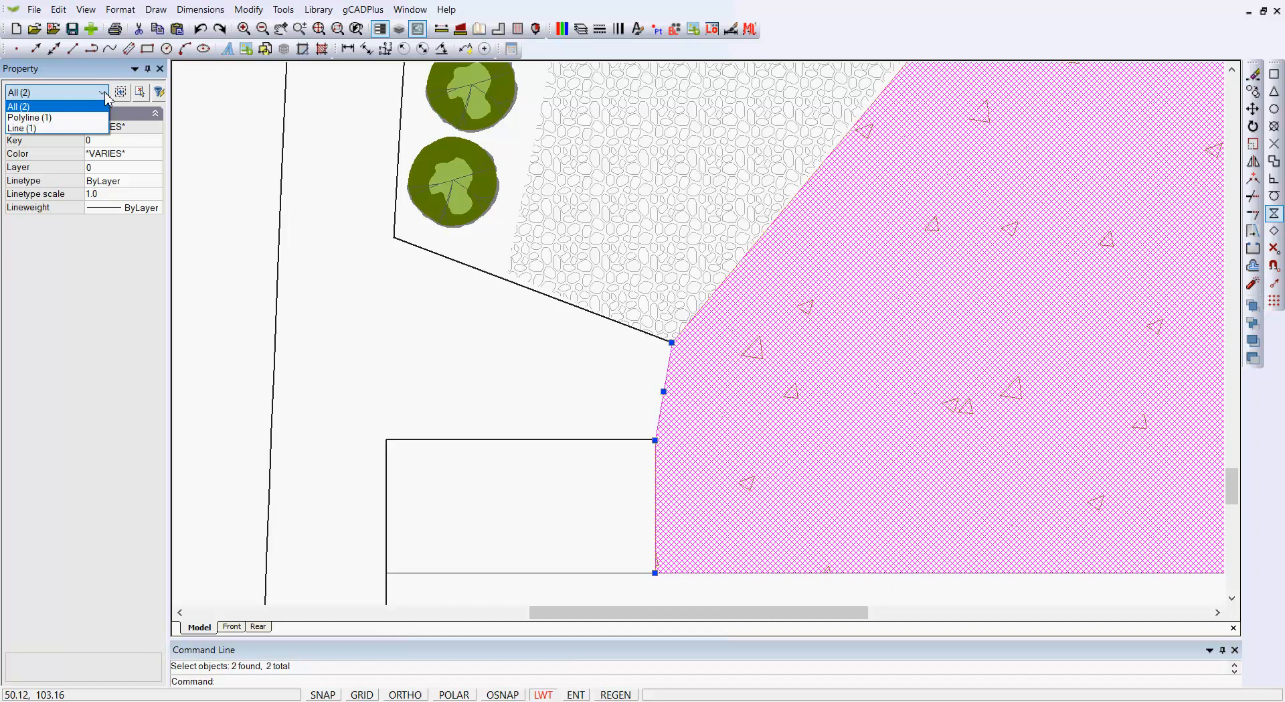
pyautogui.click(30, 128)
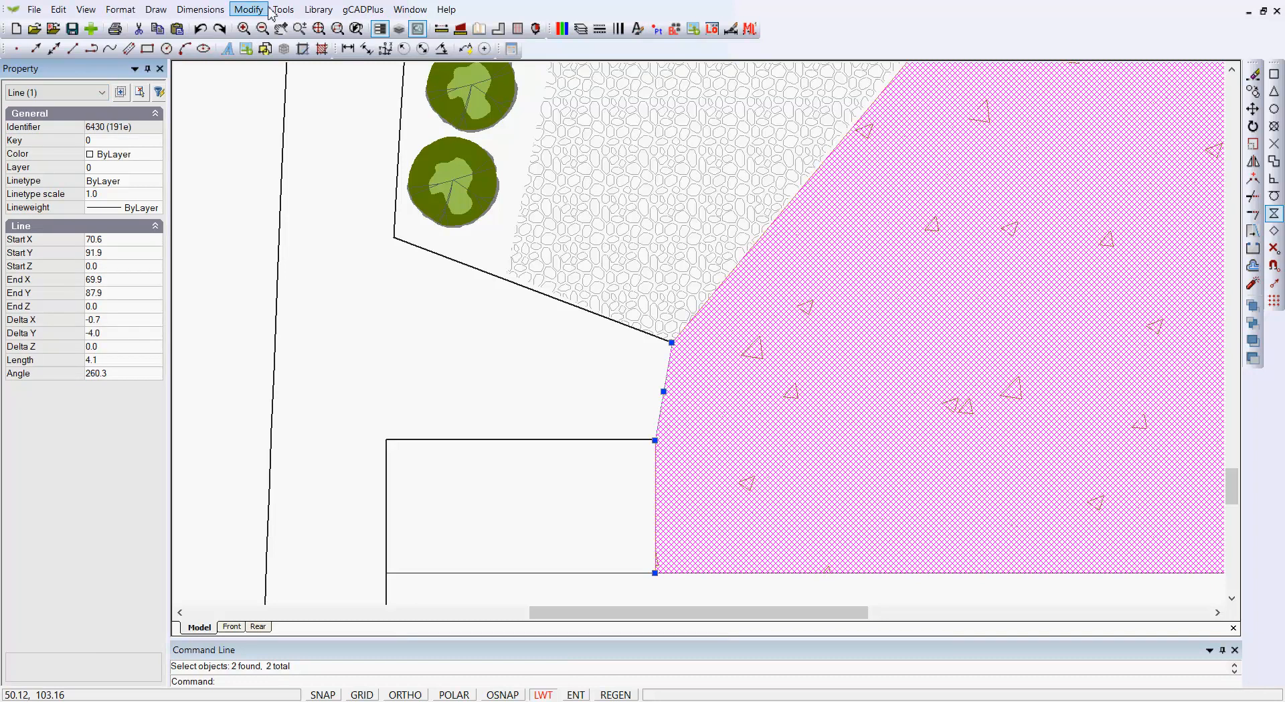
# - Bring the selected sand-coloured area and its edge line to the front, and check the line's properties
pyautogui.click(292, 17)
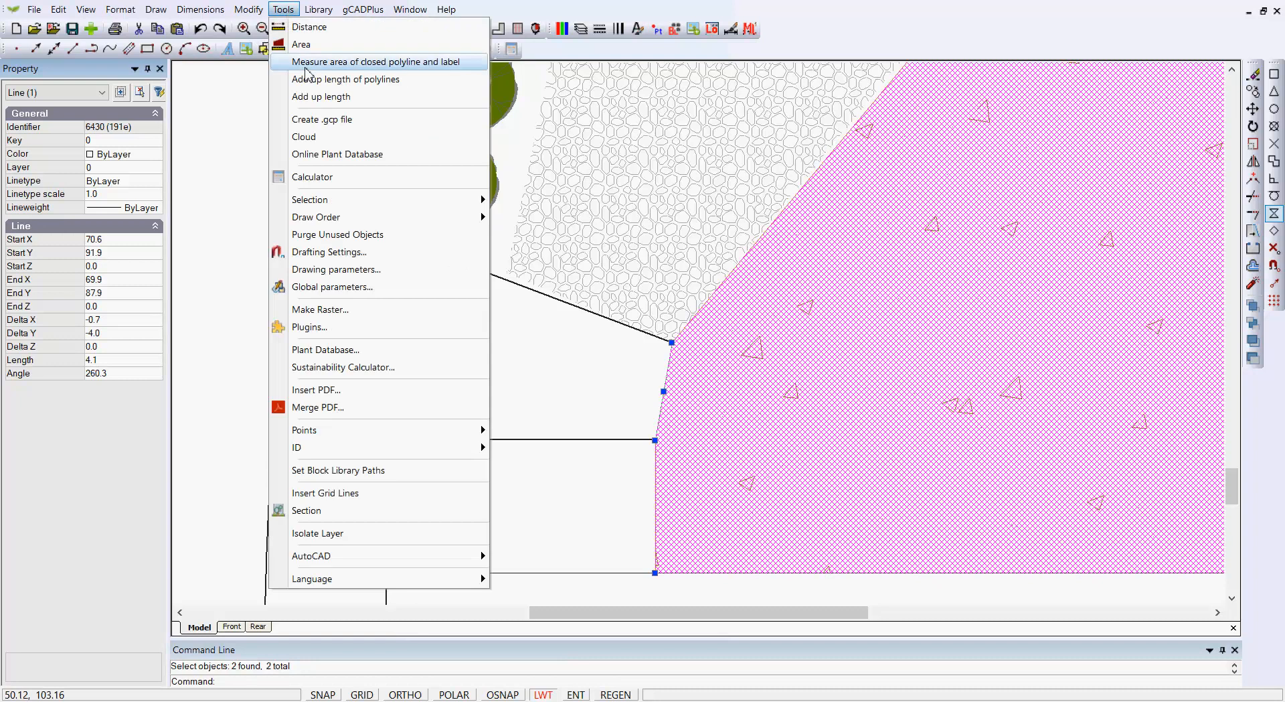
pyautogui.moveTo(383, 221)
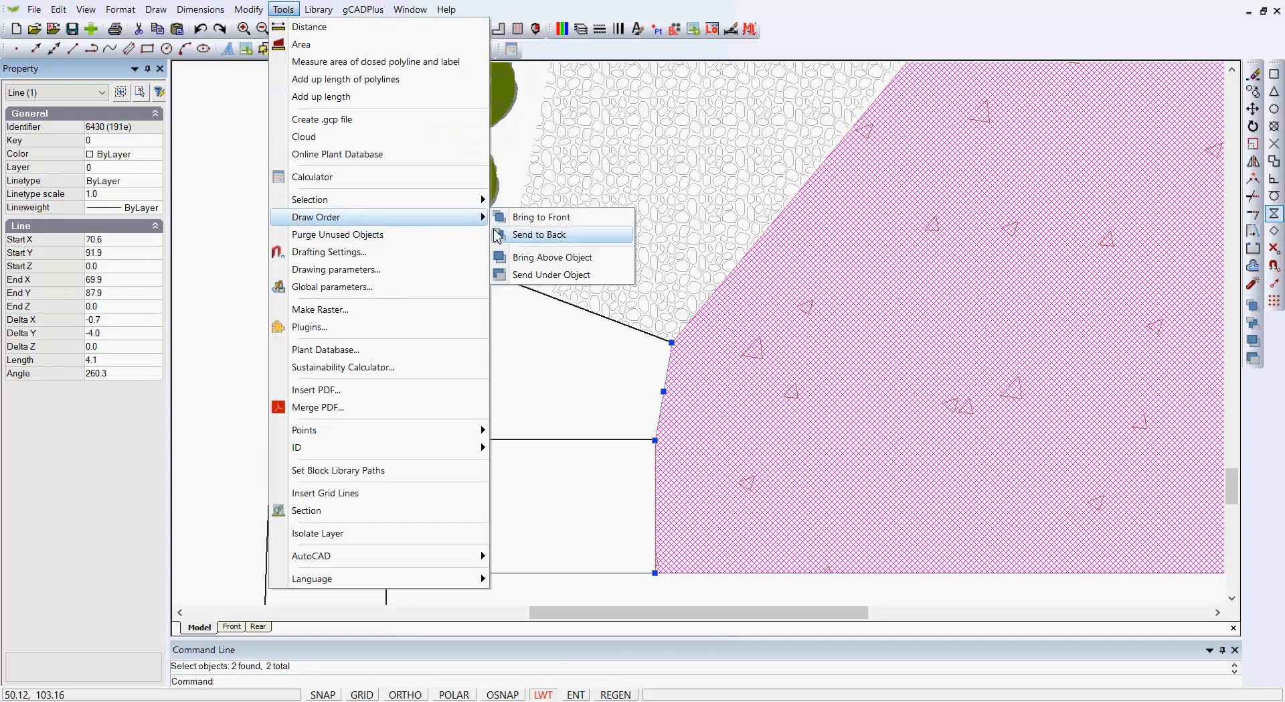
pyautogui.click(542, 235)
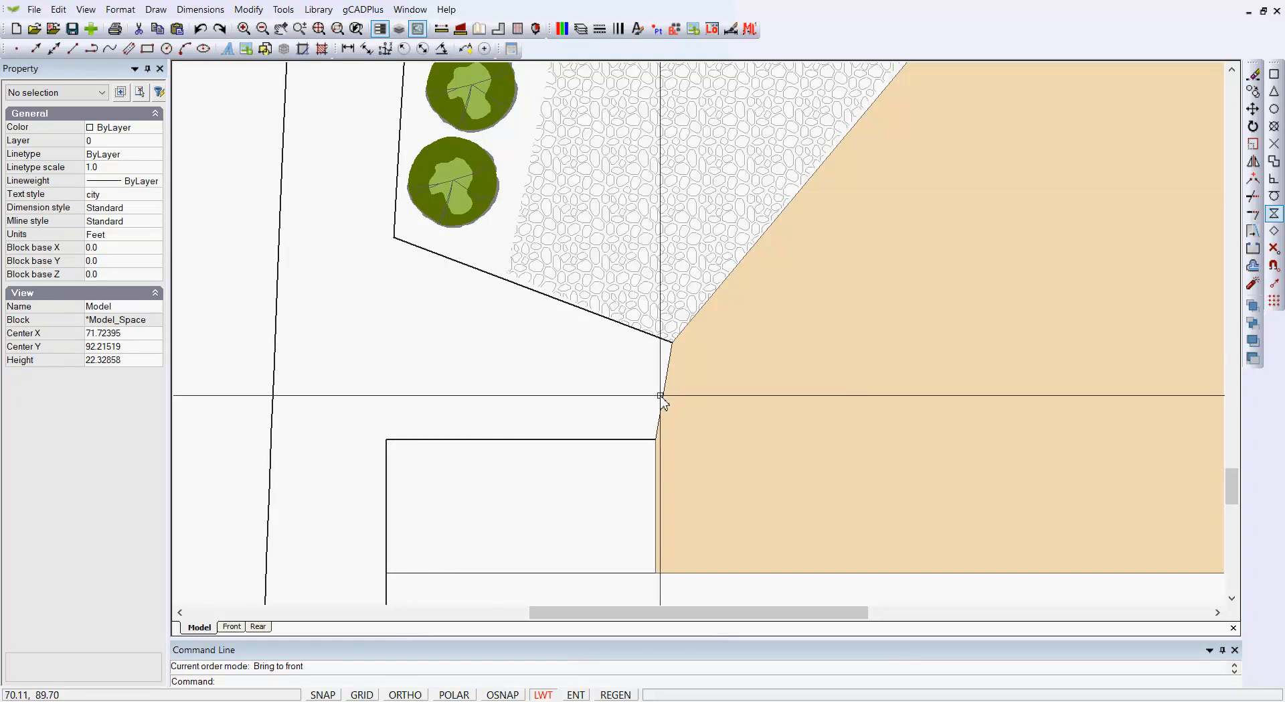
pyautogui.click(661, 397)
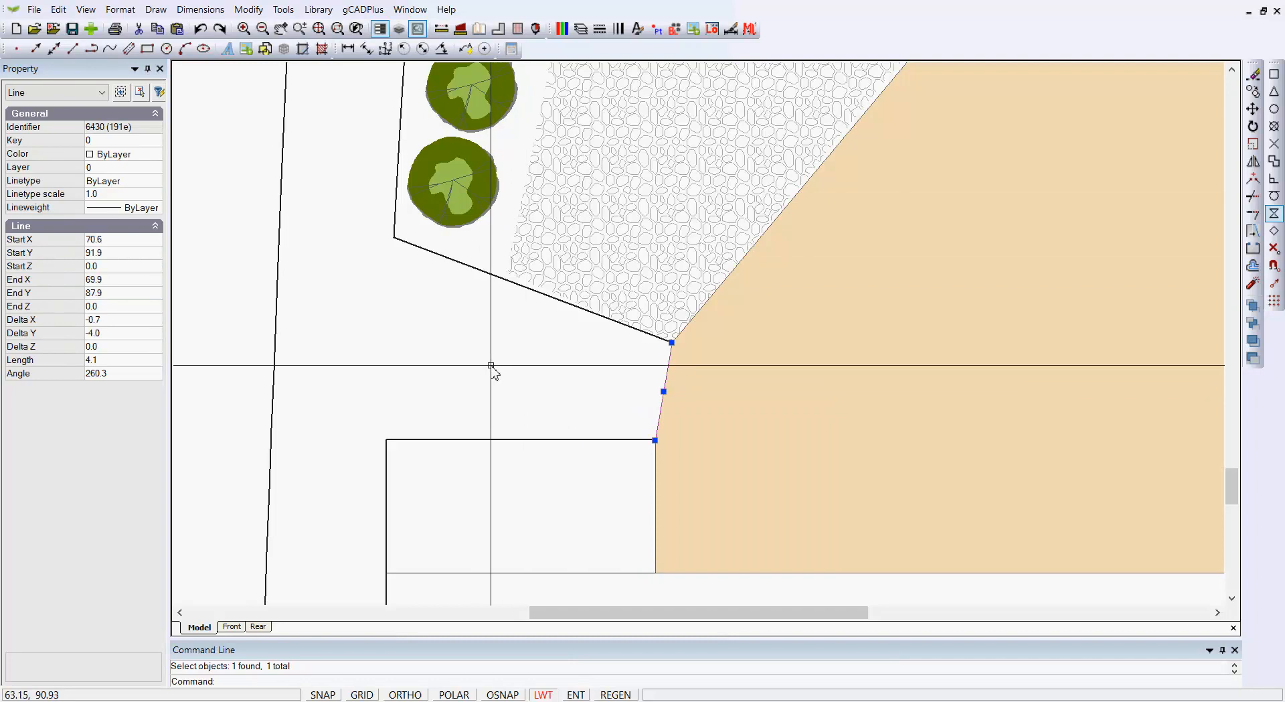
pyautogui.press('Escape')
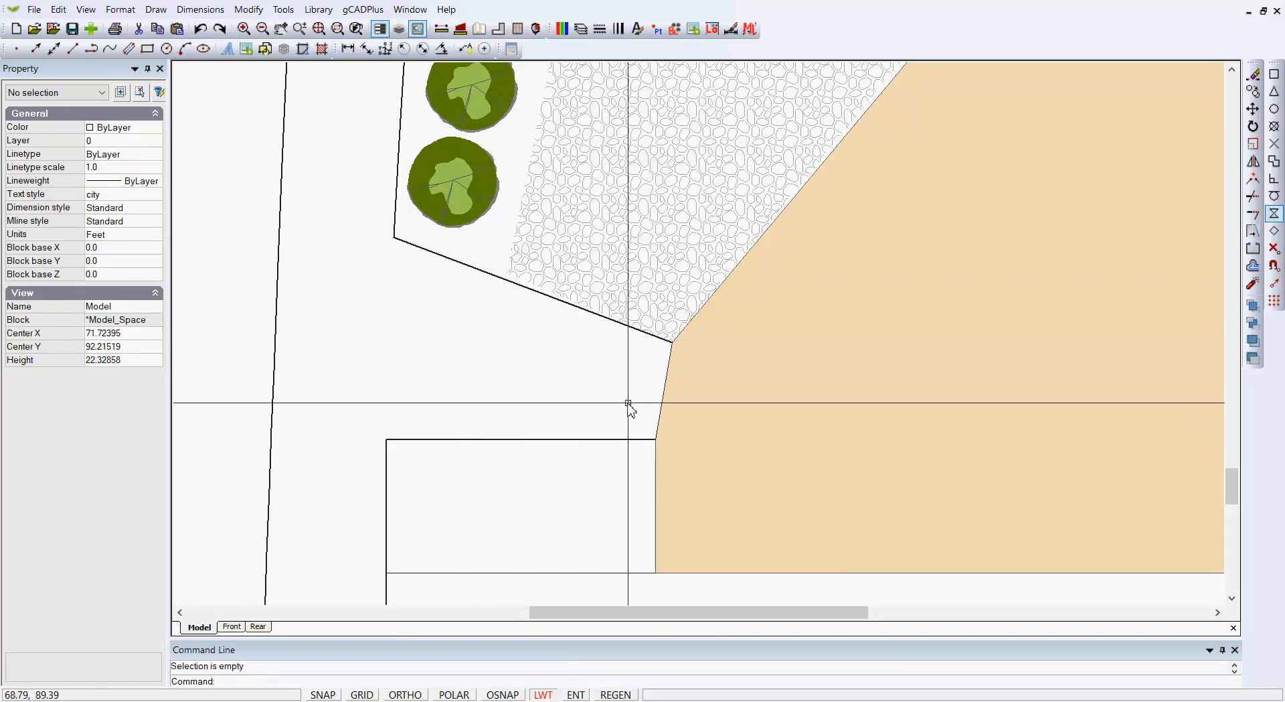
# - Select the sand-coloured filled polyline, its hatch and the line on the short slanted edge together, and limit the properties to the line
pyautogui.click(801, 419)
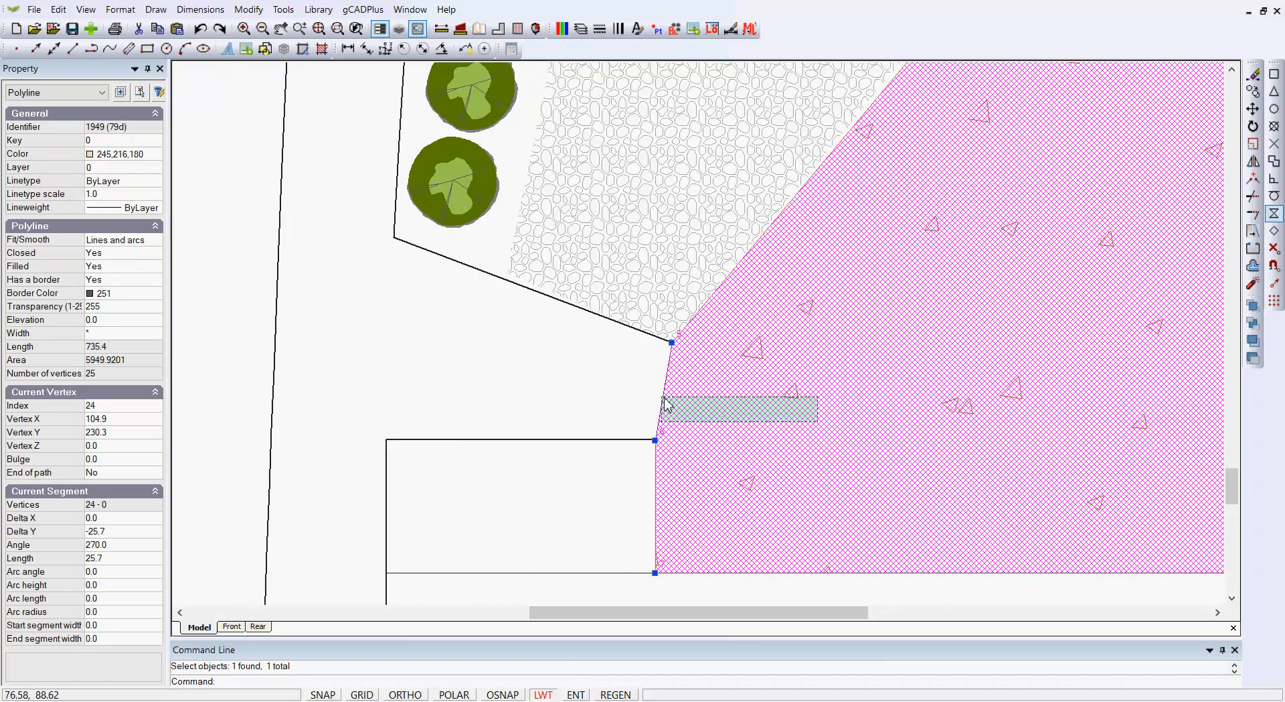
pyautogui.click(617, 361)
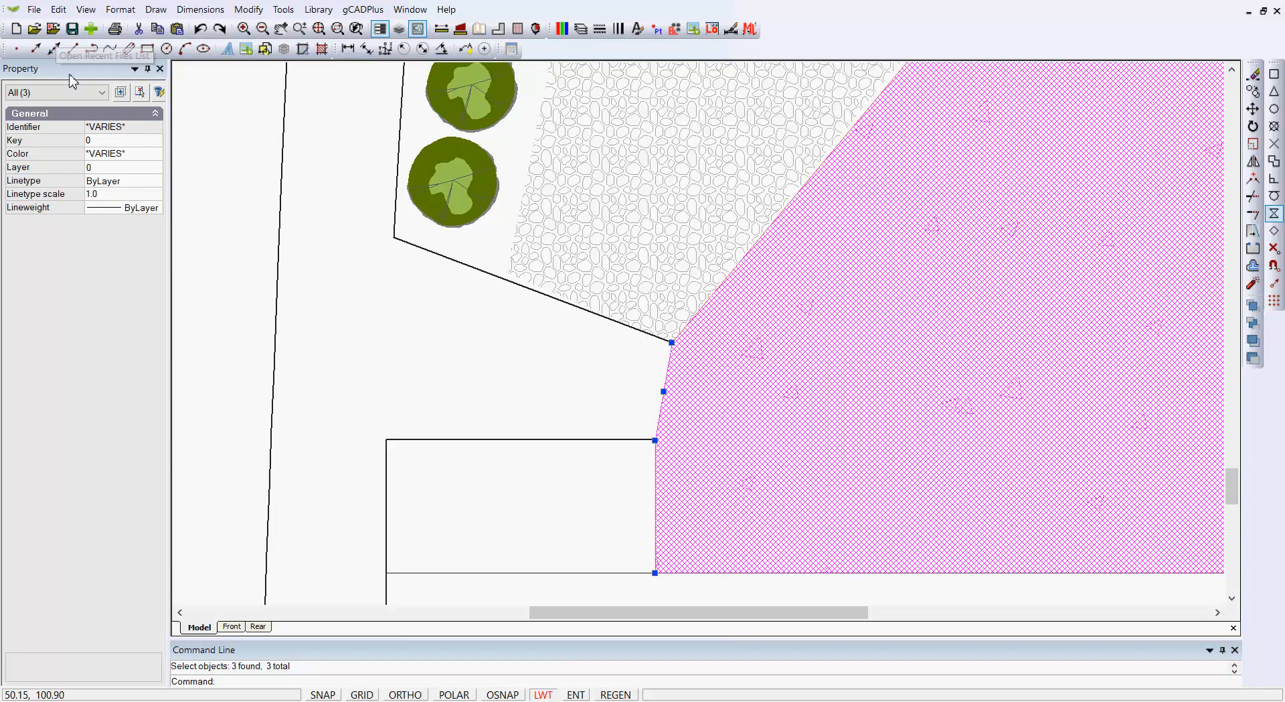
pyautogui.click(103, 94)
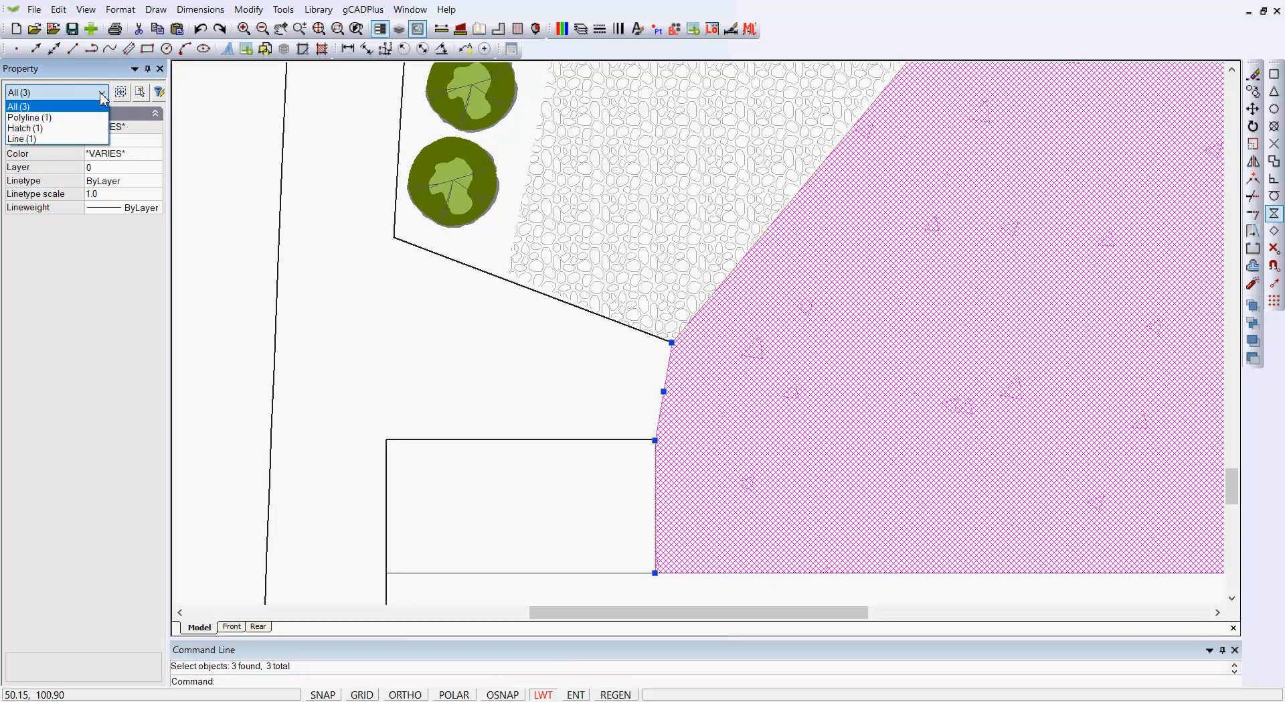
pyautogui.click(52, 139)
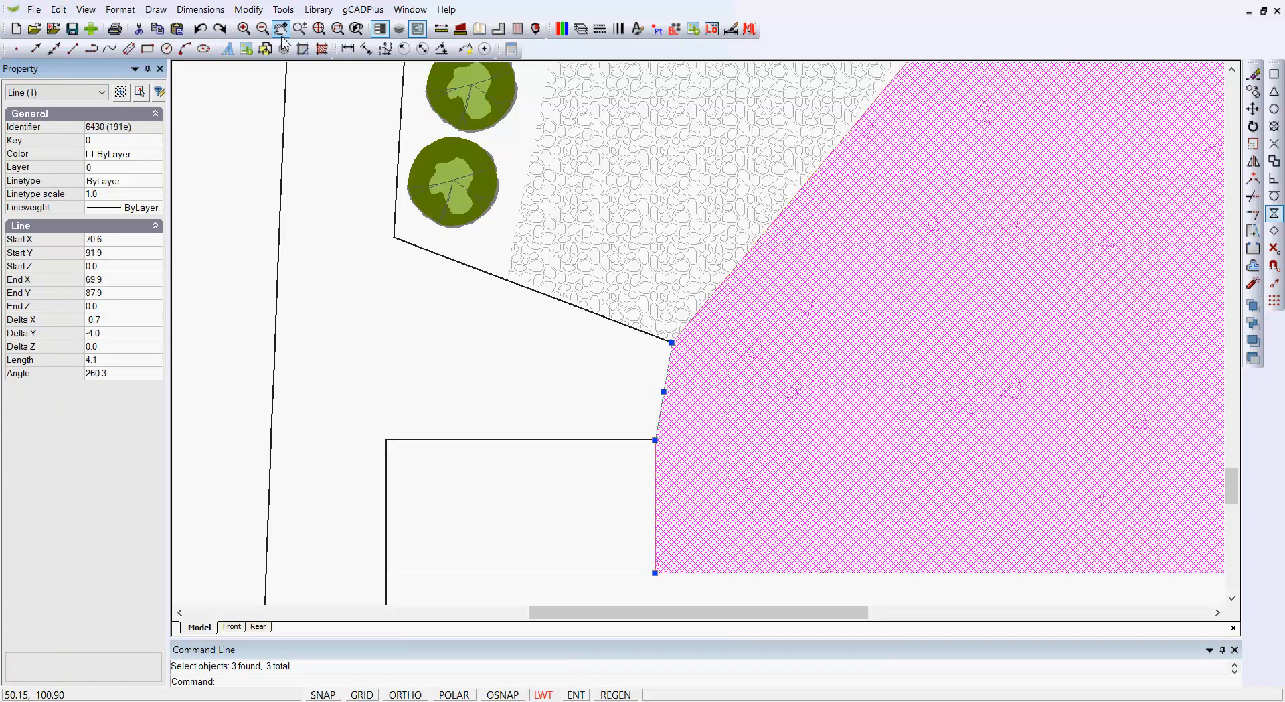
# - Bring the selected slanted-edge line, sand-coloured polyline and hatch to the front of the draw order, and clear the selection
pyautogui.click(282, 13)
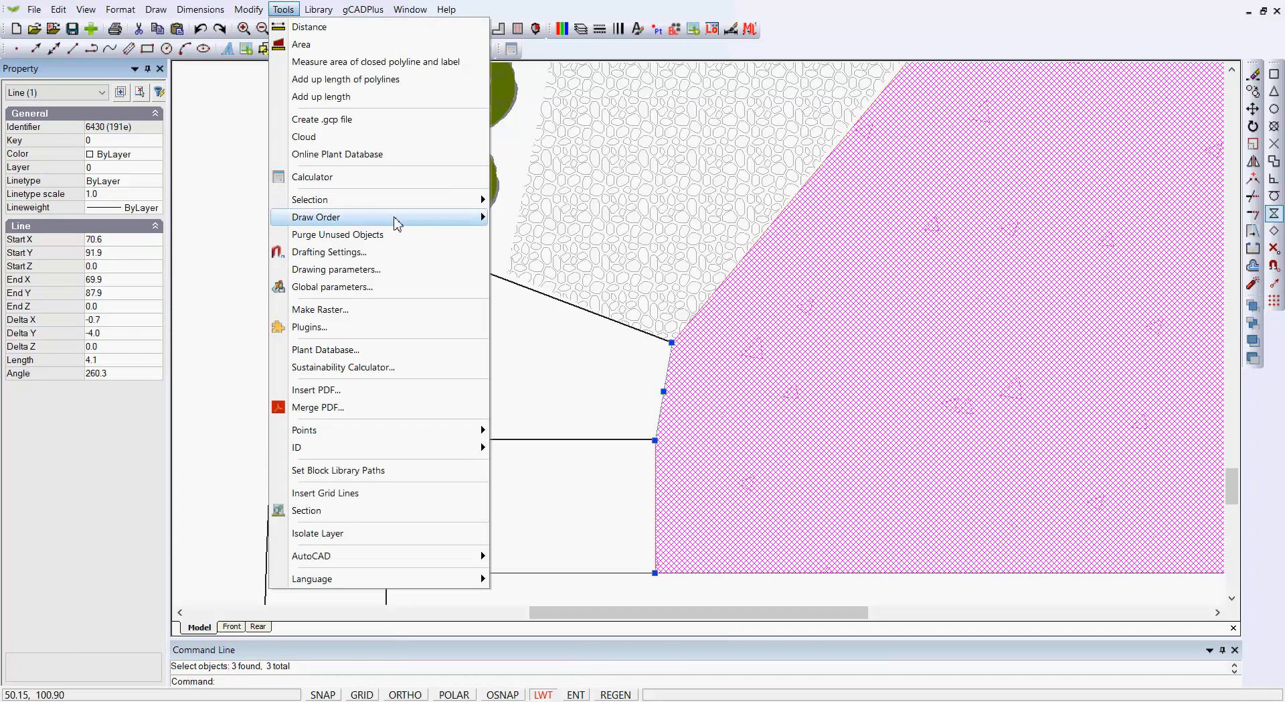
pyautogui.moveTo(397, 218)
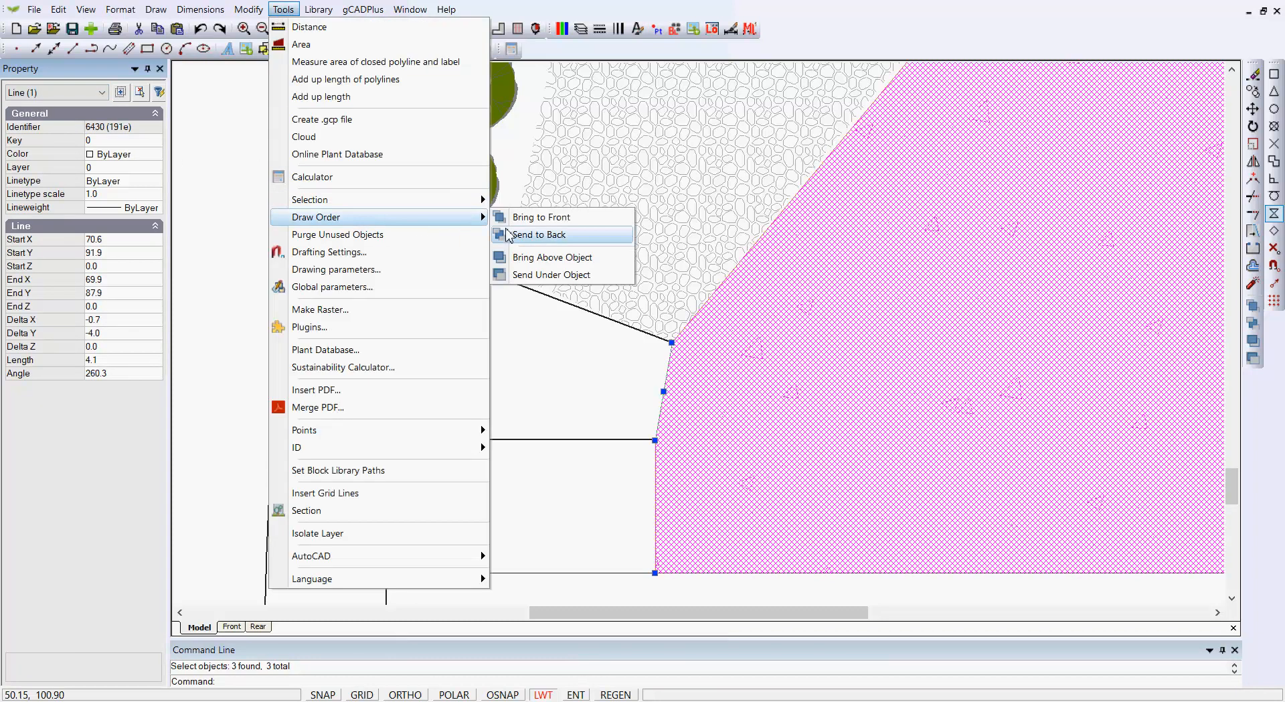
pyautogui.click(541, 218)
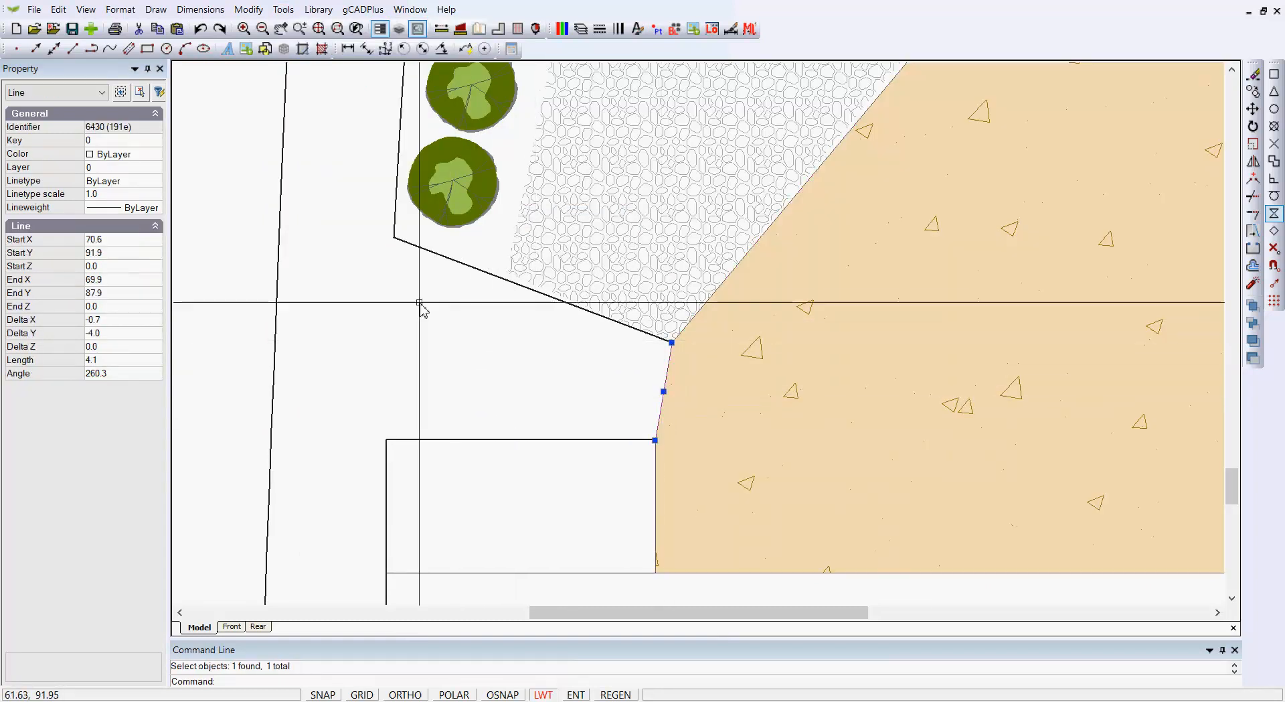
pyautogui.press('Escape')
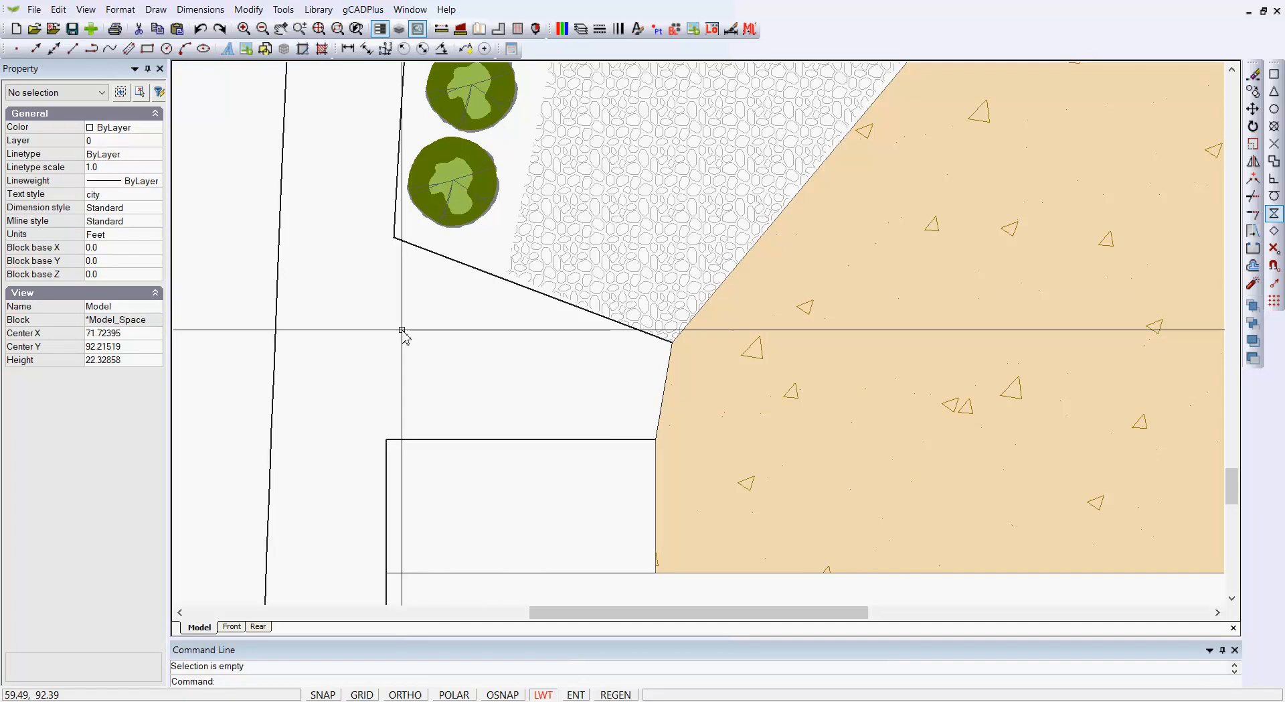